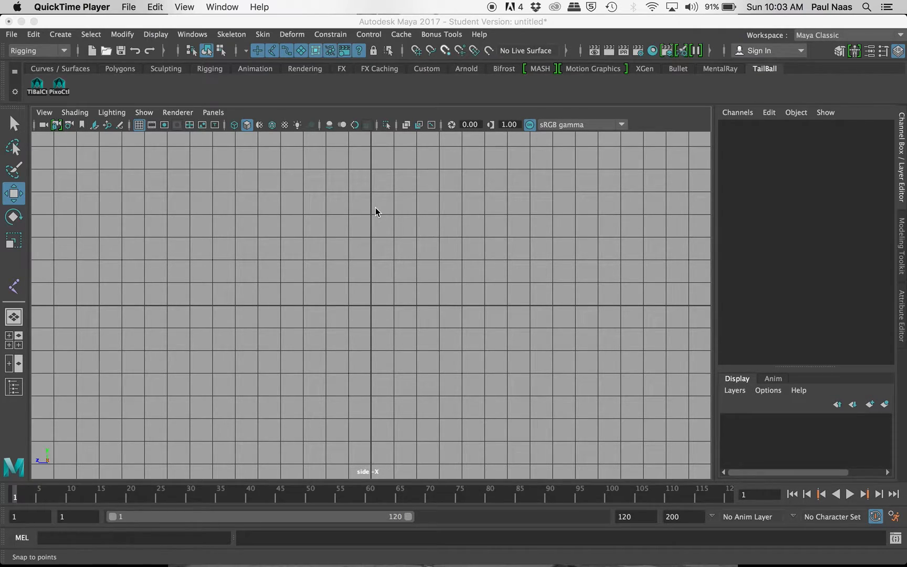
- Reset the Joint tool to its default settings, ready for creating joints
left_click(65, 50)
left_click(43, 77)
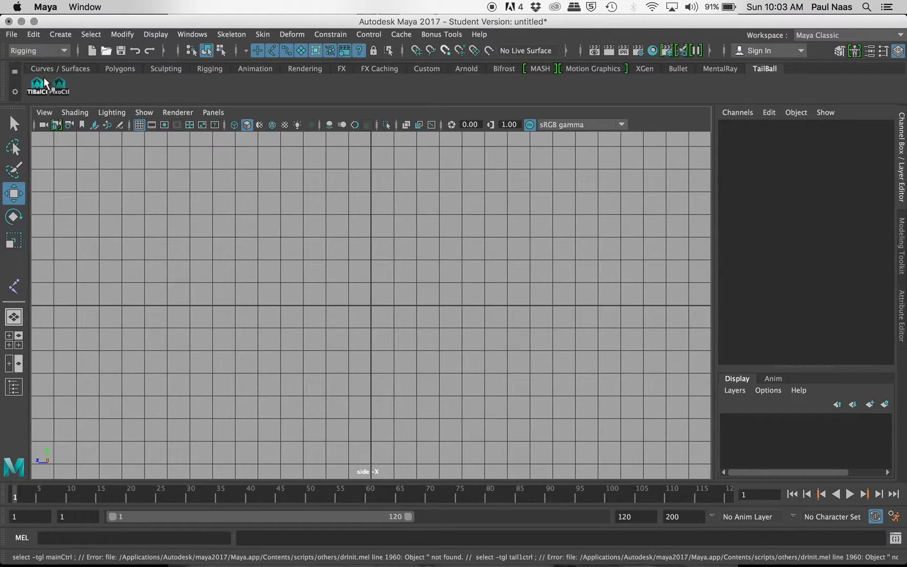
left_click(231, 34)
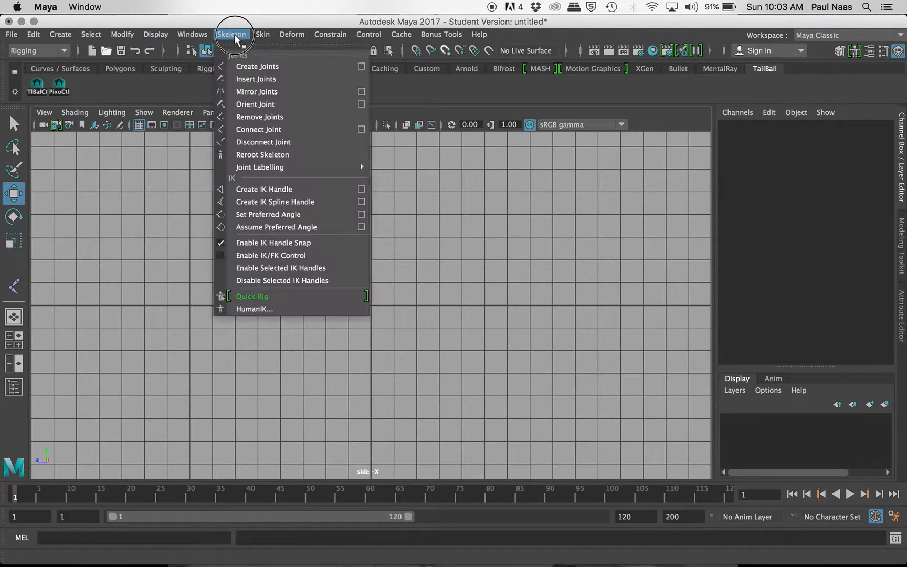
left_click(361, 66)
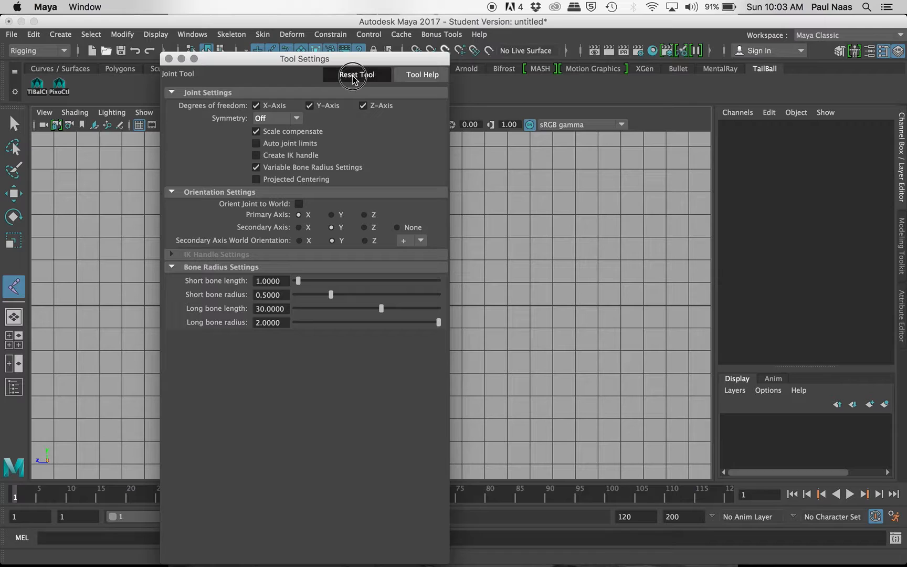
left_click(168, 58)
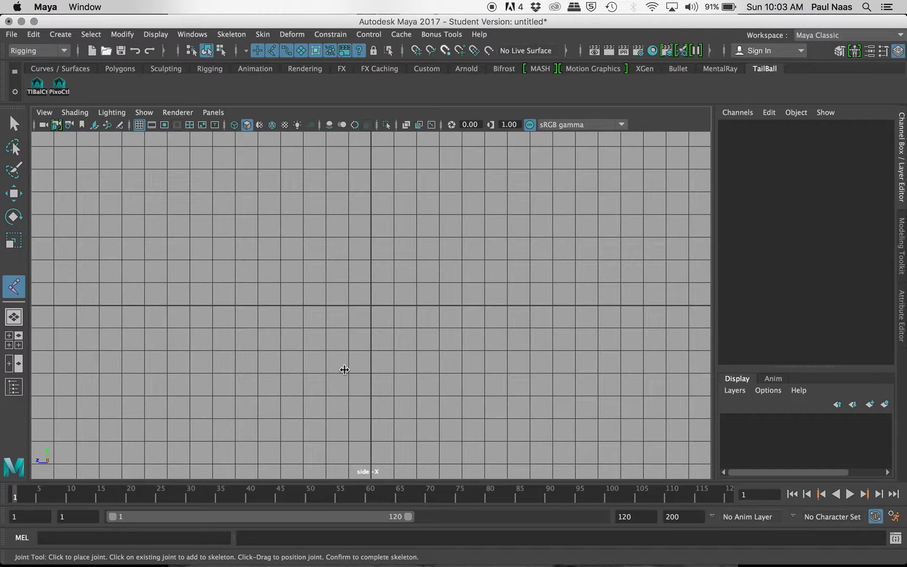
- Place a joint at about Y -2.6, Z 4.6 in the side view and enlarge the joint display size
left_click(267, 363)
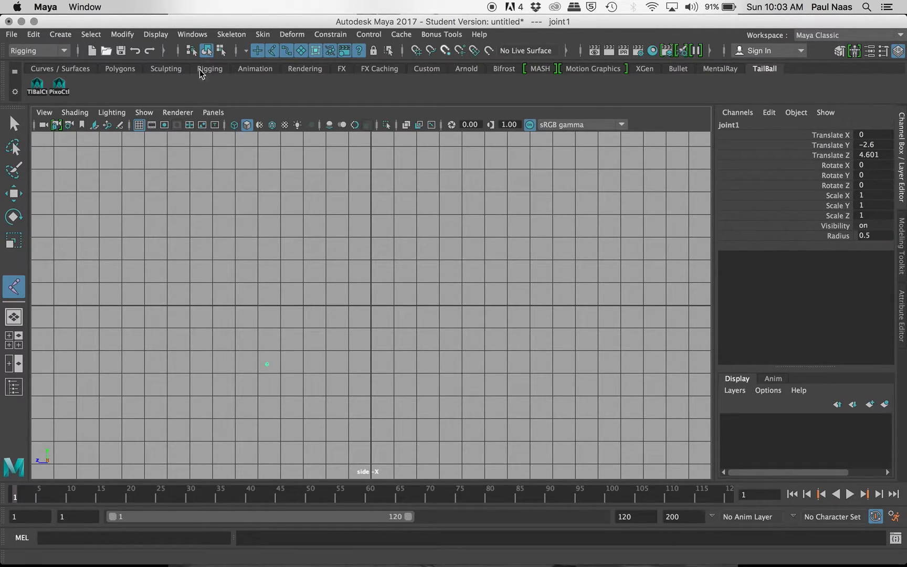
left_click(161, 33)
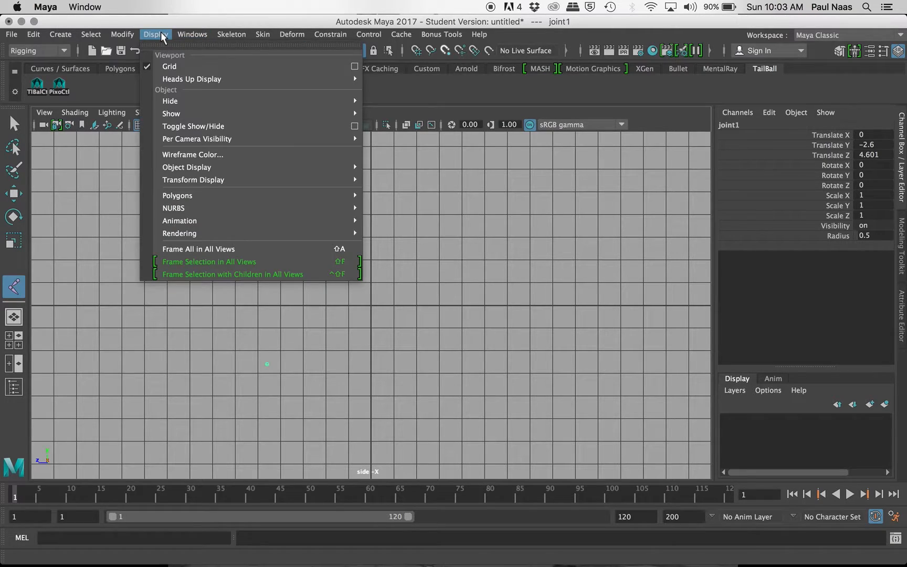
mouse_move(188, 223)
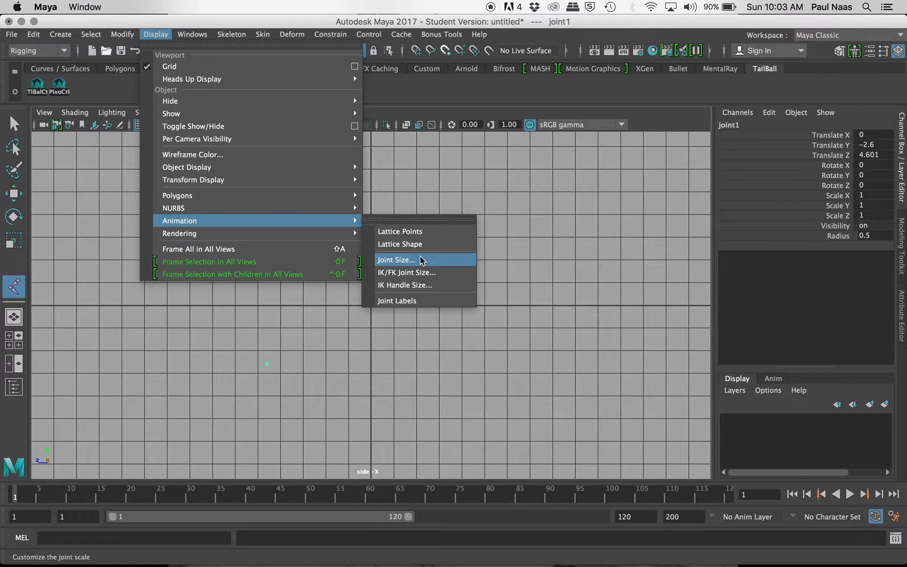
left_click(399, 259)
left_click(365, 233)
mouse_move(367, 235)
left_mouse_down()
mouse_move(384, 236)
mouse_move(374, 237)
left_mouse_up()
left_click(311, 204)
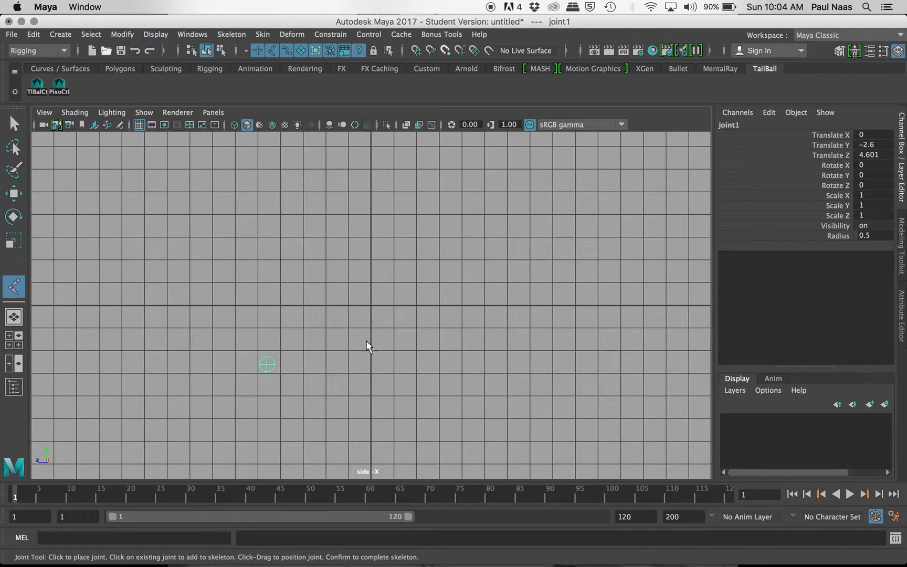
- Extend the chain from the first joint with four more zigzag joints, and remove the last two
left_click(338, 313)
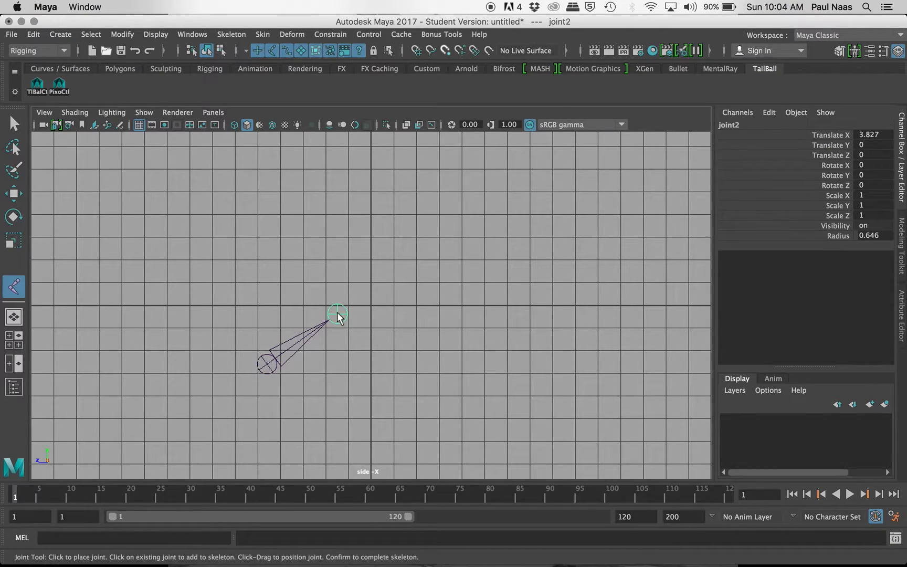
left_click(260, 237)
key("Return")
left_click(355, 173)
left_click(465, 264)
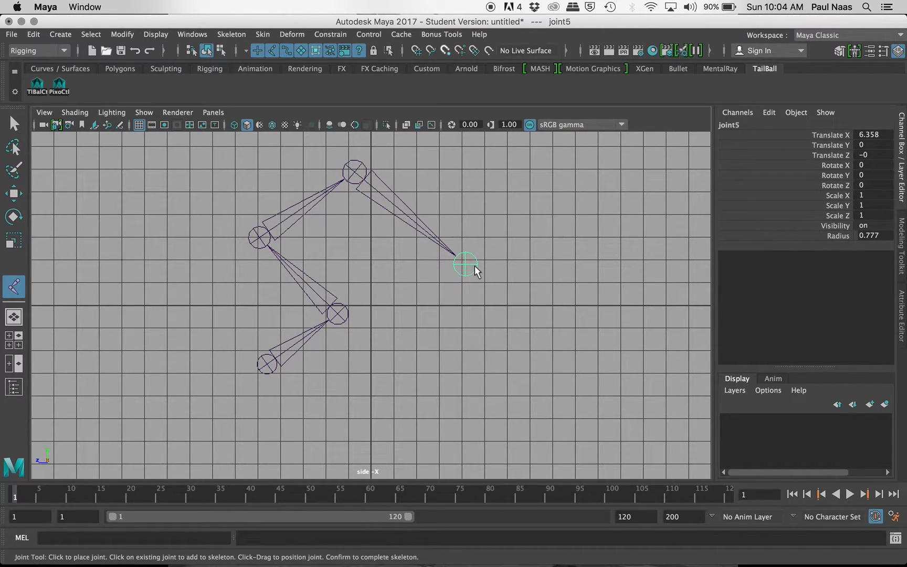
key("BackSpace")
key("BackSpace")
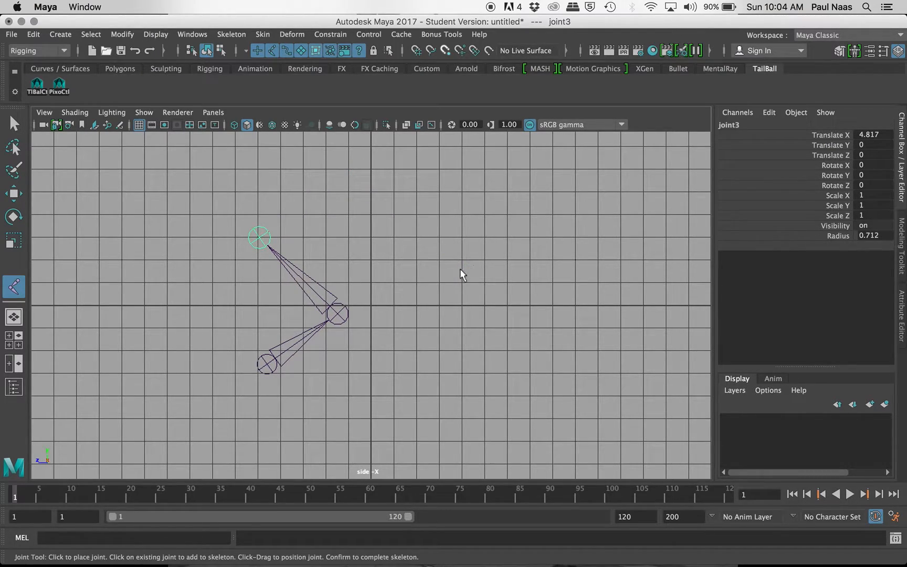
- Add three more joints arching across and down from the third joint, and complete the skeleton
left_click(370, 257)
left_click_drag(370, 255, 407, 224)
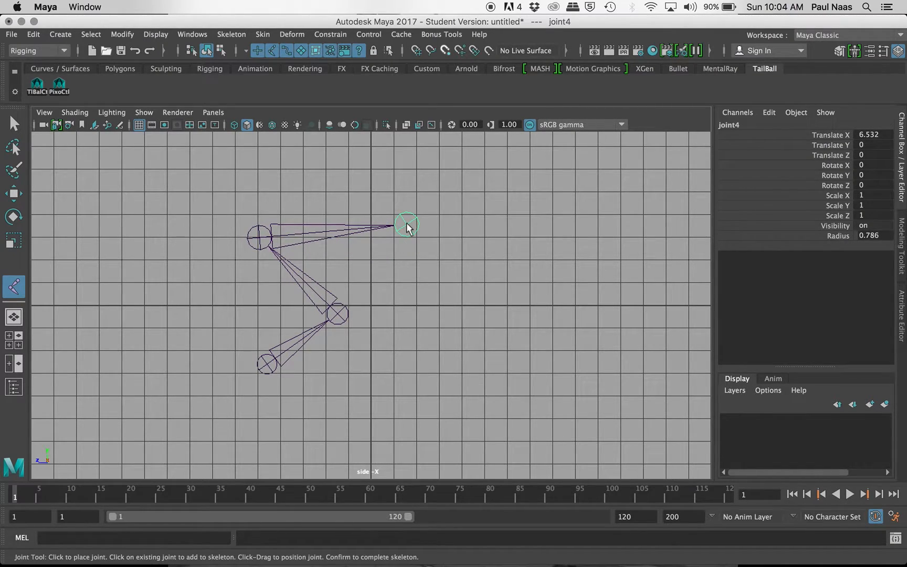
left_click(525, 288)
left_click_drag(521, 313, 499, 376)
key("Return")
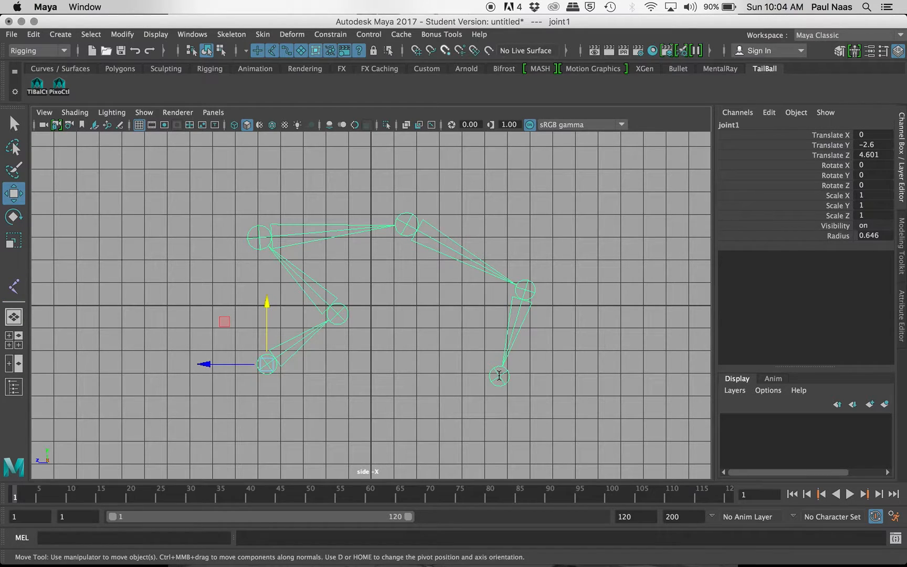
- Rotate the third, second and fourth joints about Z by about 22.5, 27.1 and 23.6 degrees respectively
left_click(256, 237)
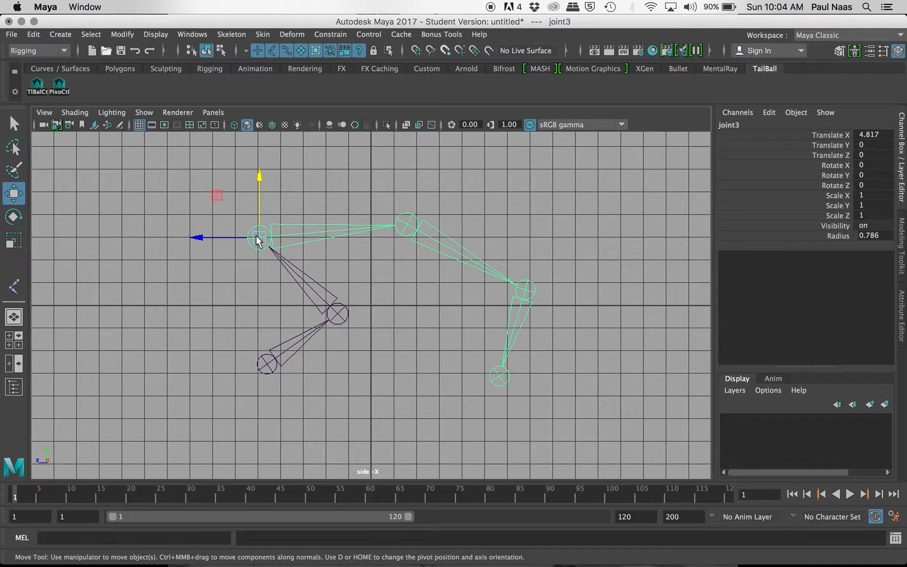
key("e")
left_click_drag(297, 214, 297, 241)
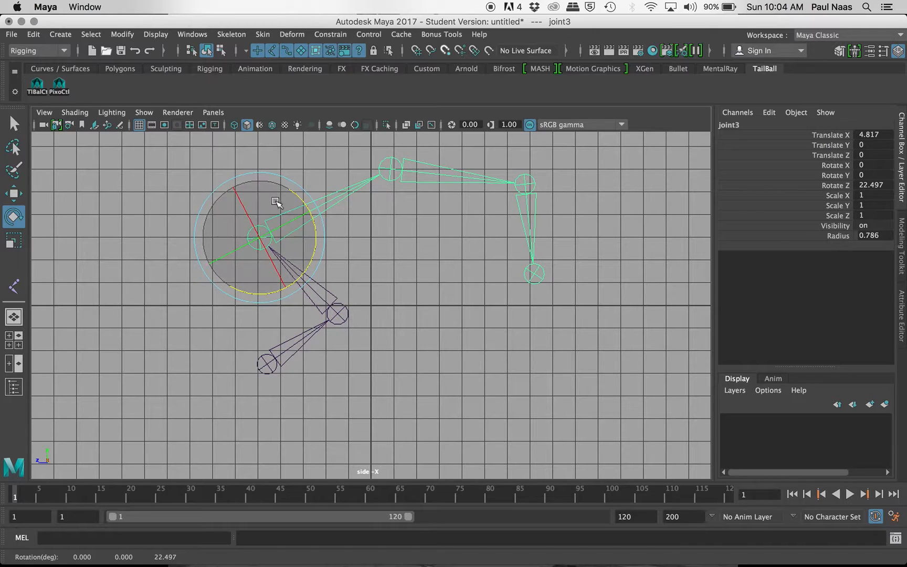
left_click(336, 308)
mouse_move(351, 258)
left_mouse_down()
mouse_move(340, 255)
mouse_move(354, 249)
mouse_move(393, 261)
mouse_move(364, 247)
left_mouse_up()
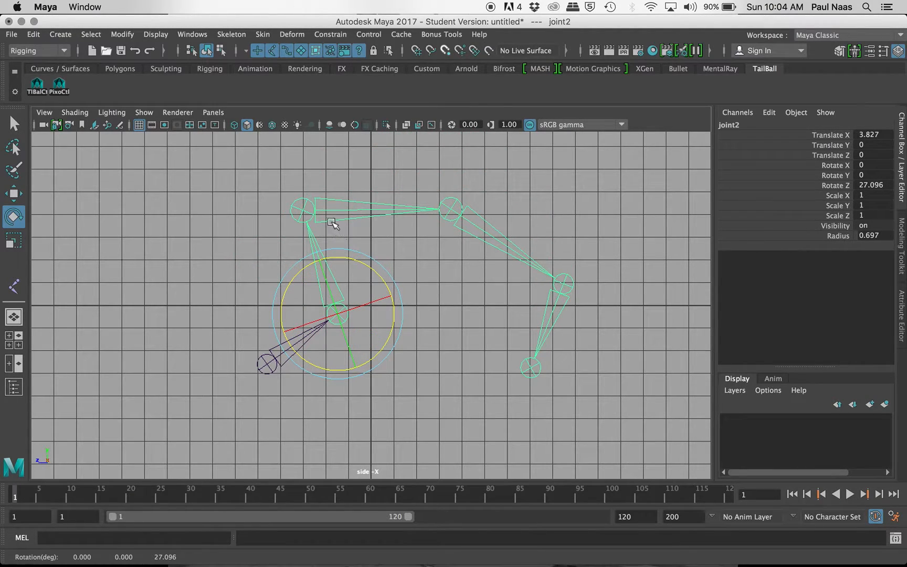
left_click(448, 209)
left_click_drag(448, 265, 478, 262)
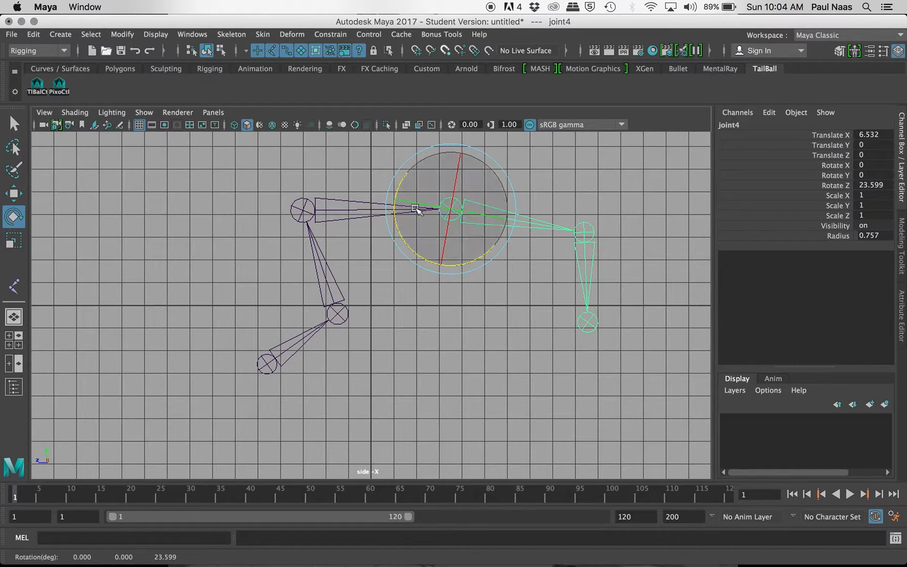
- Delete the whole skeleton by way of its root joint
left_click(265, 366)
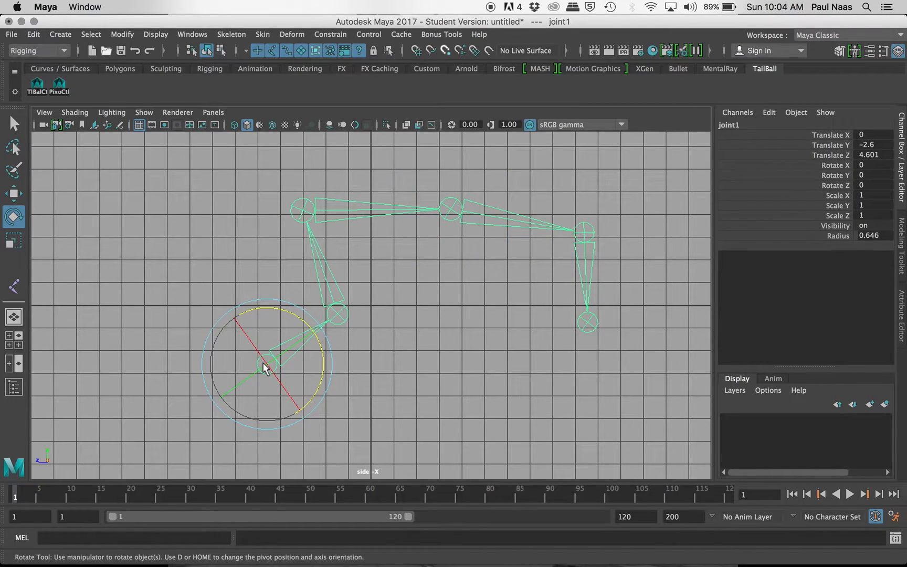
key("Delete")
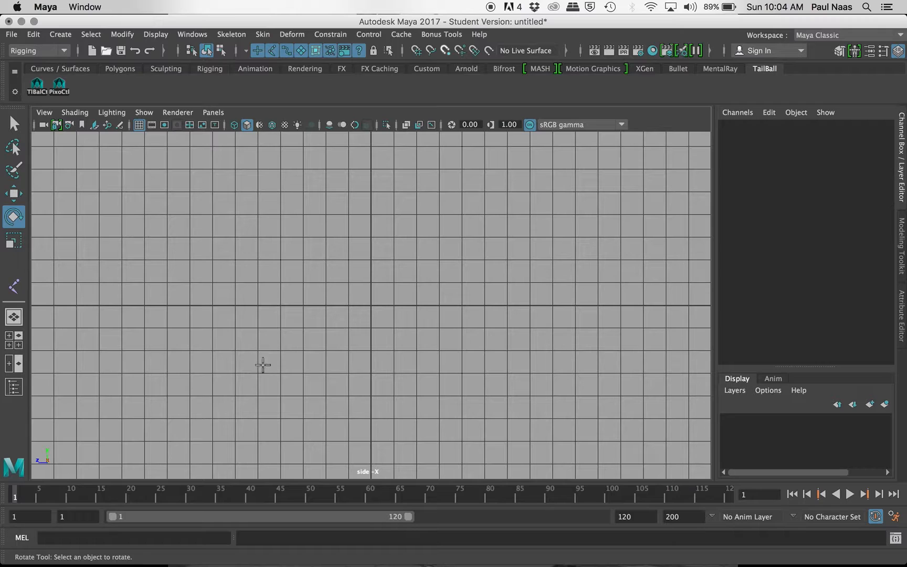
- Draw a zigzag chain of four joints in the side view, starting at about Y -2.7, Z 4.5
key("y")
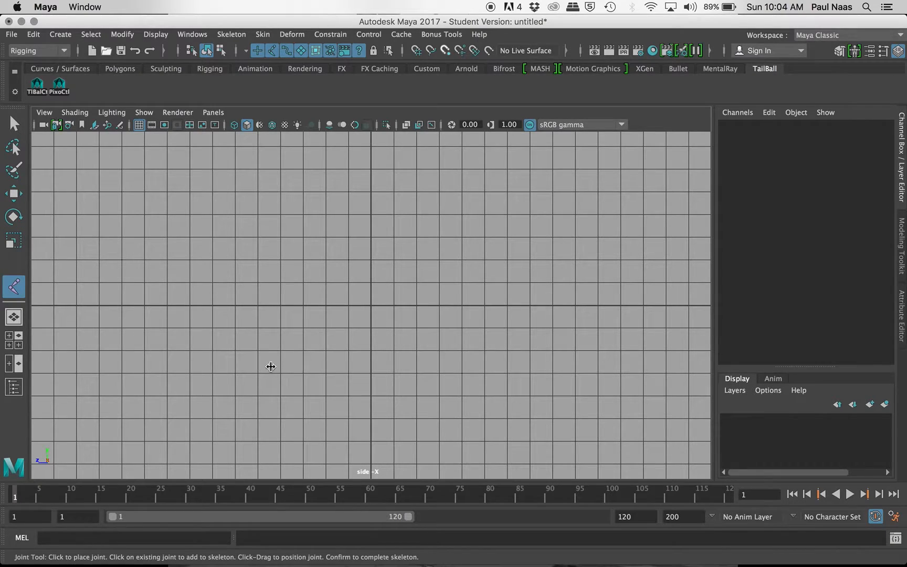
left_click(270, 366)
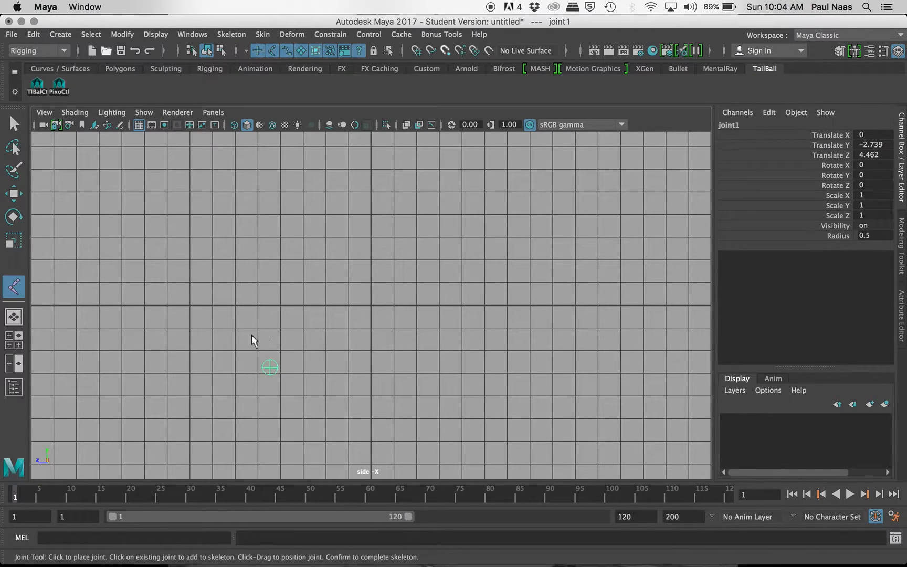
left_click(358, 288)
left_click_drag(359, 288, 365, 287)
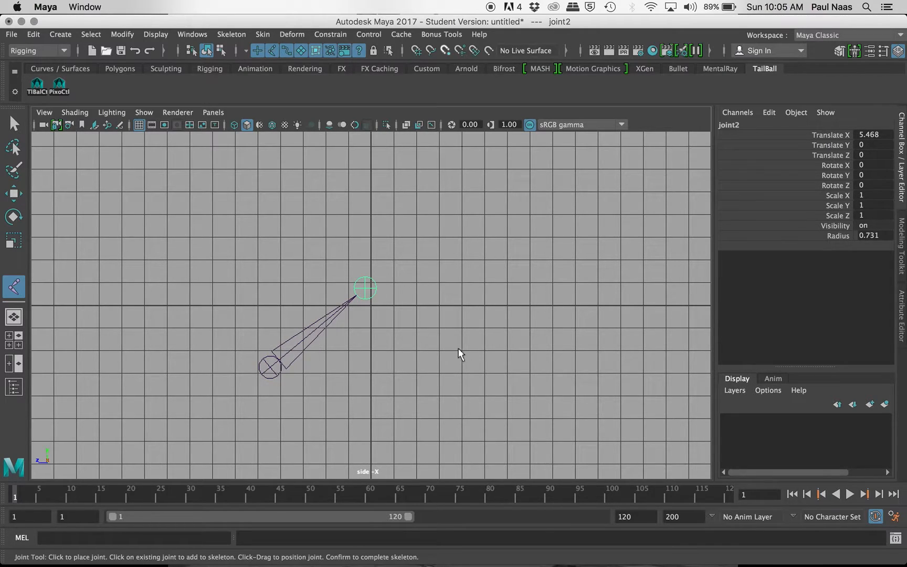
left_click_drag(466, 361, 485, 366)
left_click_drag(501, 243, 578, 225)
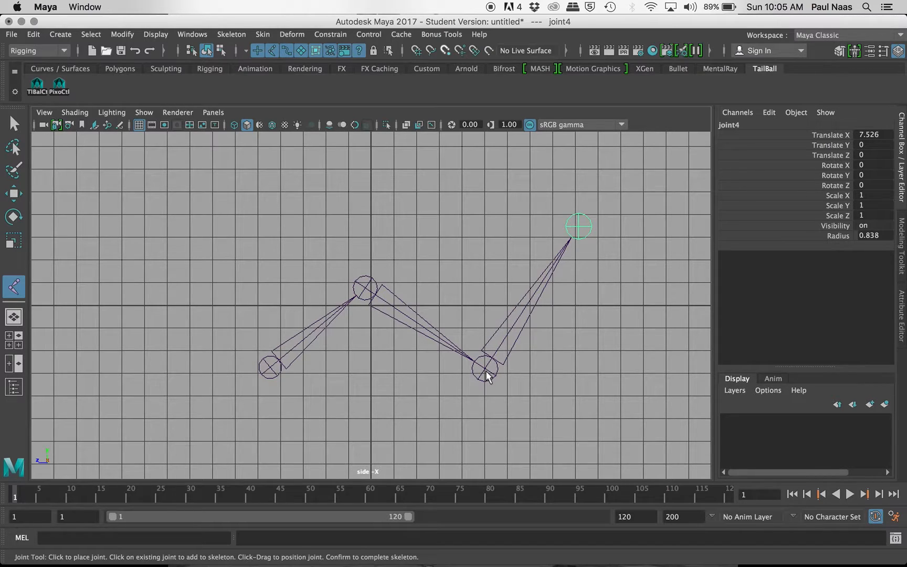
- Remove all four joints of the zigzag chain, one at a time from the last to the first
key("BackSpace")
key("BackSpace")
key("BackSpace")
key("BackSpace")
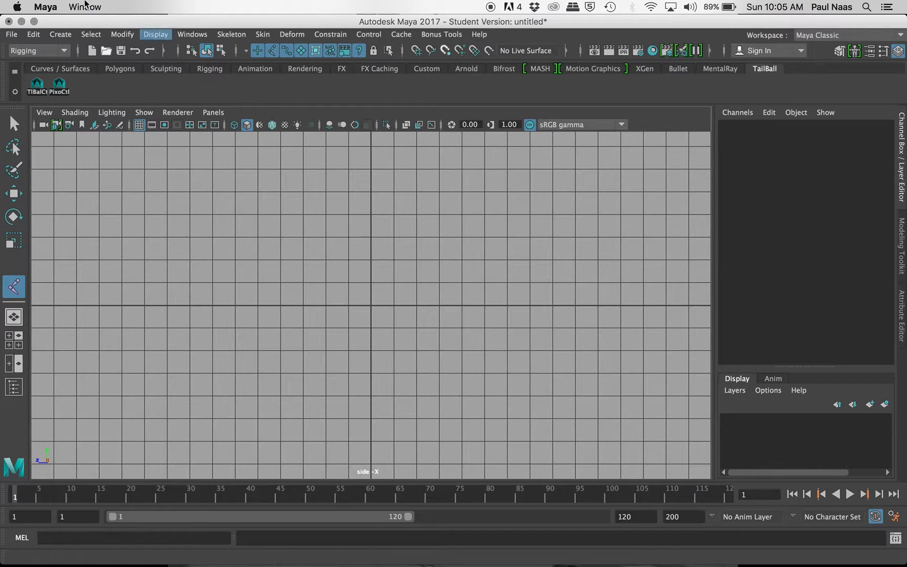
- Open the recent scene demoManRev10-14.ma without saving the untitled scene
left_click(12, 36)
mouse_move(103, 440)
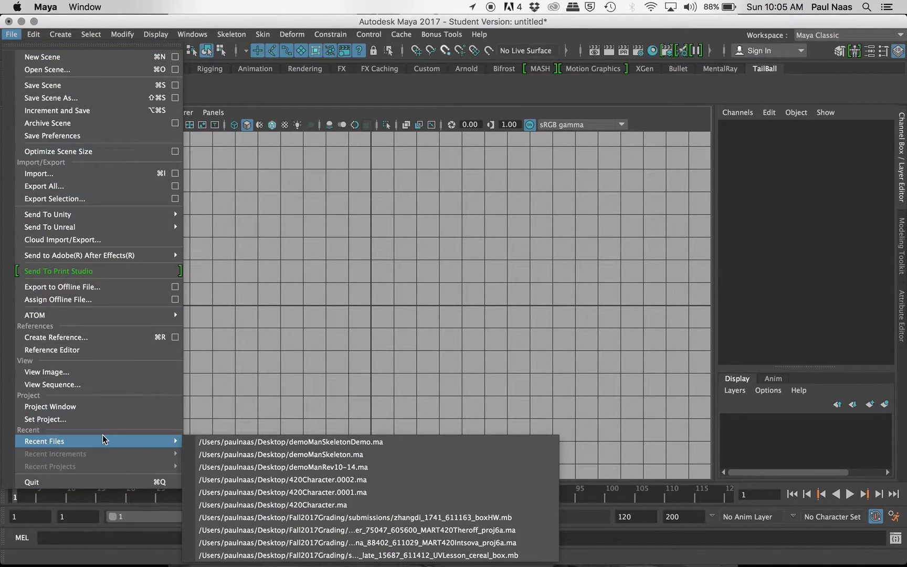
left_click(278, 466)
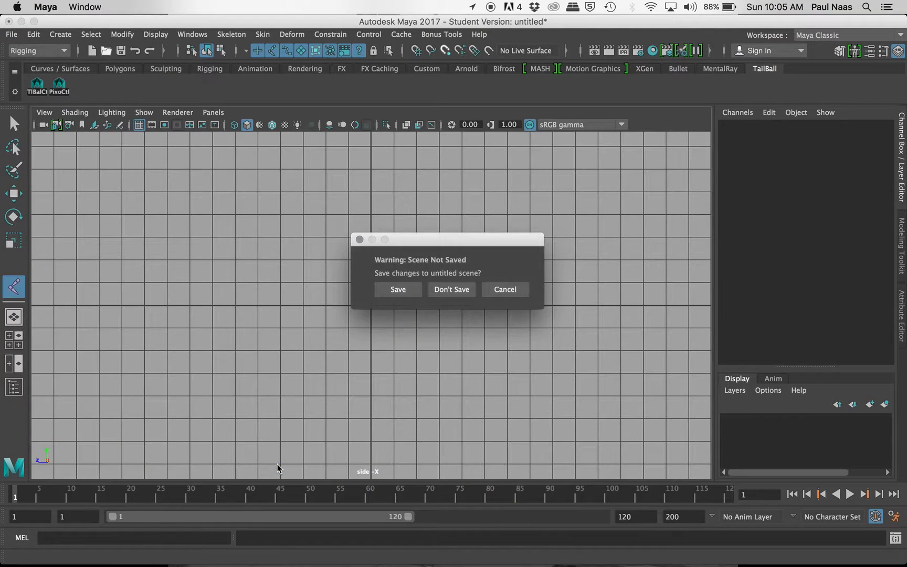
left_click(442, 288)
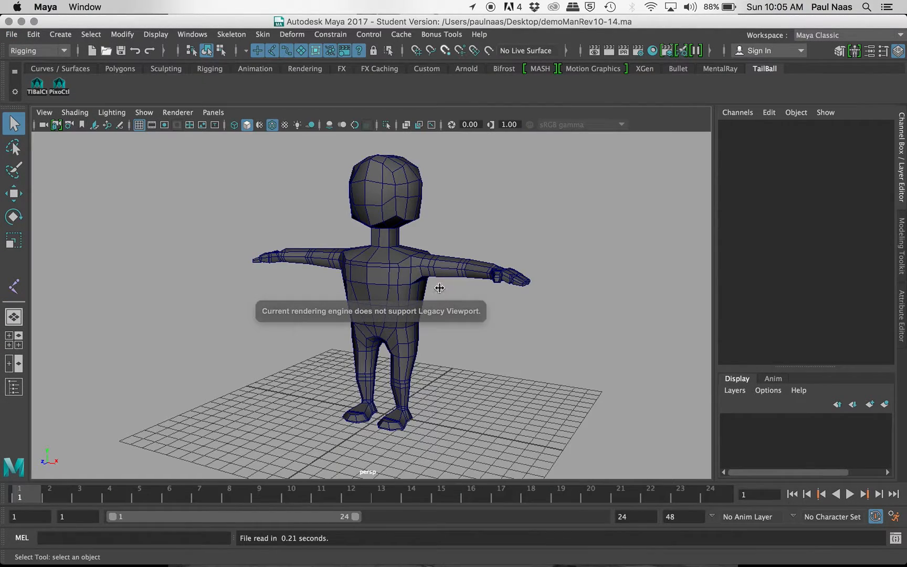
- Examine the character's pose and limb bends in the perspective, side and top views
mouse_move(437, 297)
left_mouse_down("alt")
mouse_move(289, 307)
mouse_move(440, 300)
left_mouse_up("alt")
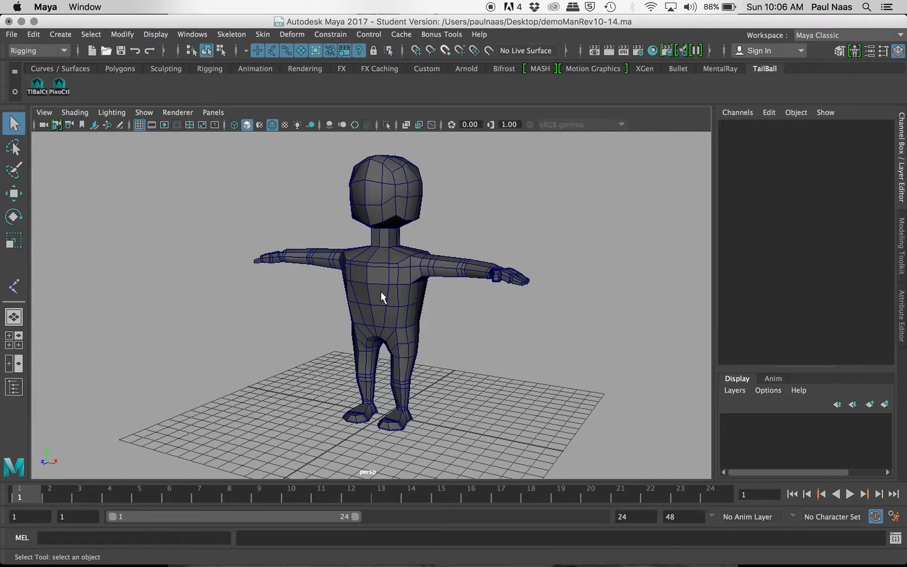
key("space")
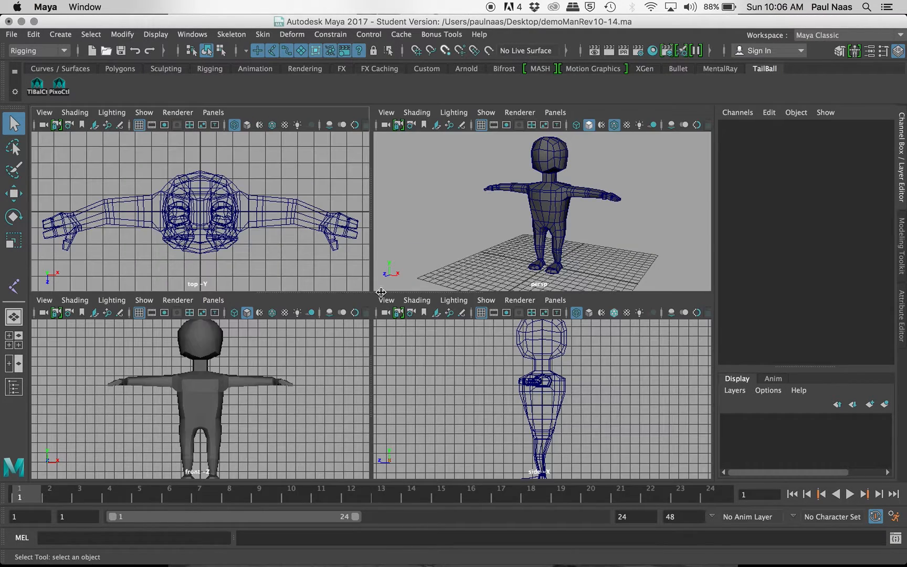
key("space")
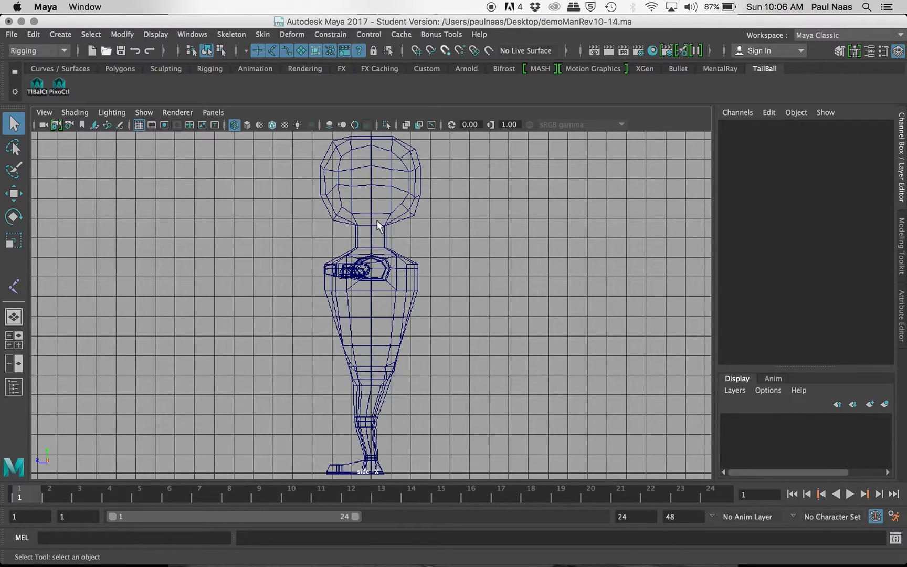
key("space")
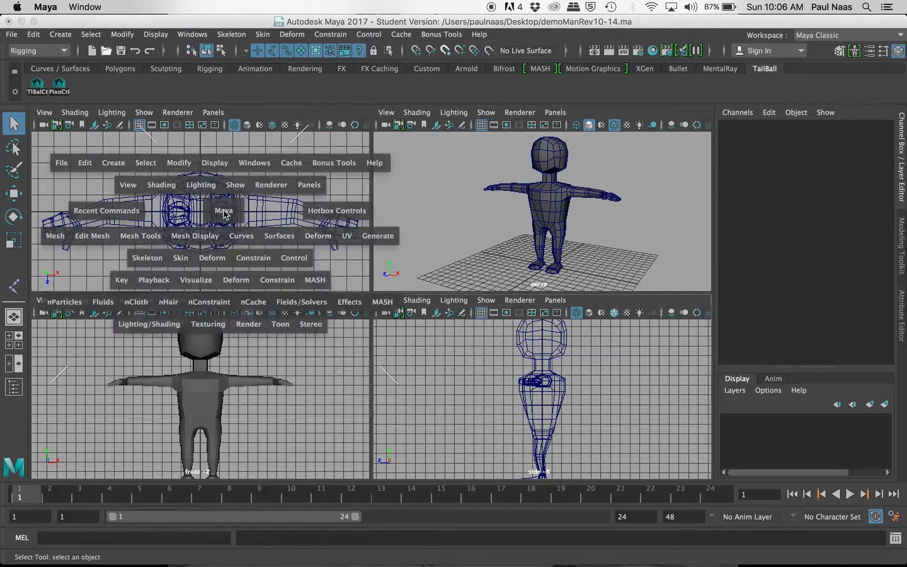
key("space")
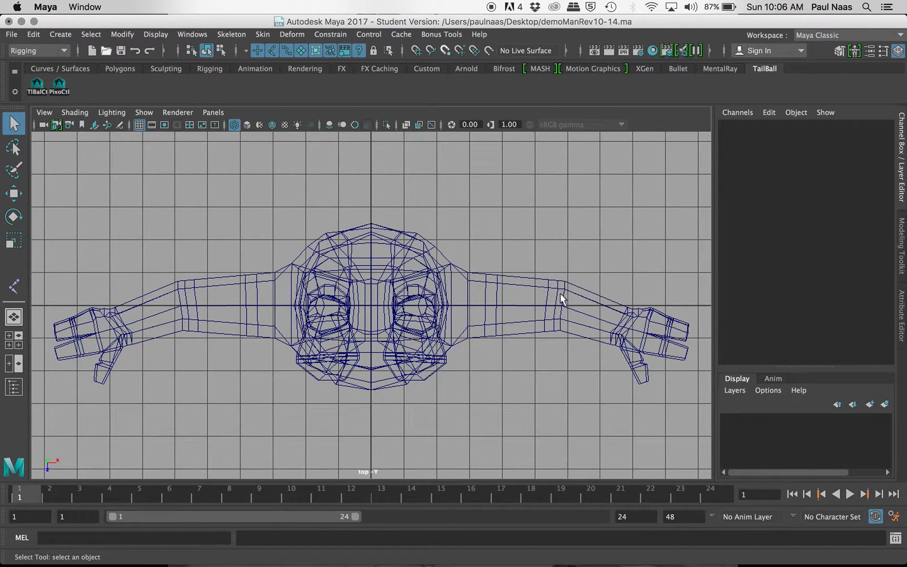
key("space")
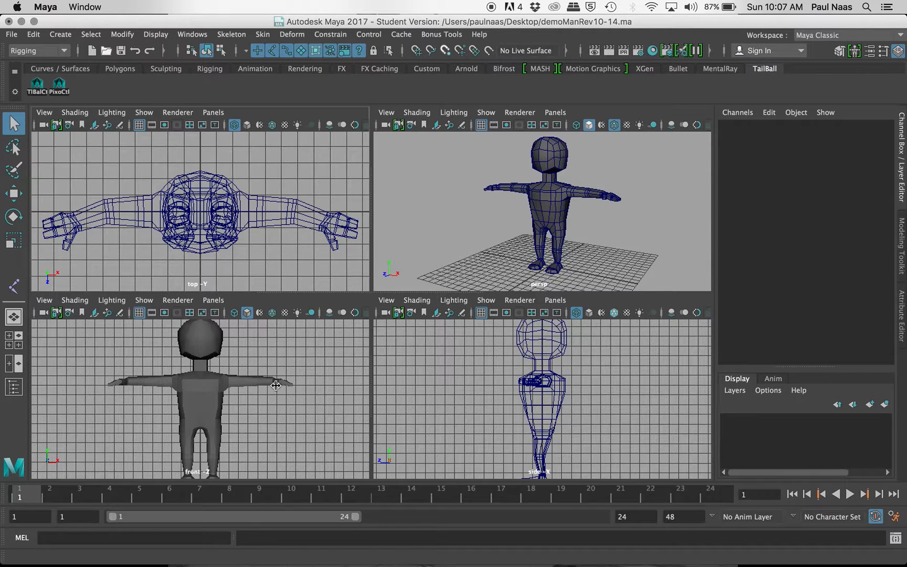
- Draw a seven-joint spine chain in the side view from the hips at about Y 5.15, curving along the back and neck to the head's top
key("space")
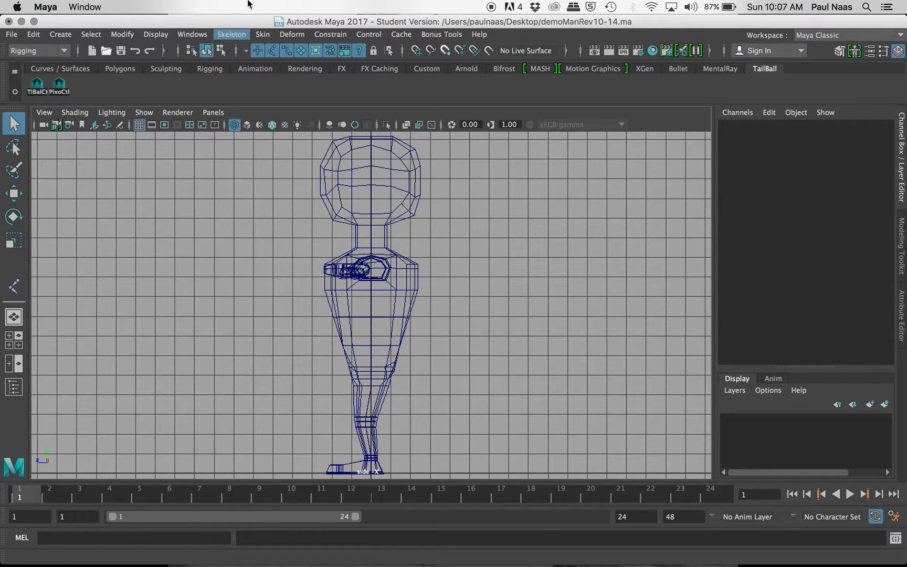
left_click(229, 33)
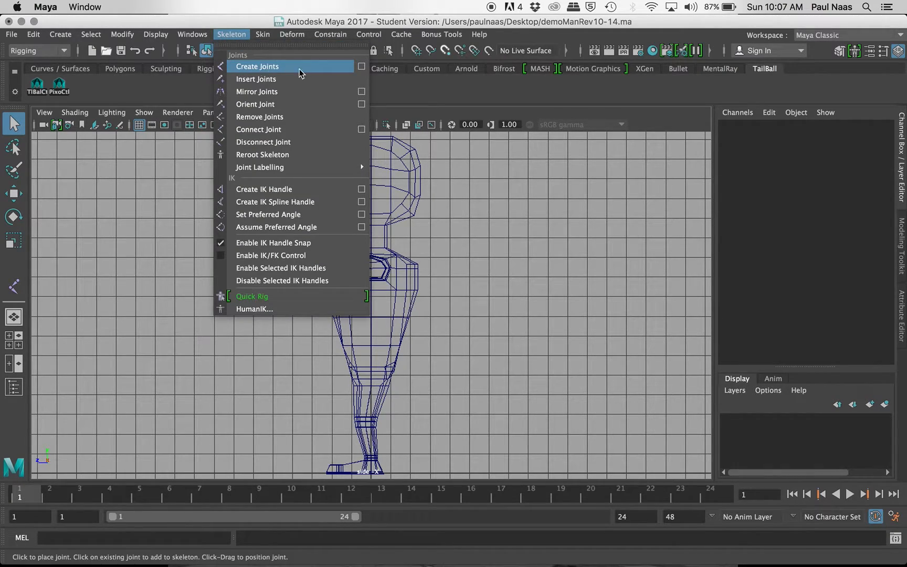
left_click(318, 69)
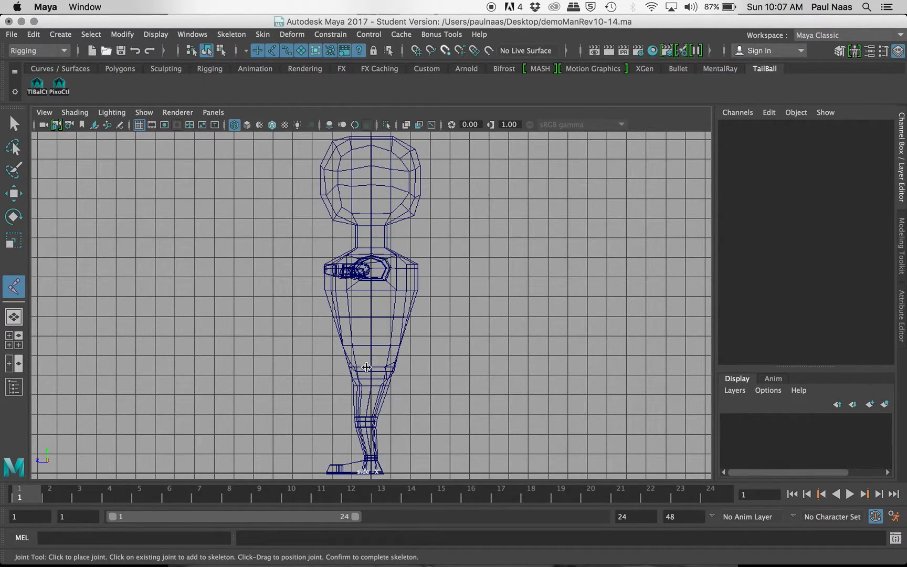
left_click(371, 372)
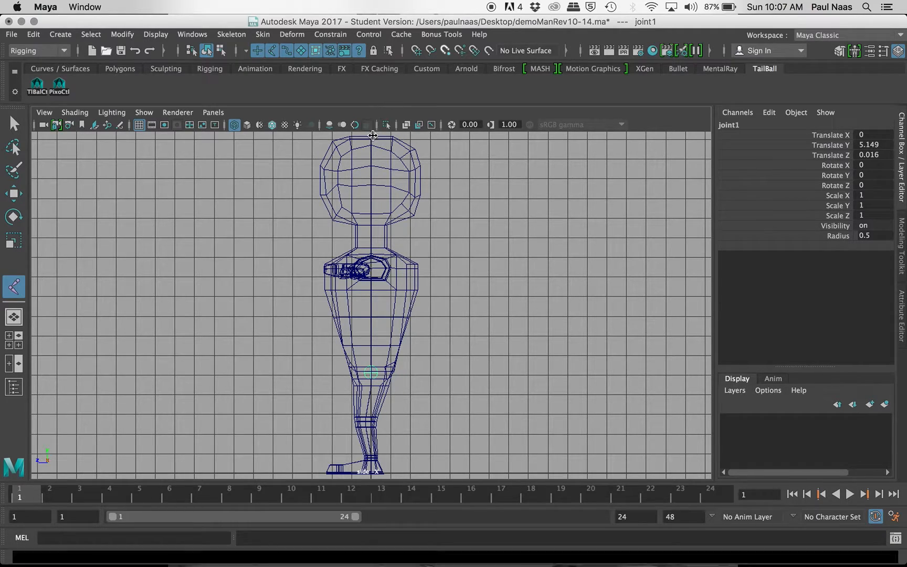
mouse_move(391, 334)
left_mouse_down()
mouse_move(387, 315)
mouse_move(395, 317)
mouse_move(387, 316)
mouse_move(389, 334)
left_mouse_up()
key("Return")
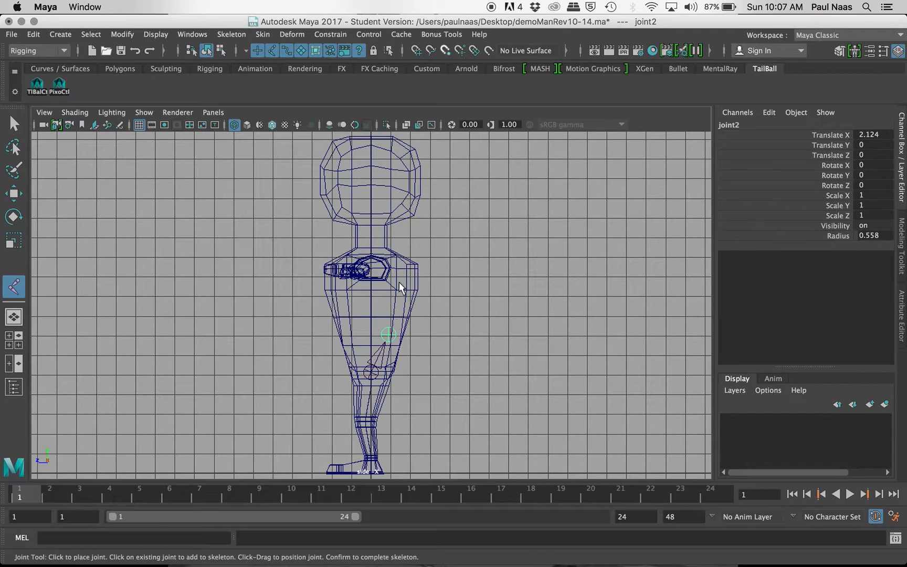
left_click_drag(398, 287, 370, 222)
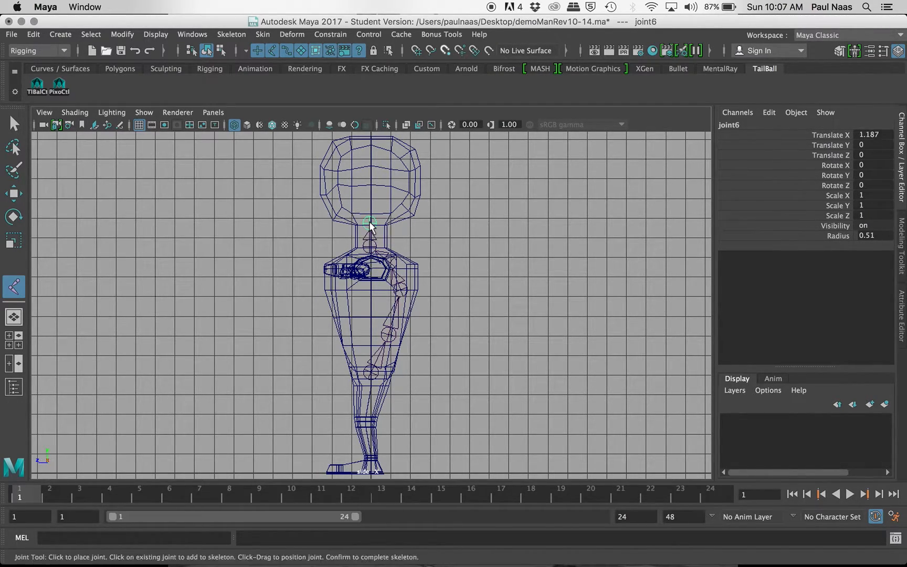
left_click_drag(370, 138, 370, 132)
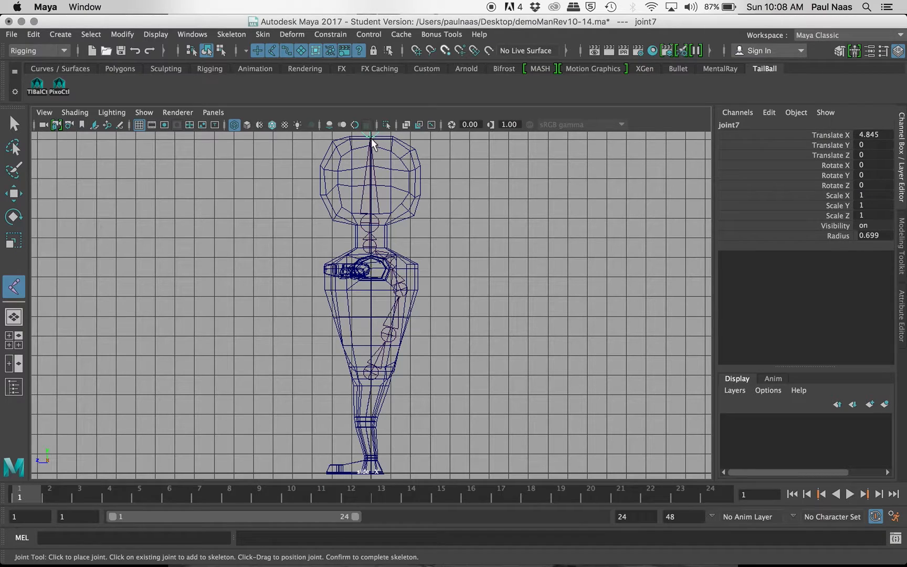
scroll(373, 158, "down", 2)
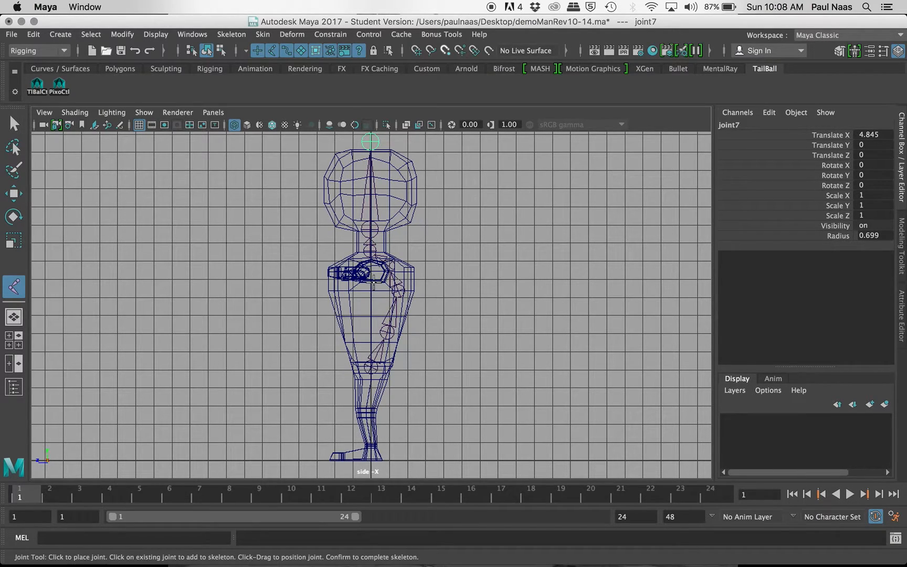
key("q")
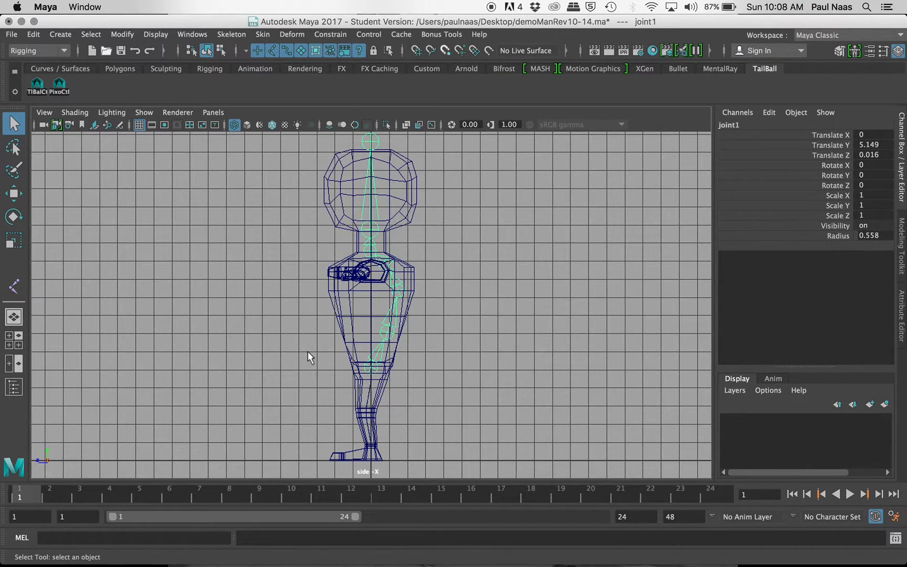
- Turn on X-Ray Joints in the front view and clear the selection
key("space")
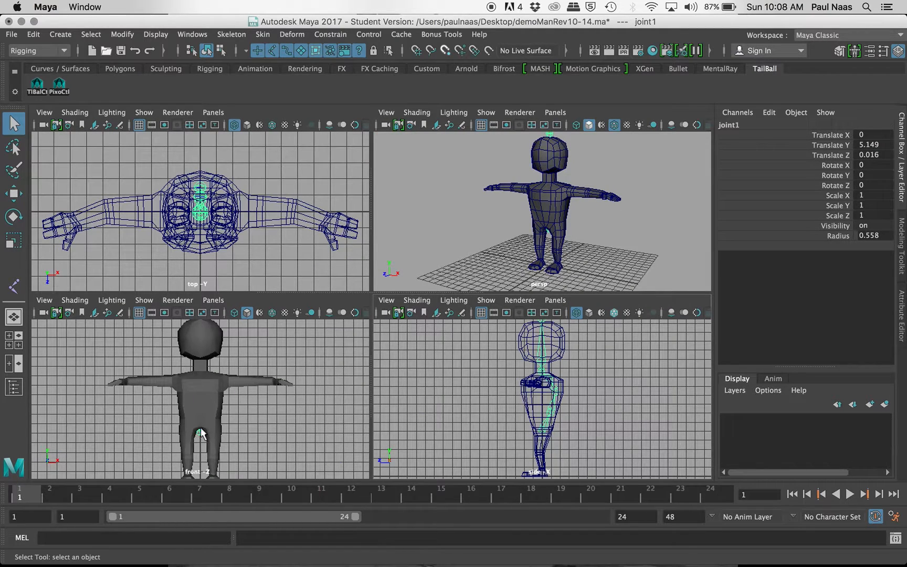
key("space")
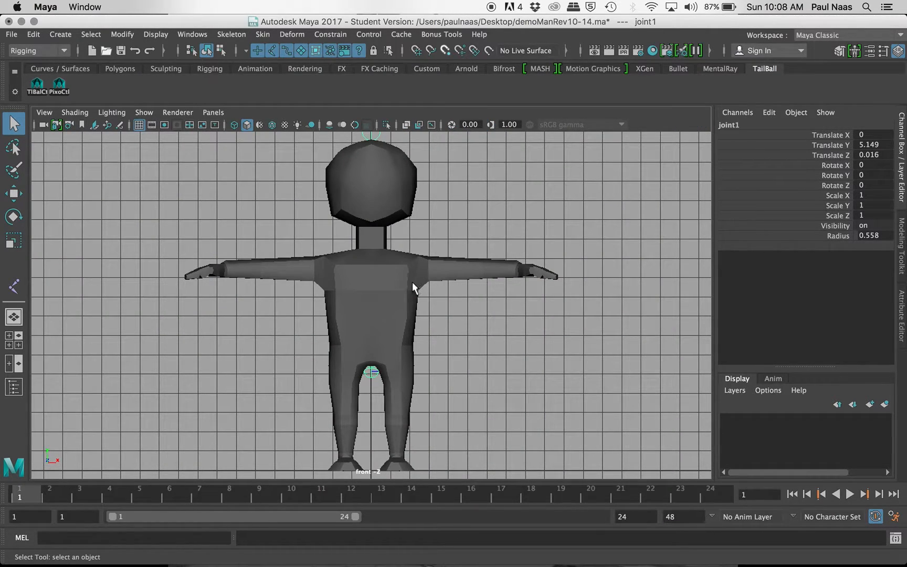
left_click(431, 124)
left_click(442, 369)
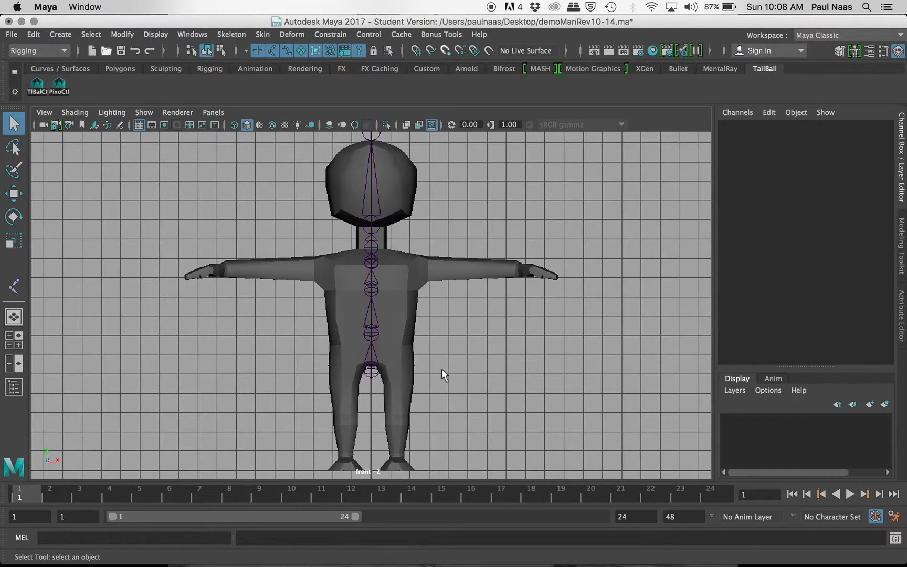
- Raise the spine chain by its root joint to about Y 6.2 in the front view and turn on Wireframe on Shaded there
key("space")
key("space")
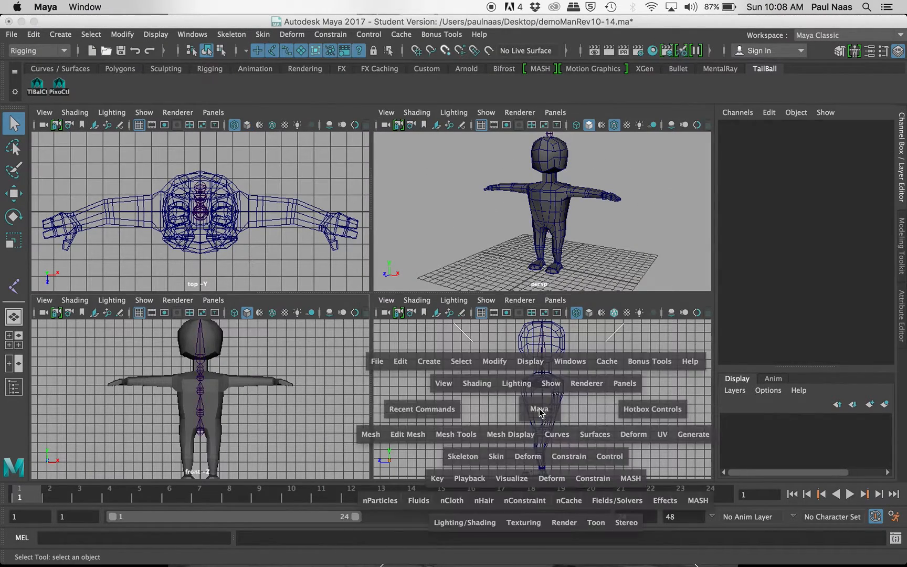
key("space")
key("space")
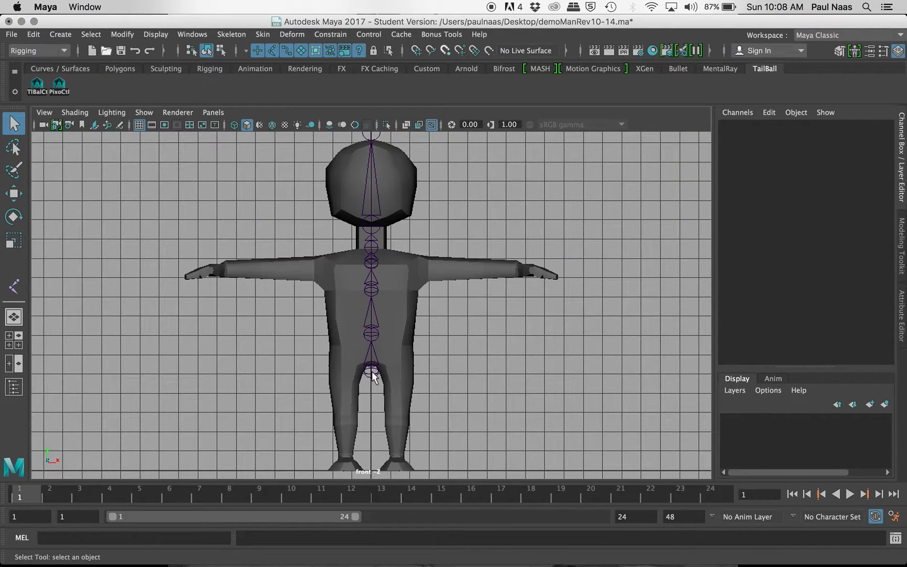
left_click(372, 376)
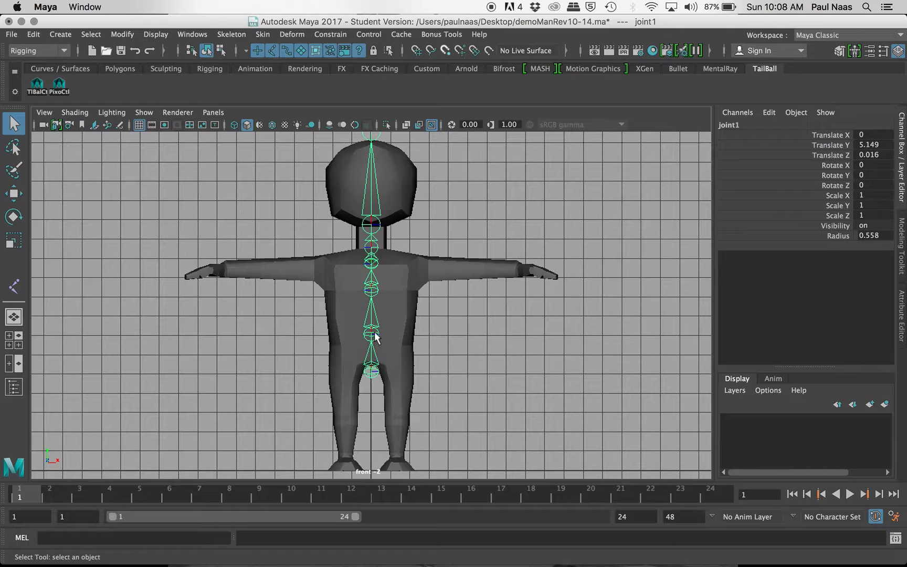
key("w")
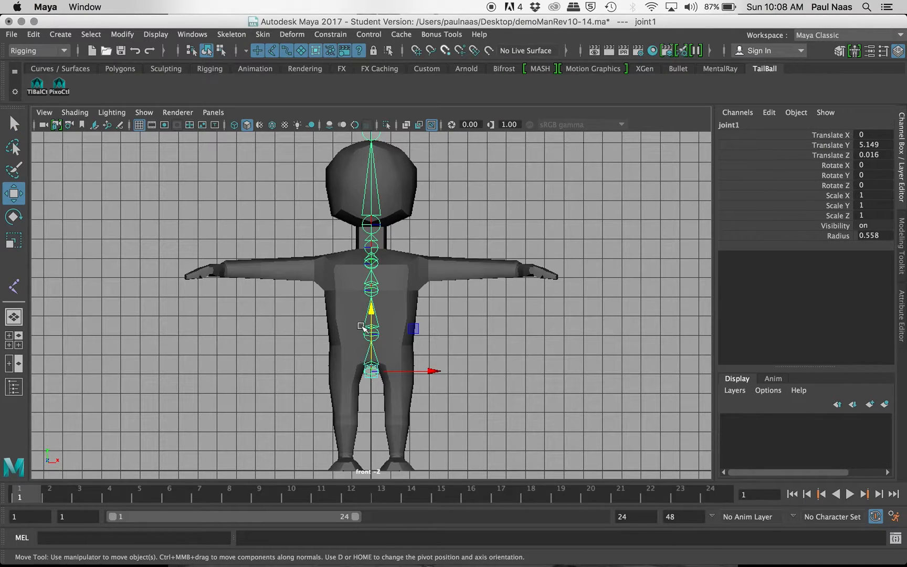
left_click_drag(373, 313, 371, 292)
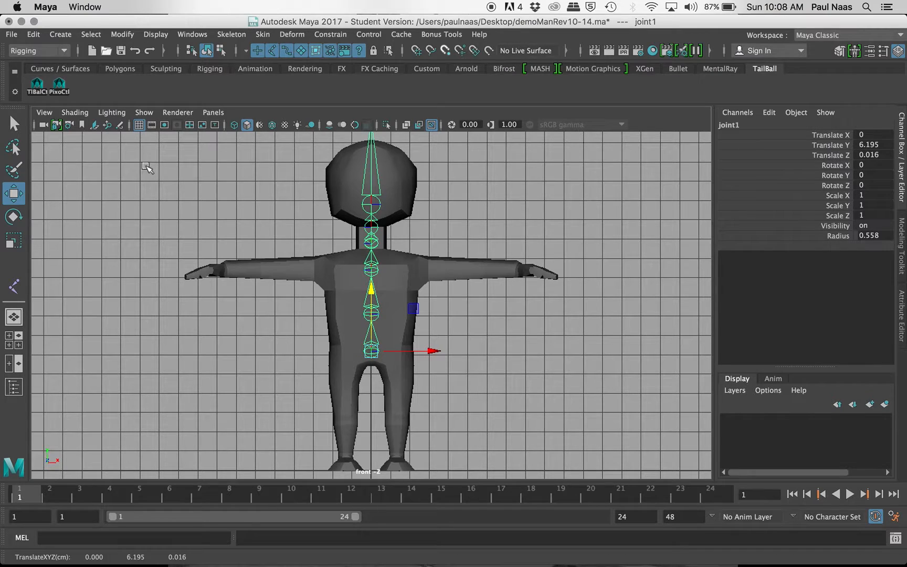
left_click(74, 112)
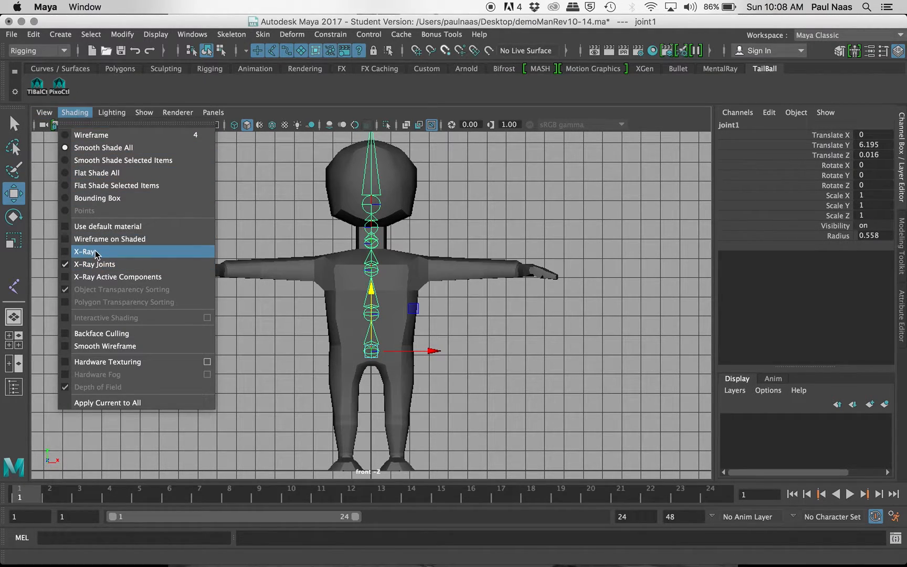
left_click(111, 239)
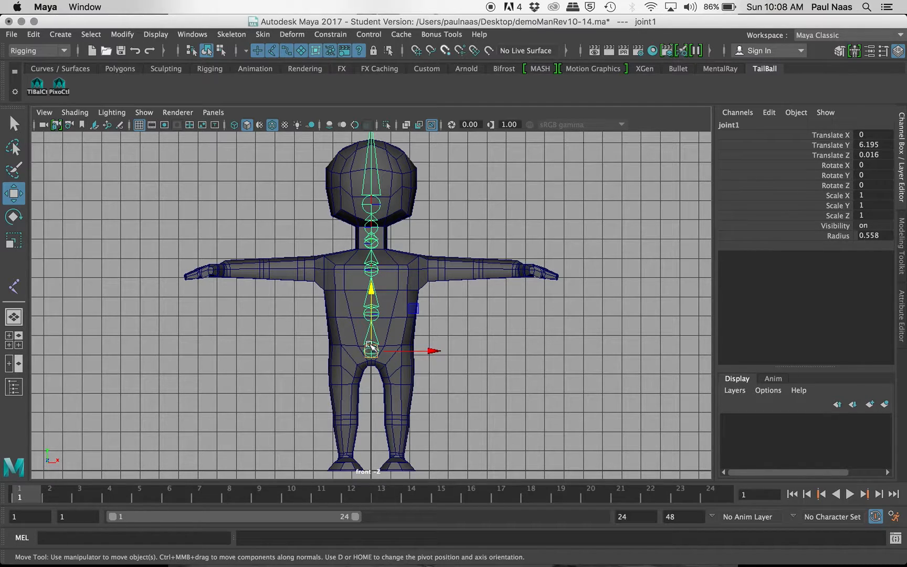
- Scale the root joint at the hips to about 0.67 along X in the side view
key("space")
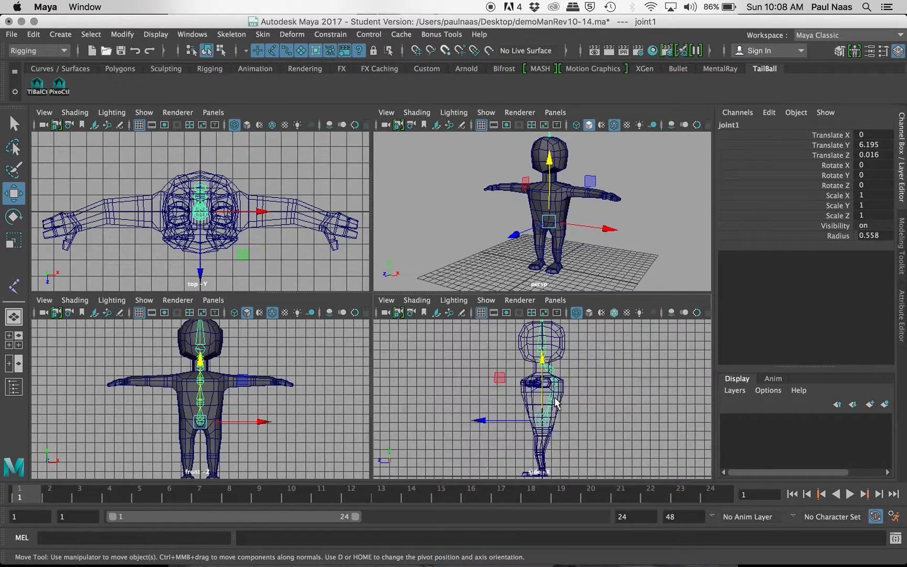
key("space")
scroll(429, 344, "up", 5)
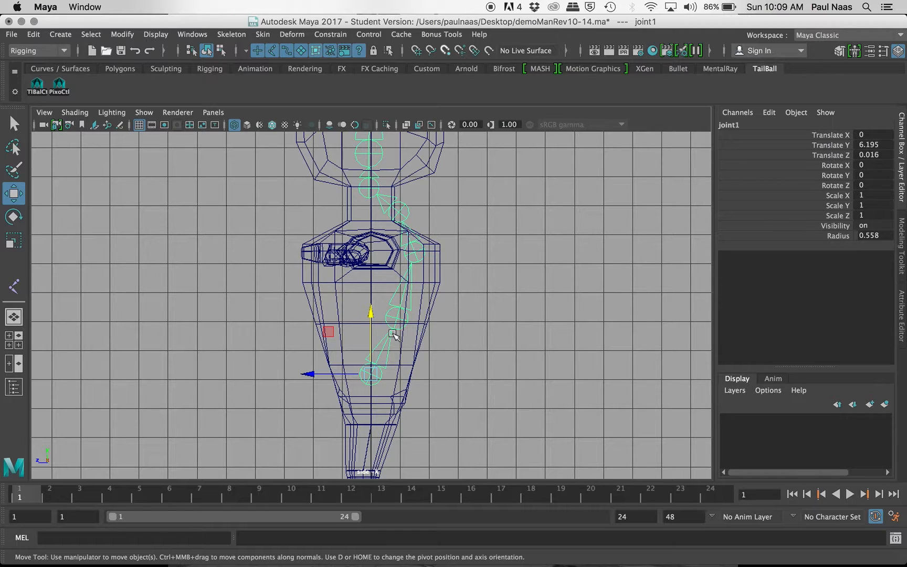
key("r")
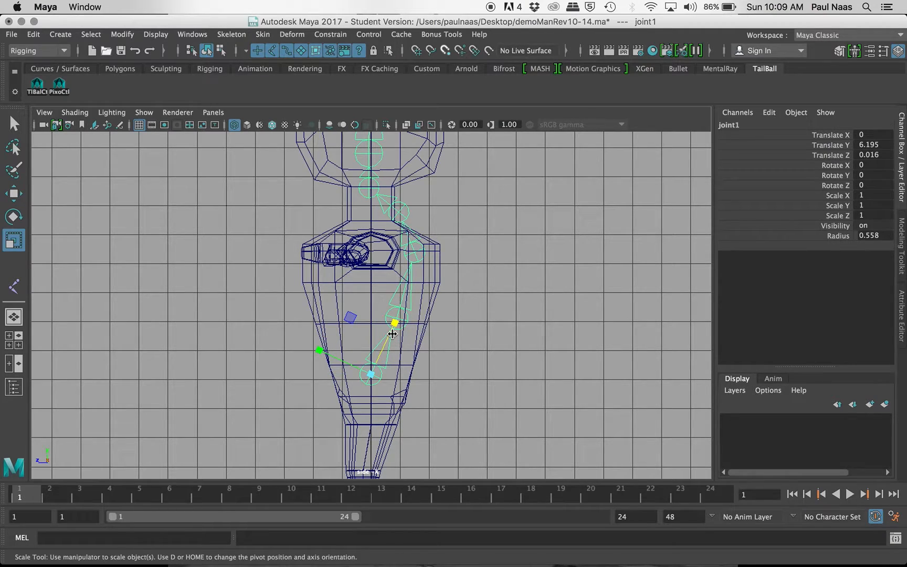
left_click_drag(396, 323, 395, 343)
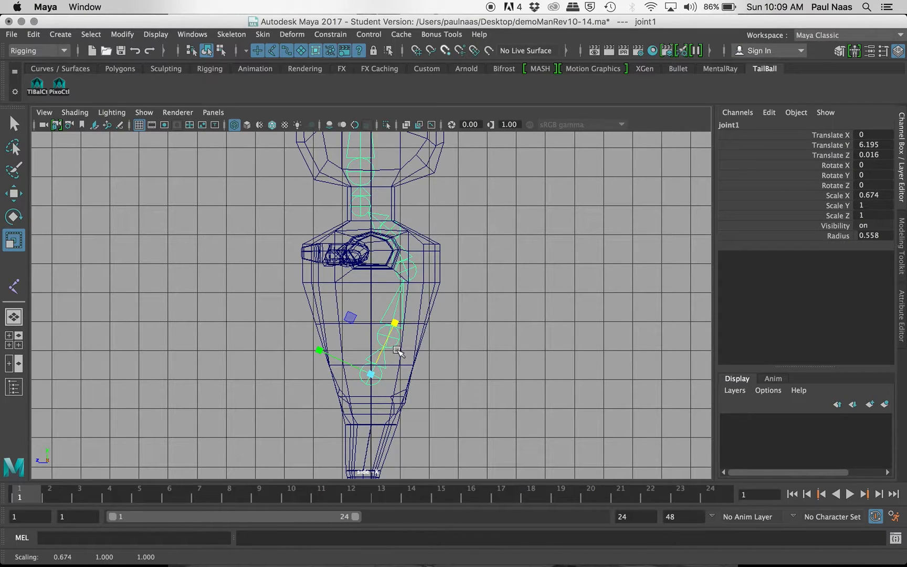
- Scale the second spine joint to about 0.84 along X and rotate it to about -9.5° in Z
left_click(401, 291)
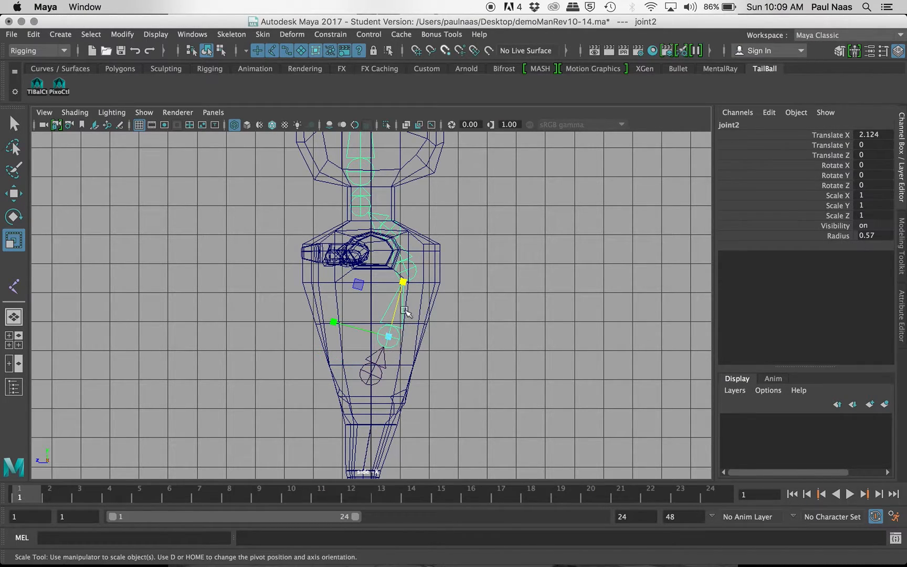
left_click_drag(401, 291, 430, 299)
key("e")
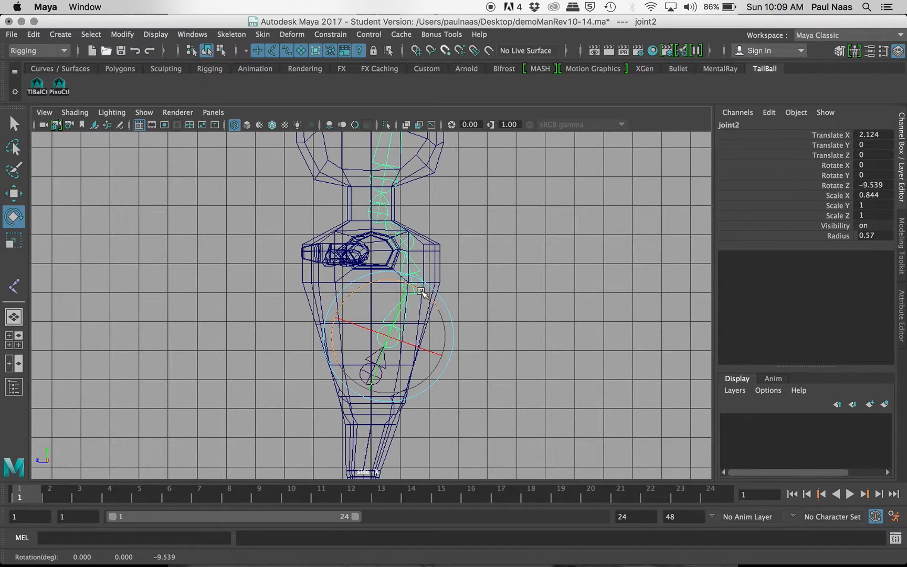
- Rotate the third spine joint to about -7.5° in Z and scale it to about 0.92 along X
key("Up")
key("Down")
key("Down")
key("Up")
key("Up")
key("Up")
key("Down")
key("Down")
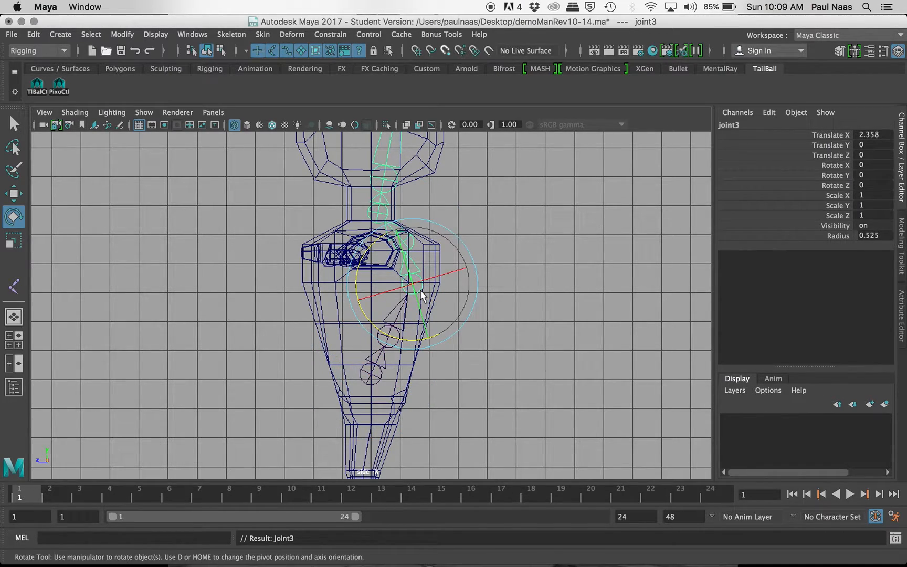
left_click_drag(371, 247, 371, 256)
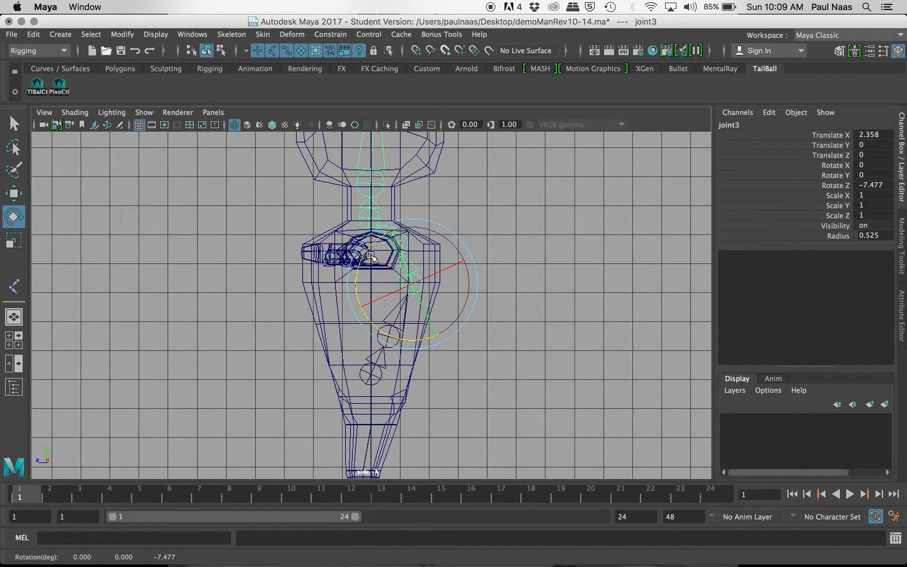
key("r")
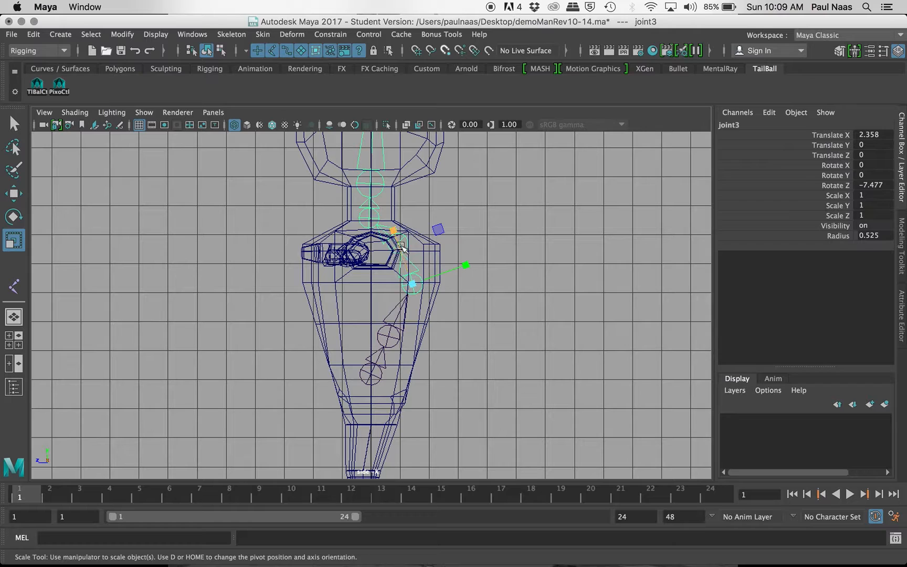
left_click_drag(394, 231, 397, 234)
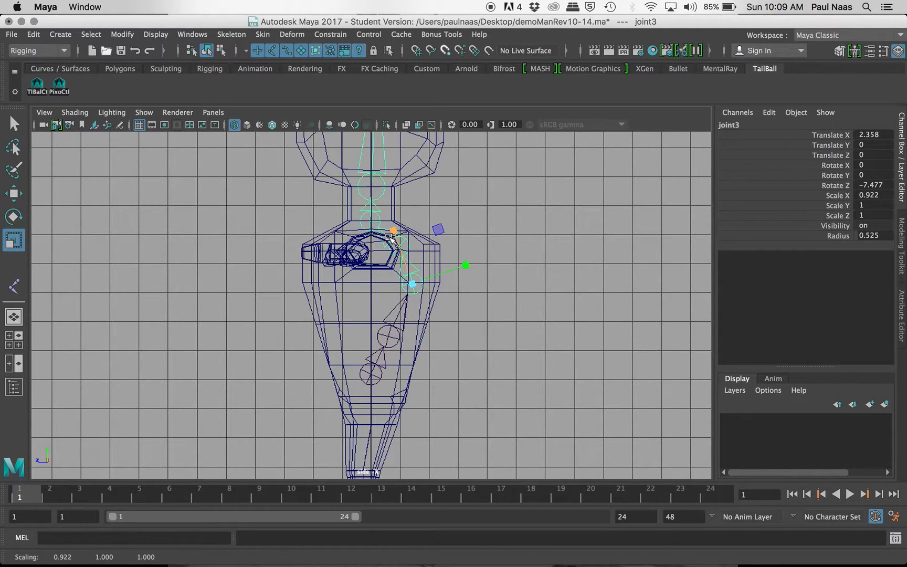
- Rotate the joint at the base of the neck to about -1.6° in Z
left_click(372, 219)
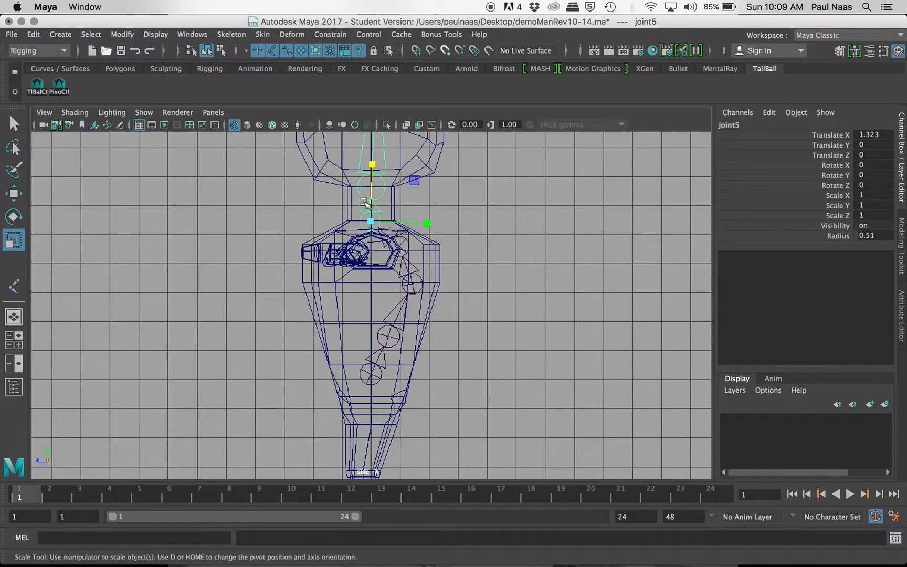
key("e")
left_click_drag(322, 252, 346, 271)
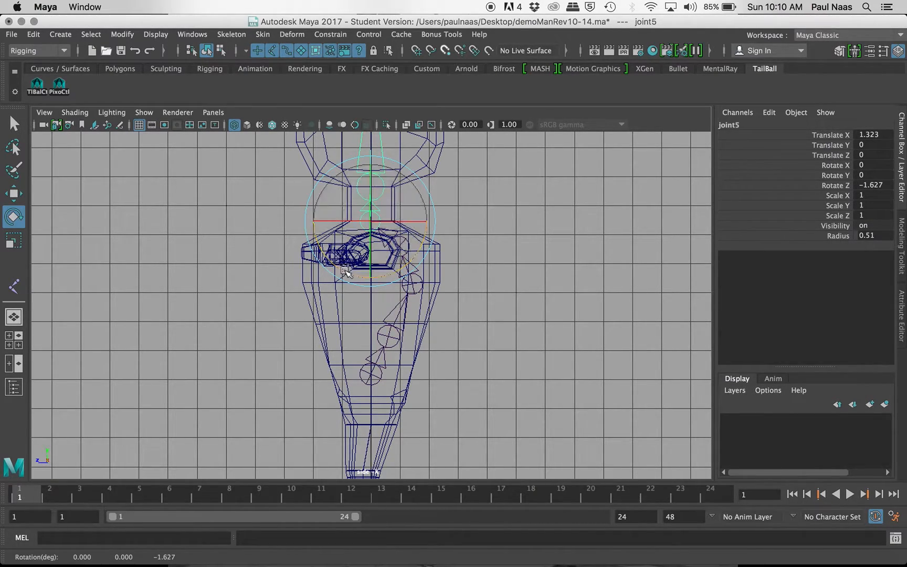
- Step through the joint hierarchy from the neck up to the root and back down to the joint at the head's base, checking placement
key("Up")
key("Down")
key("Up")
key("Up")
key("Up")
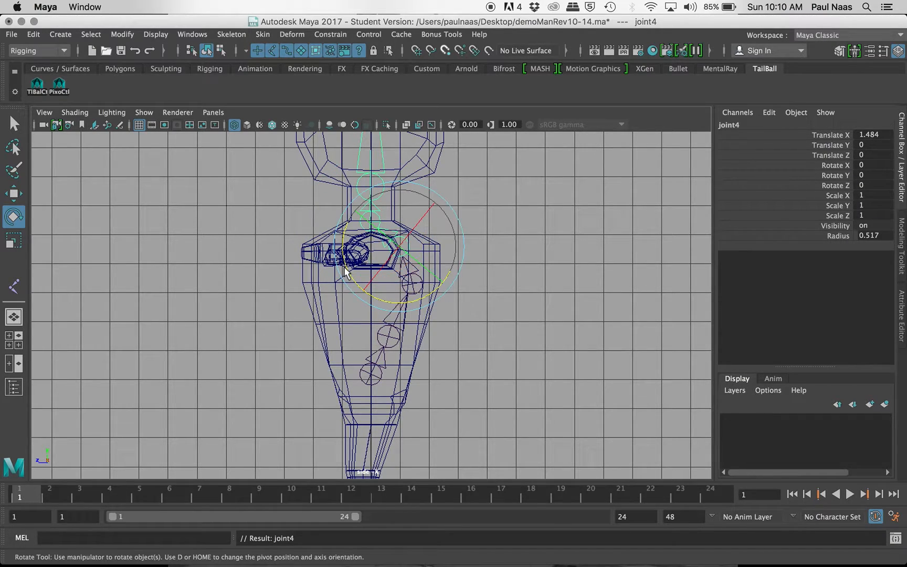
key("Up")
key("Up")
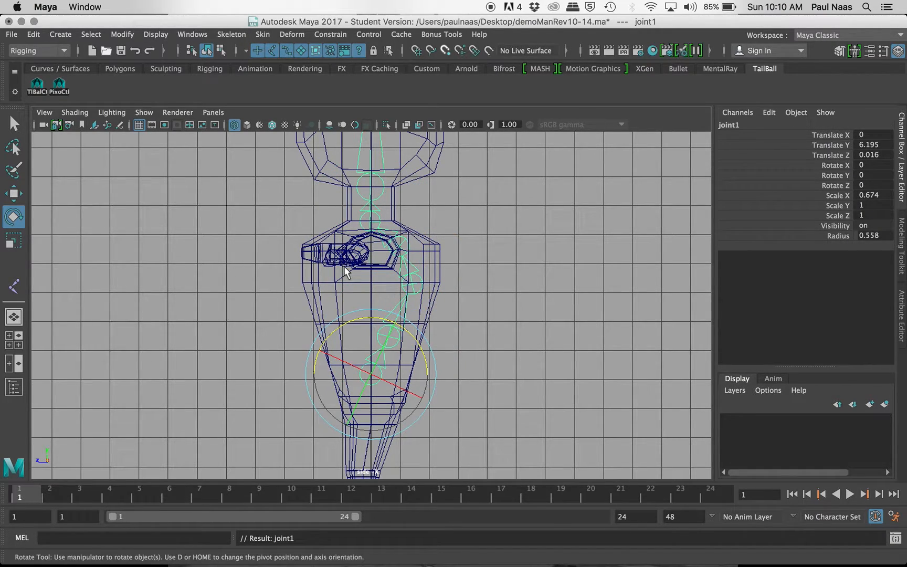
key("Down")
key("Down")
key("Down")
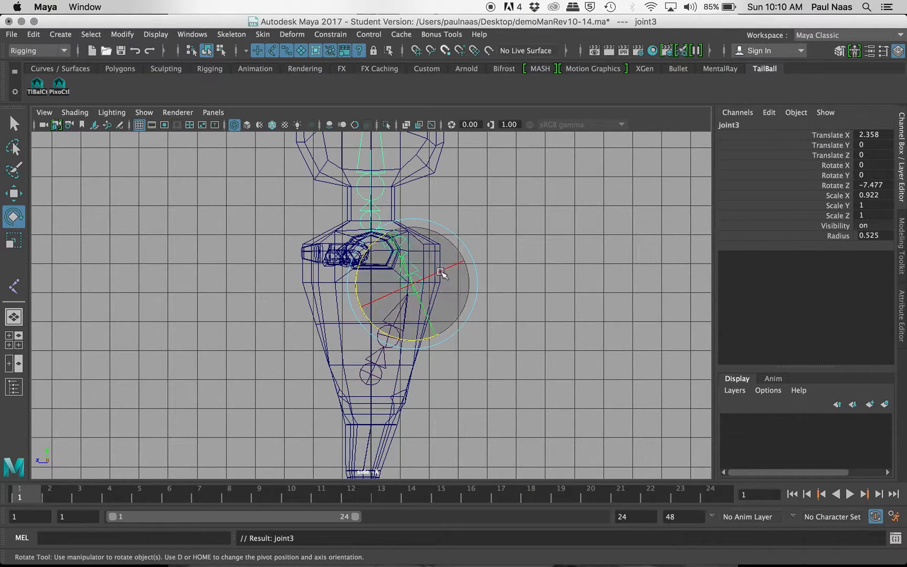
key("Down")
key("Down")
key("a")
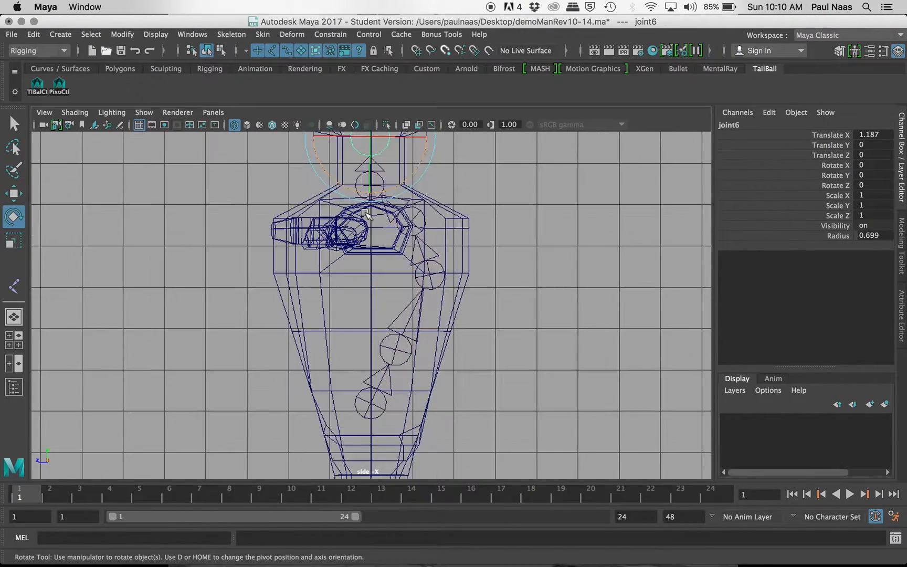
- Step through the joint chain from the root up through the spine joints, reviewing the hierarchy order
scroll(366, 213, "up", 6)
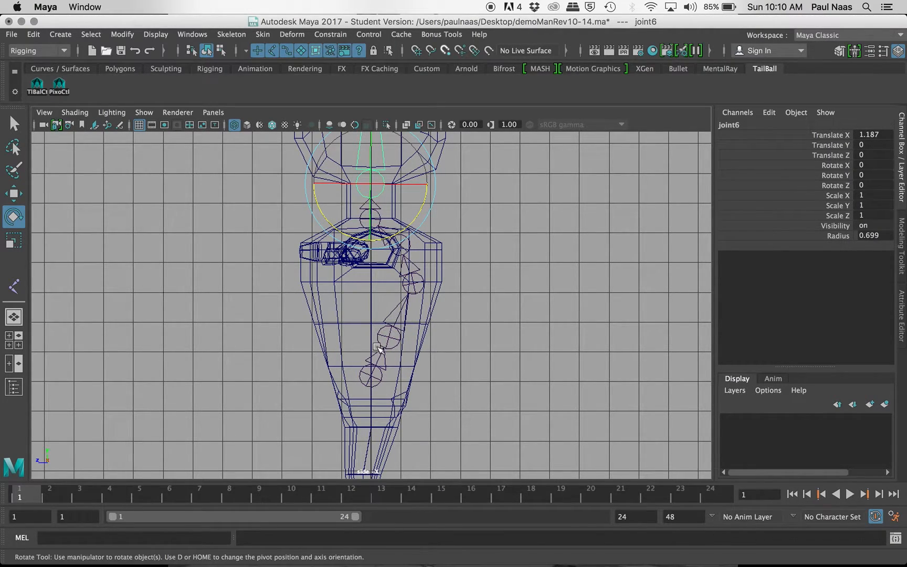
left_click(373, 376)
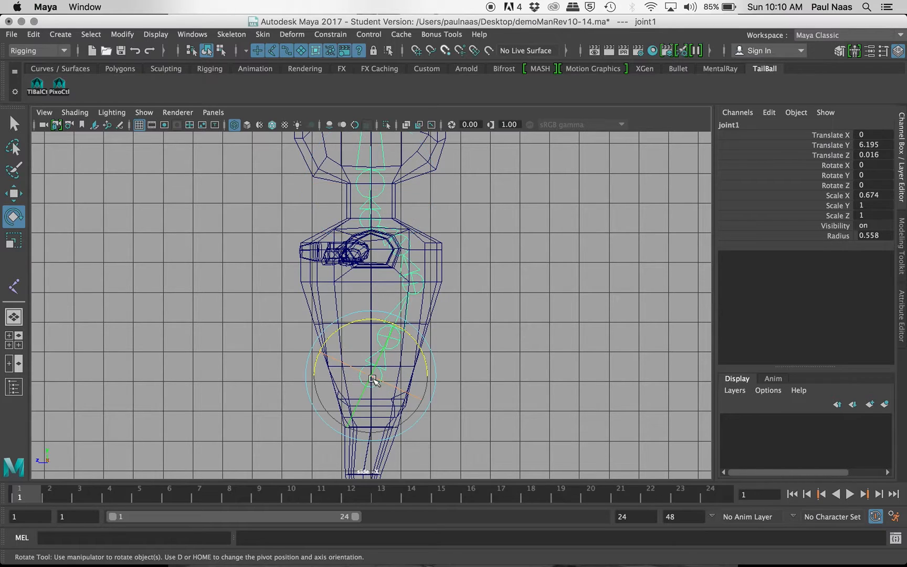
key("Down")
key("Down")
key("Down")
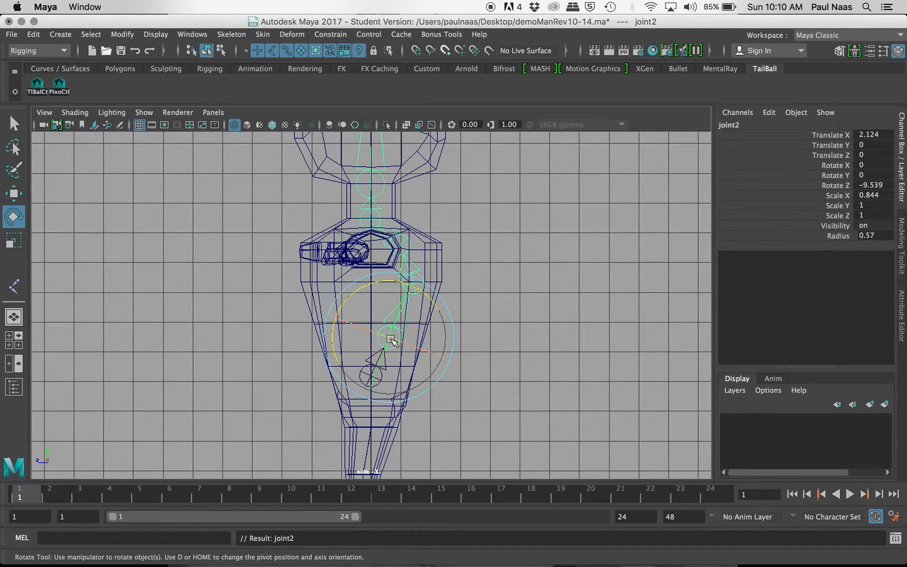
key("Up")
key("Up")
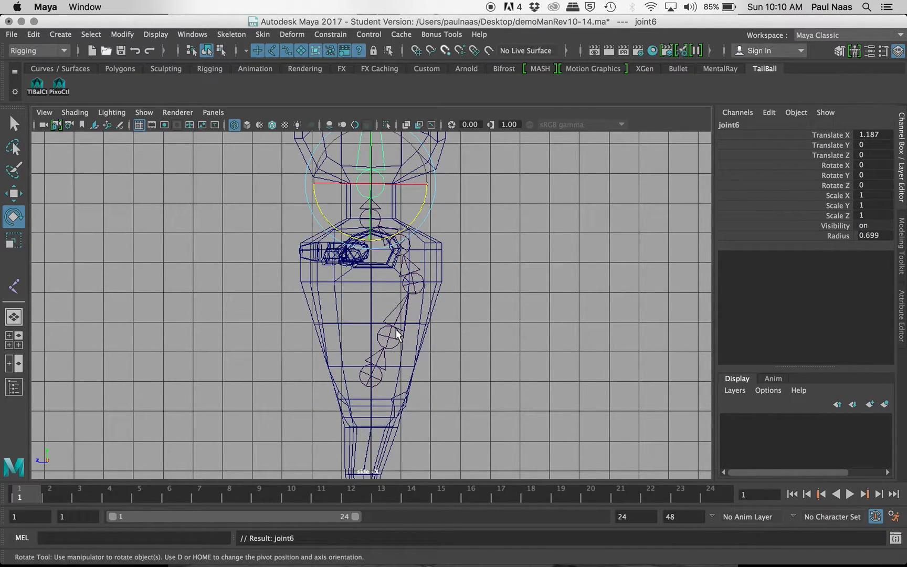
- Rename the root joint of the spine chain as pelvis
key("Up")
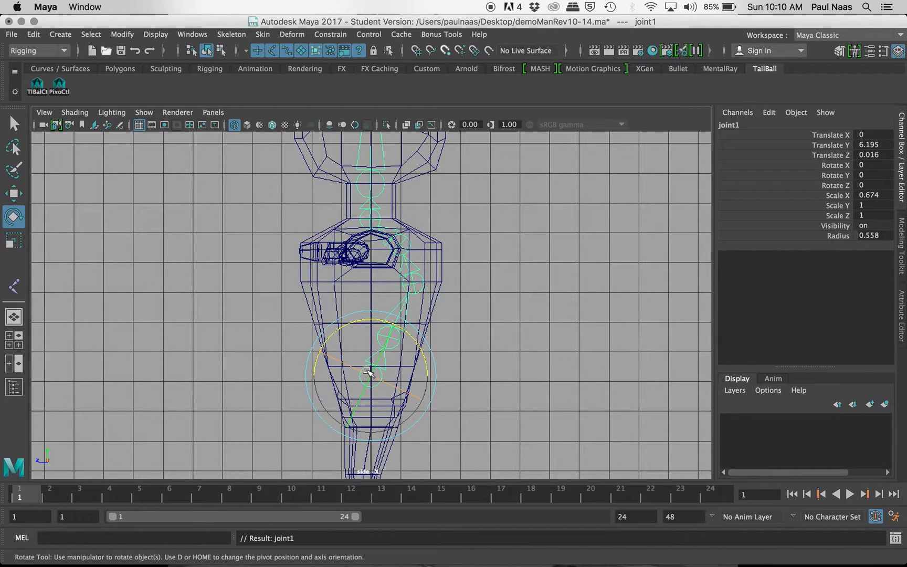
left_click(748, 128)
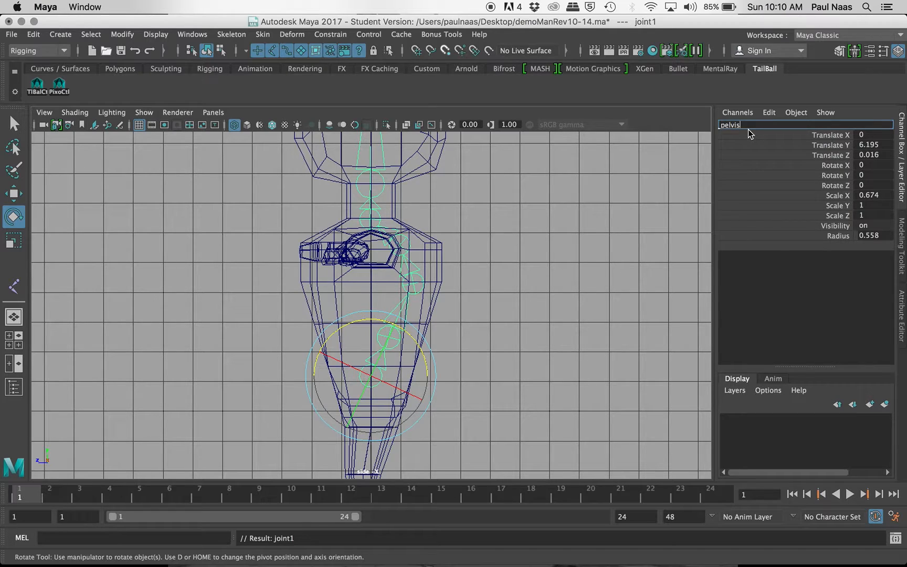
key("Return")
- Rename the joint directly above the pelvis as spine1
key("Down")
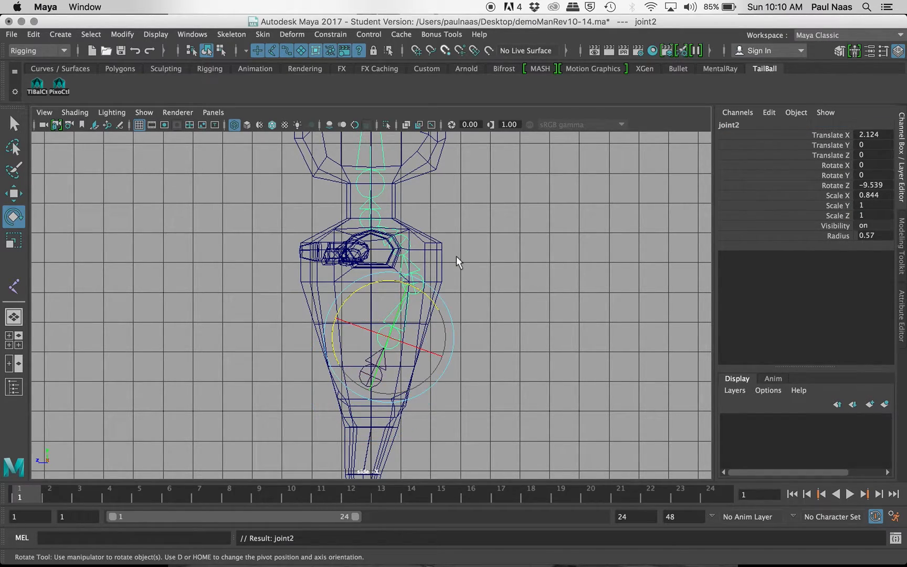
left_click(767, 124)
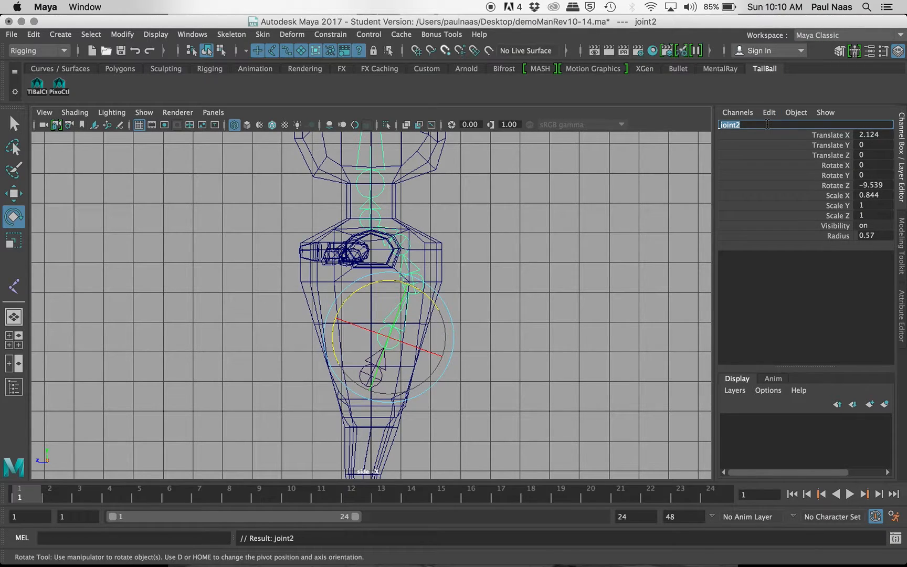
type("po")
key("BackSpace")
key("BackSpace")
type("spine1")
key("Return")
- Rename the joint directly above spine1 as spine2
key("Down")
double_click(767, 124)
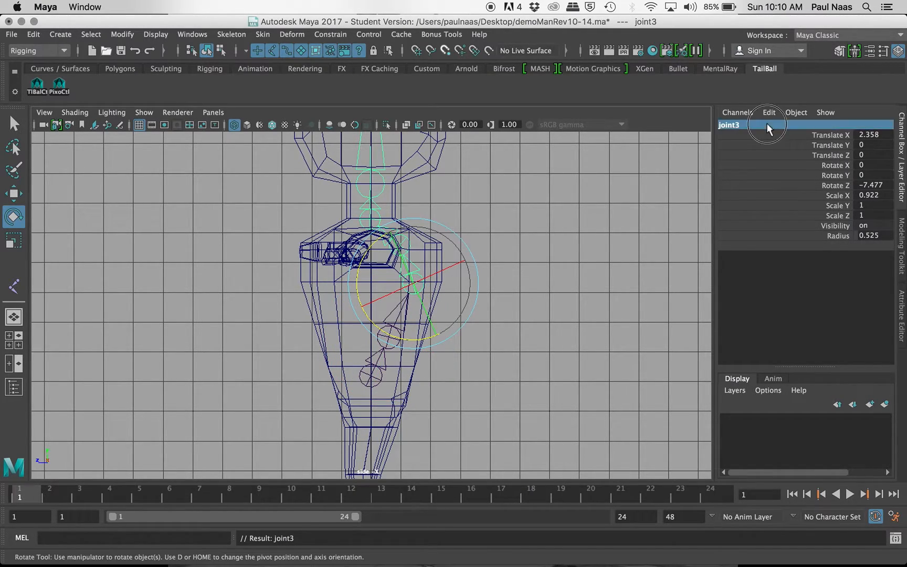
type("spine2")
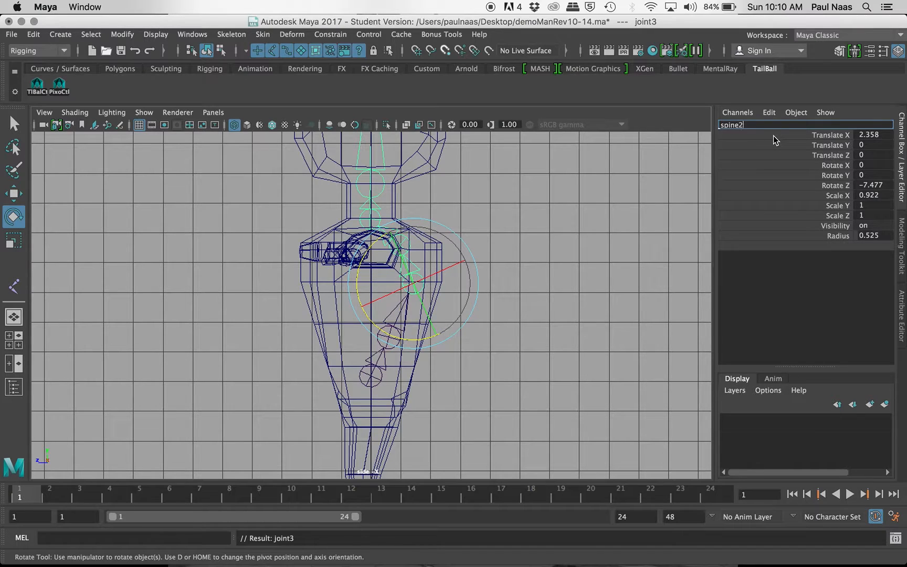
key("Return")
- Rename the upper-back joint above spine2, continuing the spine naming sequence
key("Down")
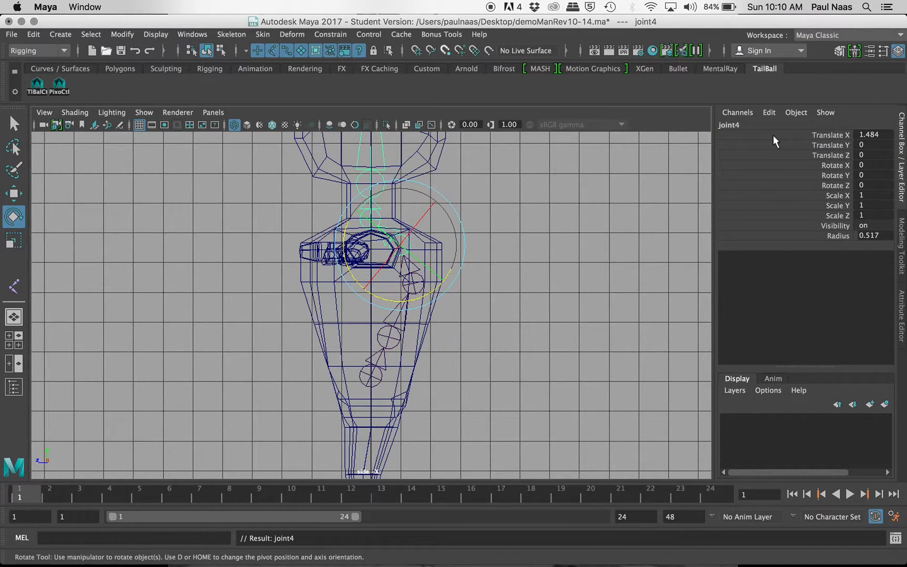
double_click(766, 124)
type("spi")
type("ne1")
key("Return")
- Rename the joint at the base of the neck as neck
key("Down")
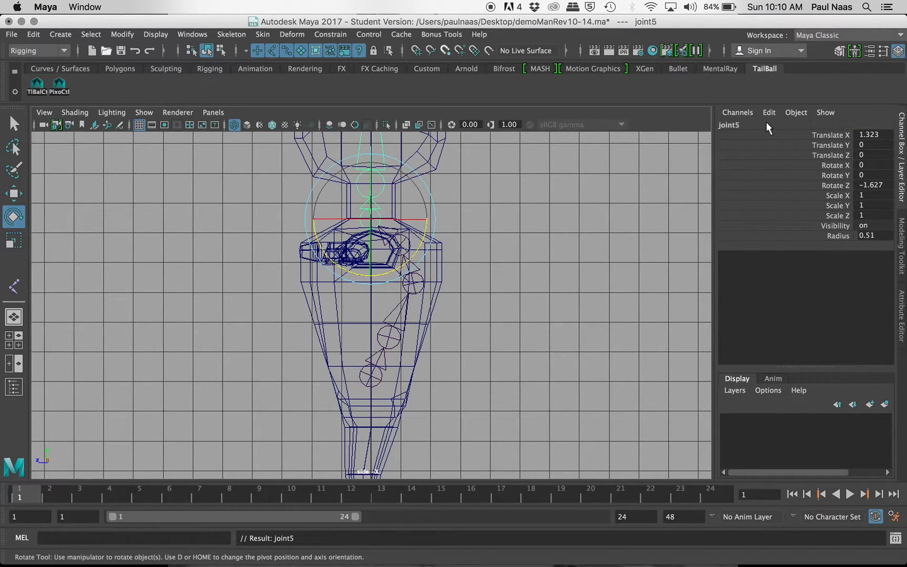
double_click(766, 124)
type("neck")
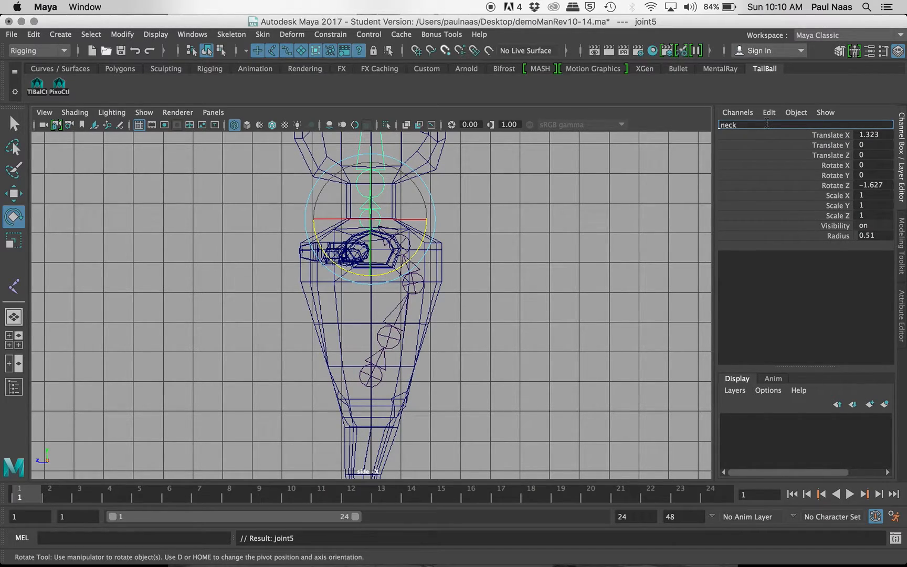
key("Return")
- Rename the joint at the base of the head as head
key("Down")
double_click(766, 124)
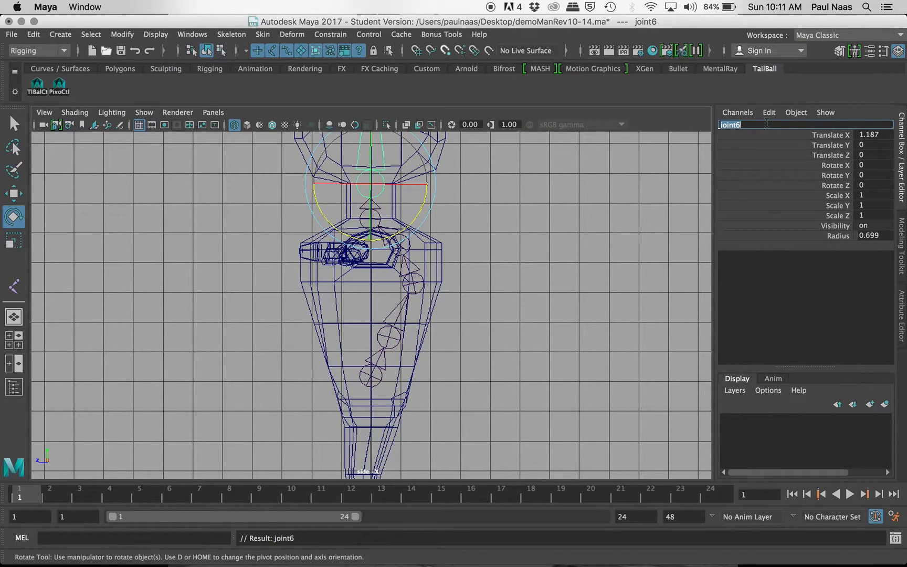
type("head")
key("Return")
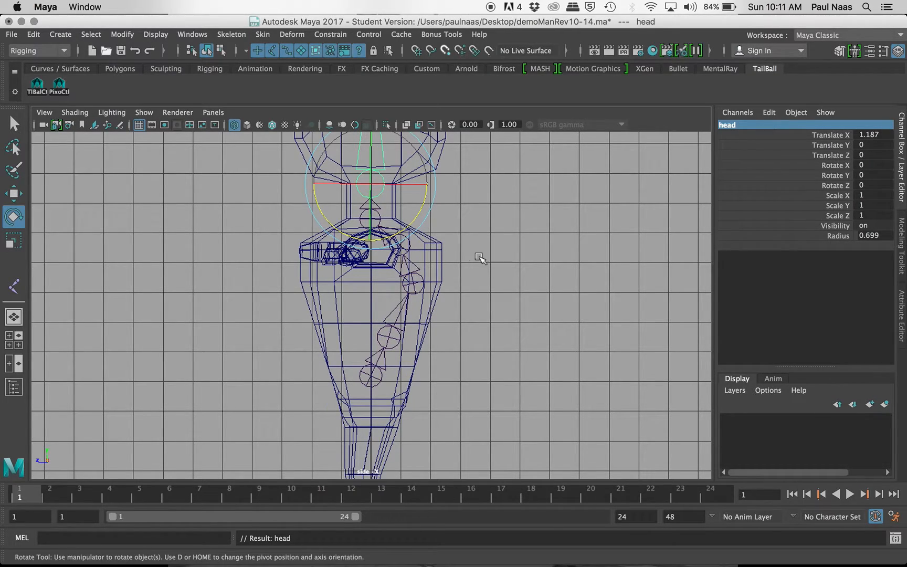
- Rename the end joint above the top of the head as headEnd
middle_click_drag(451, 257, 431, 377, "alt")
key("Down")
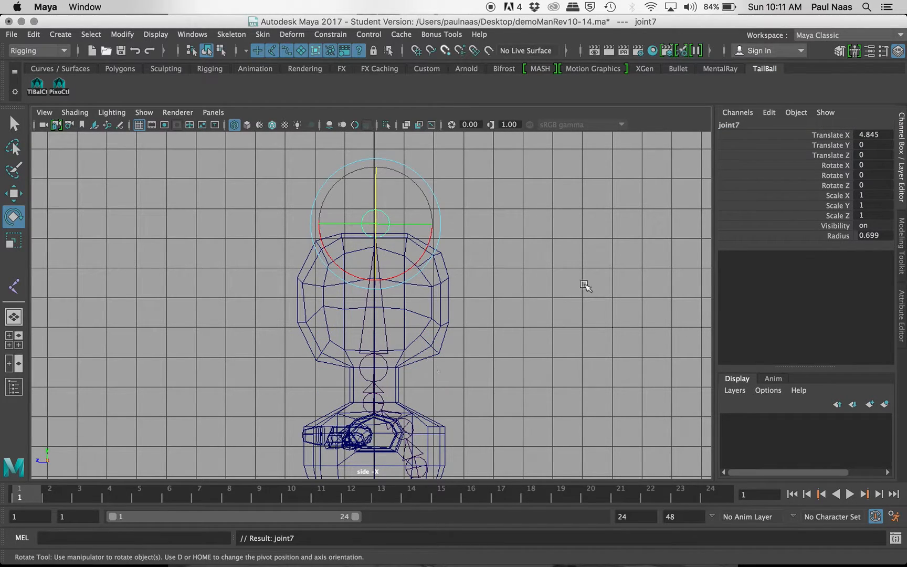
left_click(746, 125)
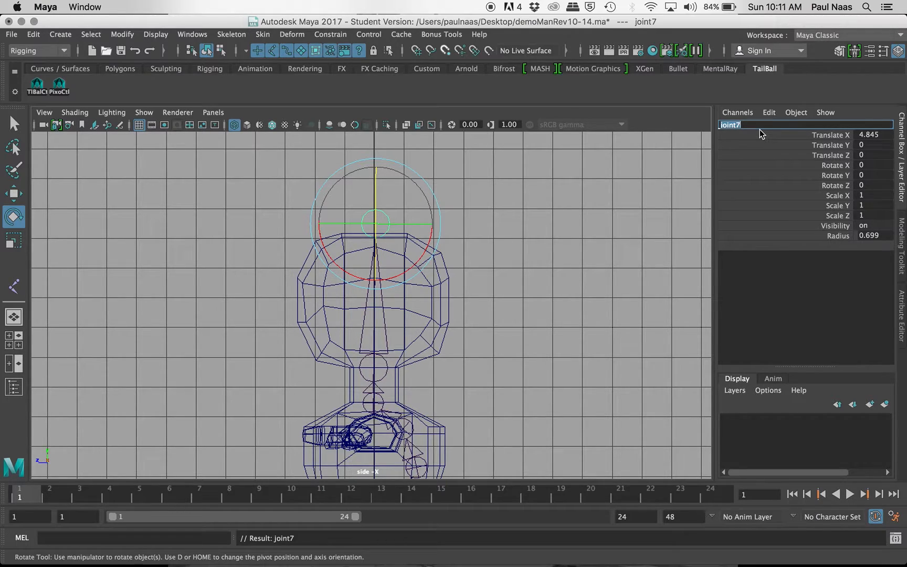
type("headEnd")
key("Return")
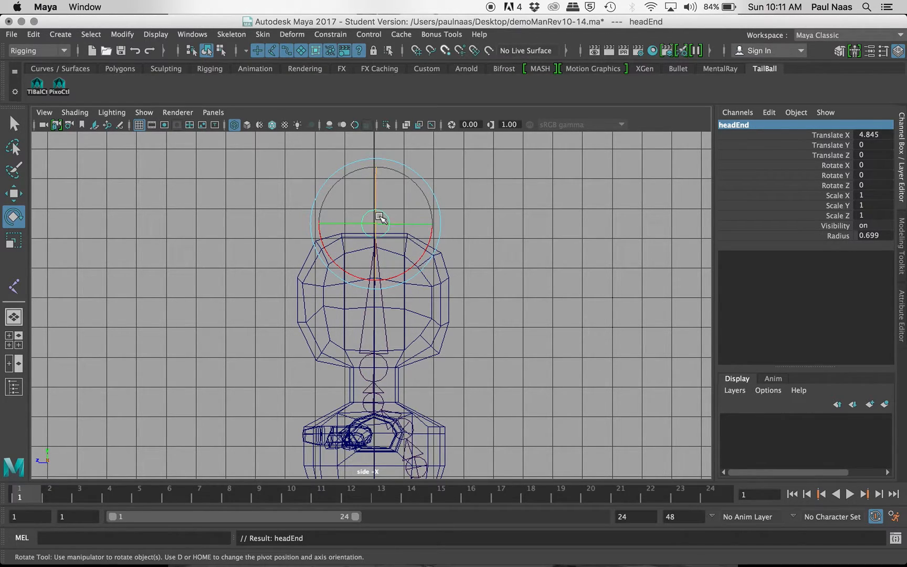
left_click(248, 237)
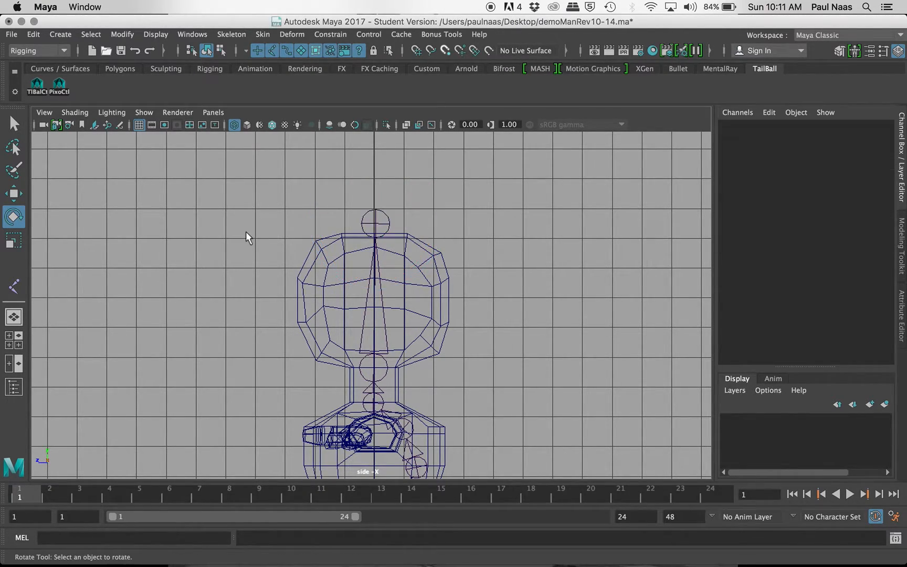
left_click(377, 219)
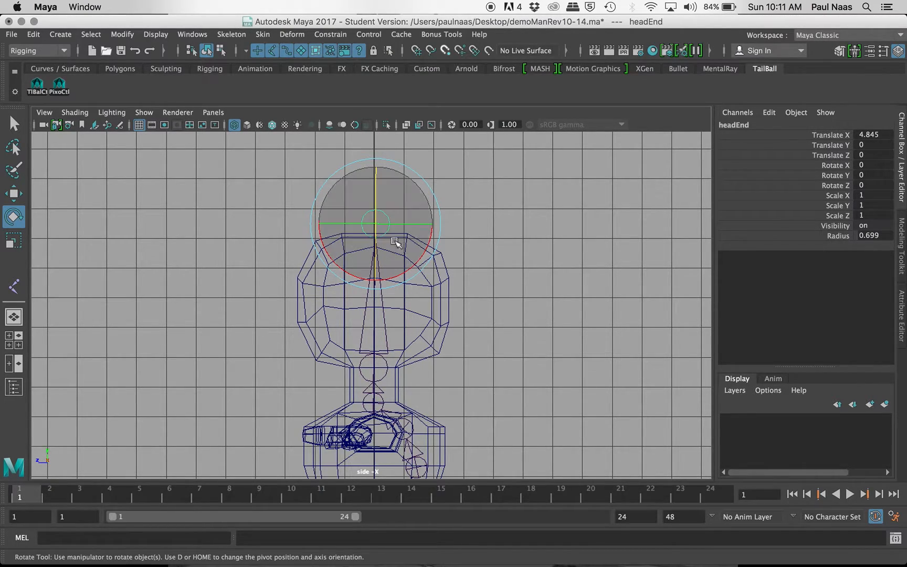
- With the Joint tool, start a separate leg chain in the side view, placing joints at the hip, slightly forward knee and ankle
scroll(440, 370, "down", 2)
scroll(441, 370, "down", 1)
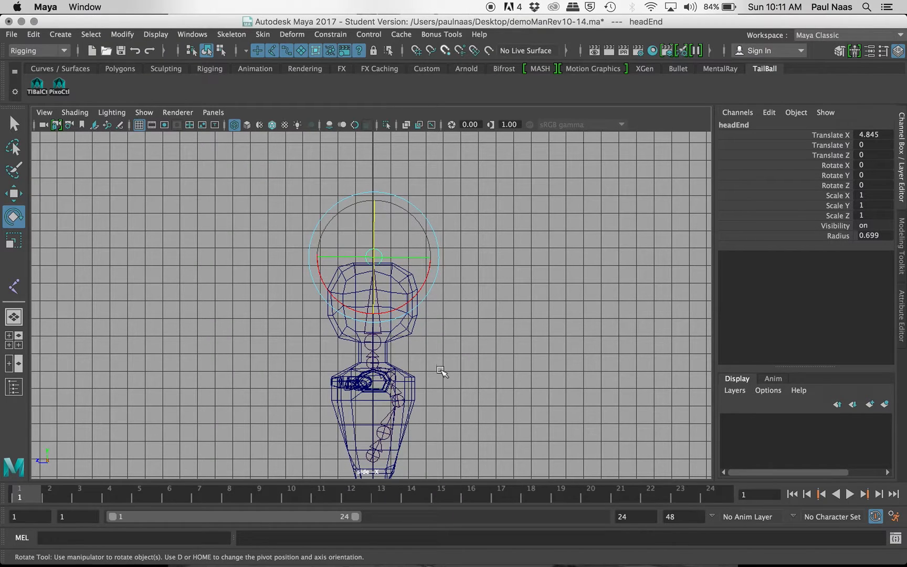
middle_click_drag(441, 371, 480, 216, "alt")
left_click(483, 223)
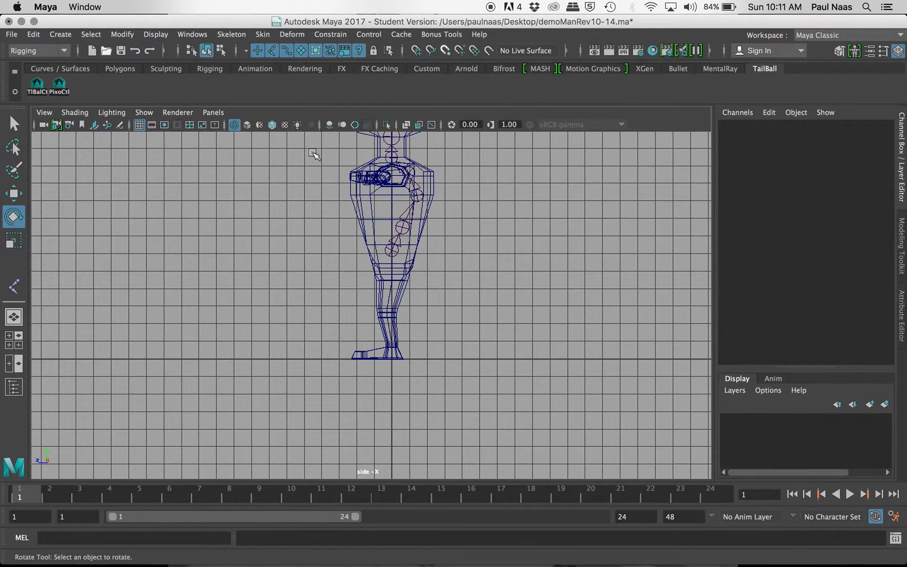
key("y")
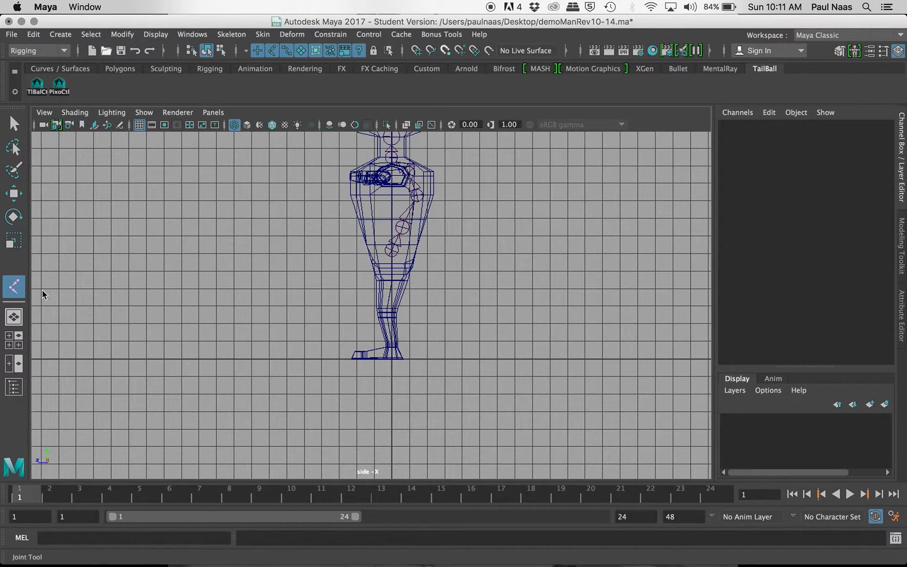
scroll(405, 283, "down", 1)
scroll(406, 284, "up", 5)
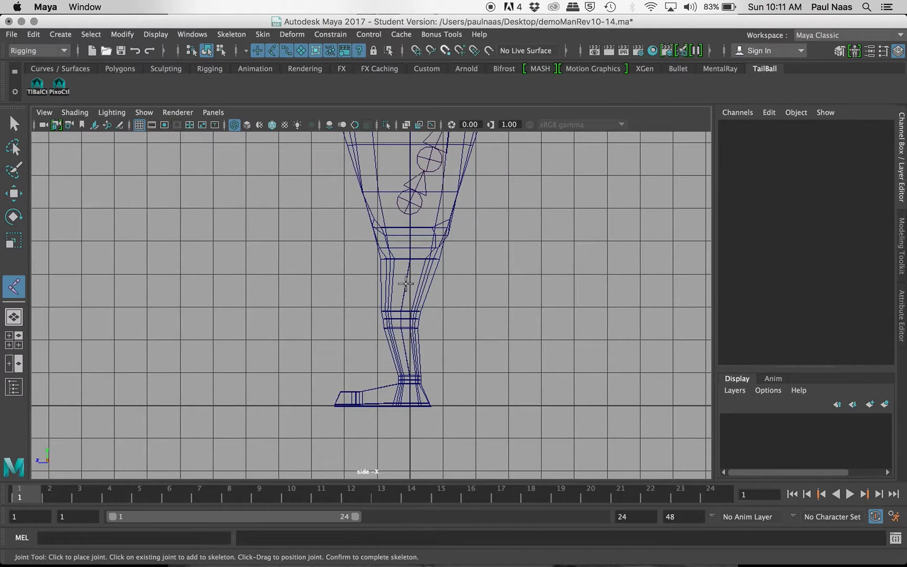
left_click(420, 222)
mouse_move(403, 324)
left_mouse_down()
mouse_move(387, 316)
mouse_move(404, 310)
mouse_move(407, 324)
mouse_move(460, 310)
mouse_move(370, 332)
mouse_move(401, 321)
left_mouse_up()
key("Return")
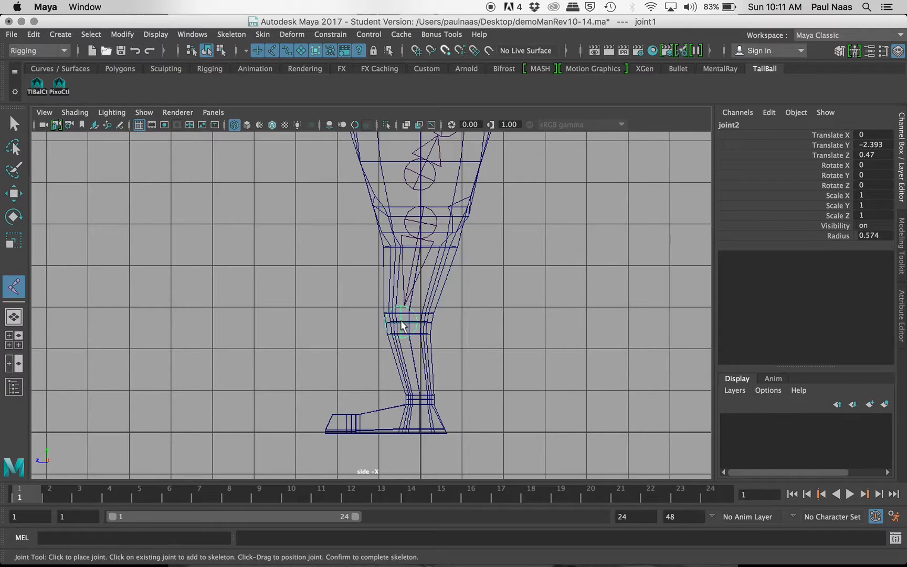
left_click_drag(421, 405, 419, 400)
key("Return")
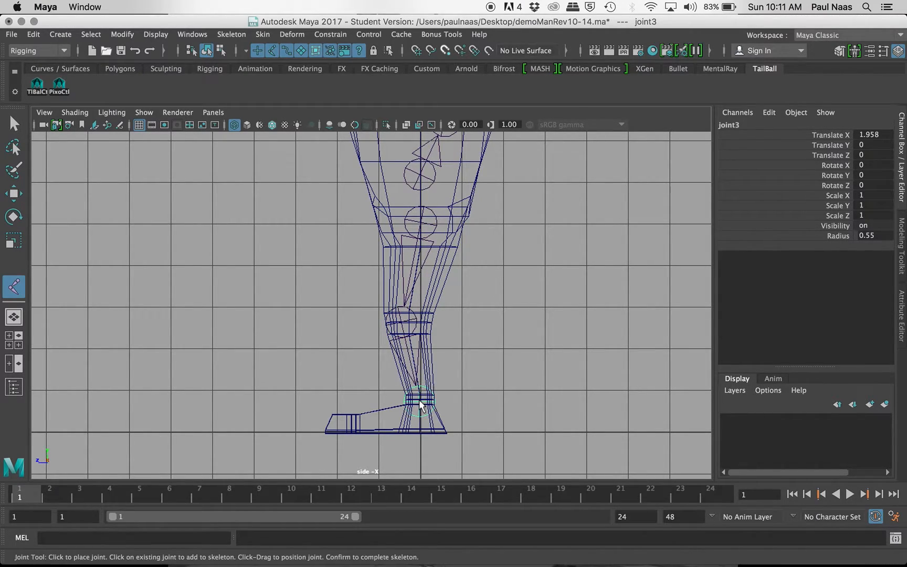
- Extend the leg chain with joints low in the foot below the ankle, at the ball and just past the toe tip, and complete the chain
left_click(397, 422)
mouse_move(397, 422)
left_mouse_down()
mouse_move(388, 419)
mouse_move(403, 422)
left_mouse_up()
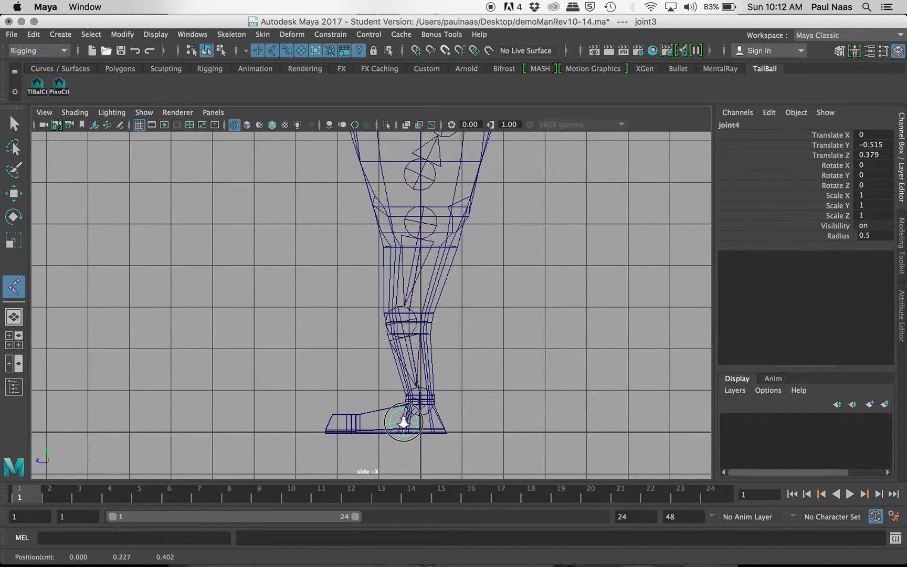
left_click_drag(348, 425, 311, 423)
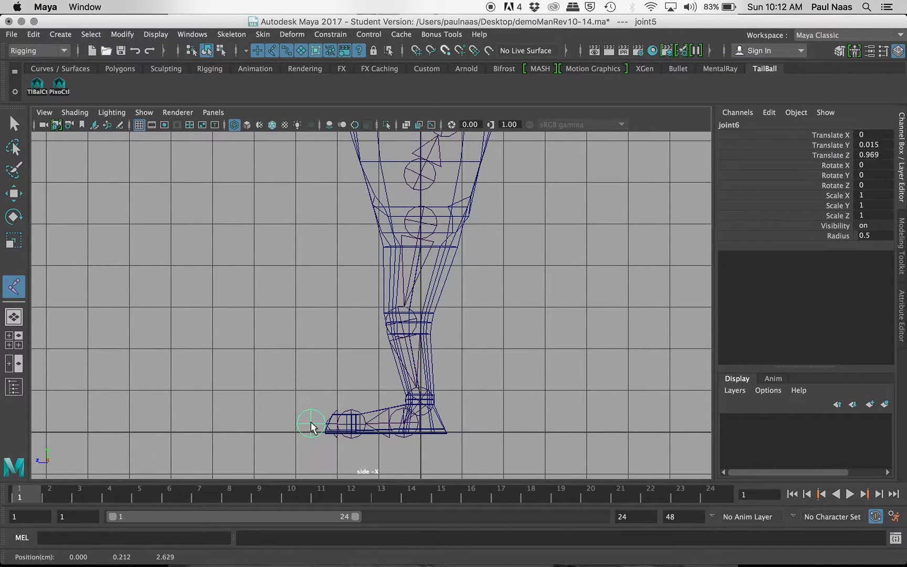
key("Return")
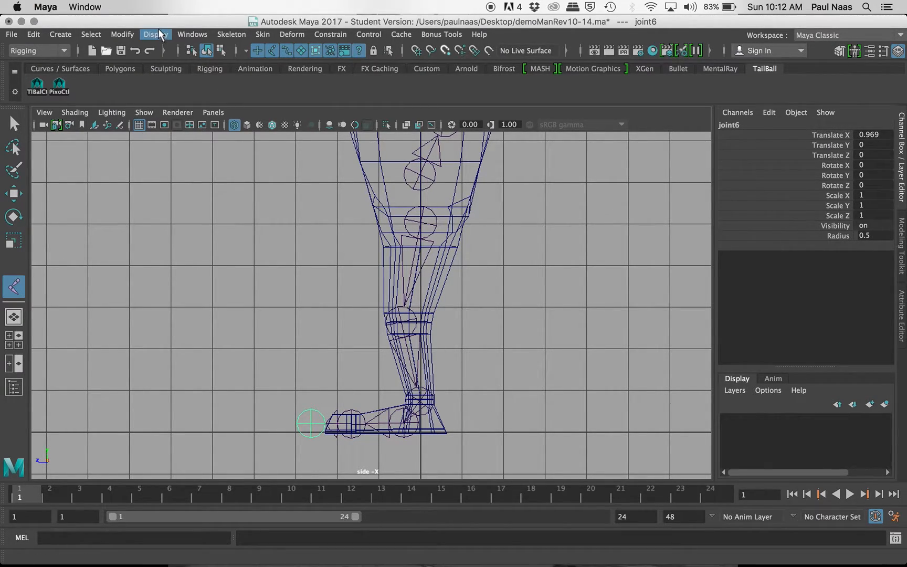
- Set the joint display scale to 0.73
left_click(159, 34)
mouse_move(281, 221)
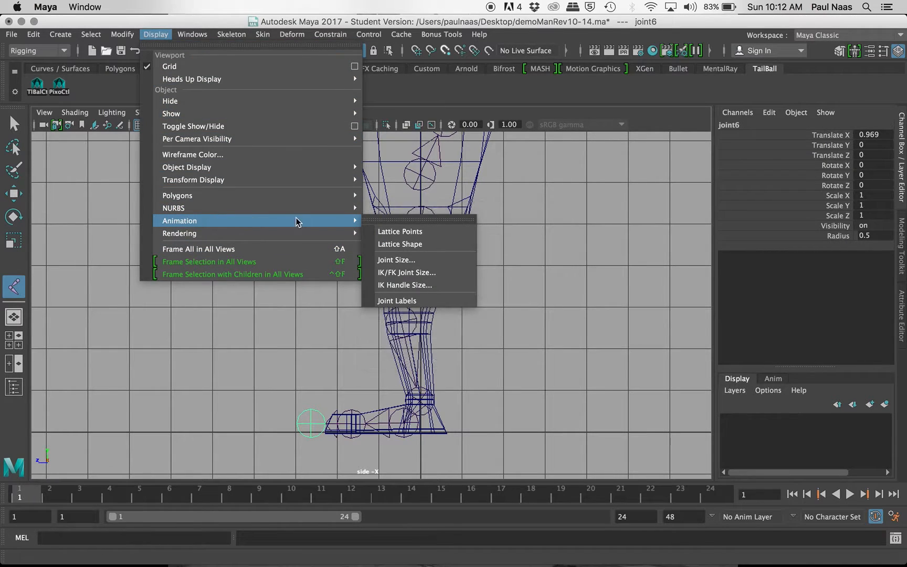
left_click(396, 259)
left_click_drag(374, 233, 367, 235)
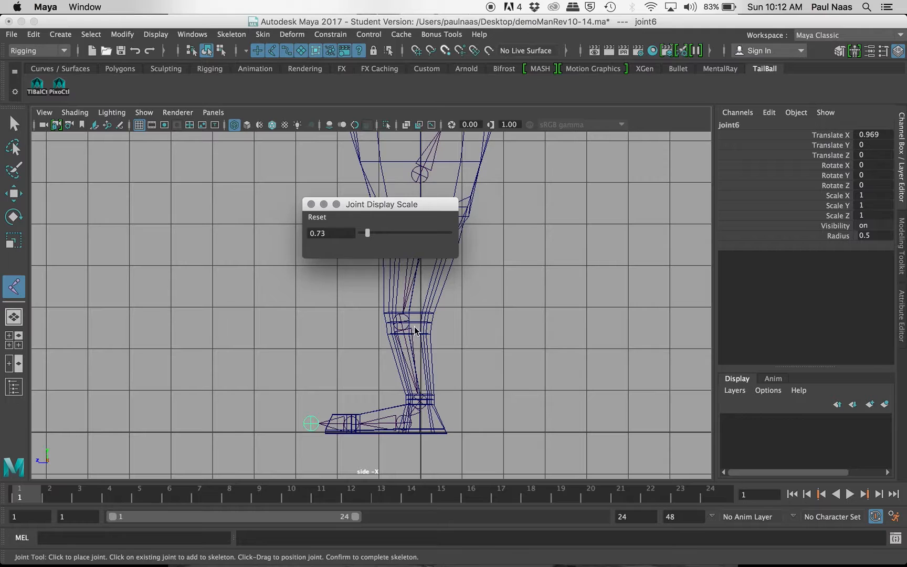
left_click(311, 204)
- Rename the top joint of the leg chain as hipLt
key("Return")
key("e")
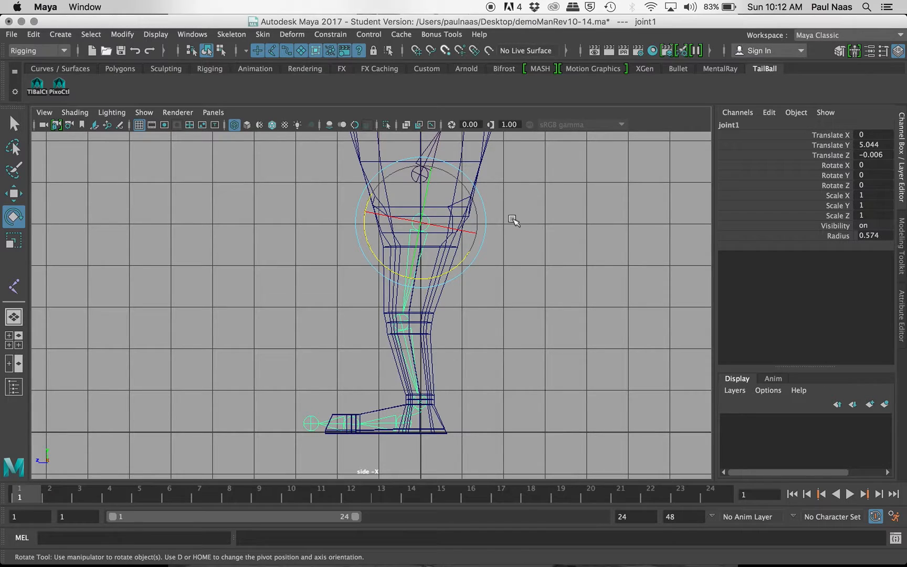
double_click(748, 126)
type("hipo")
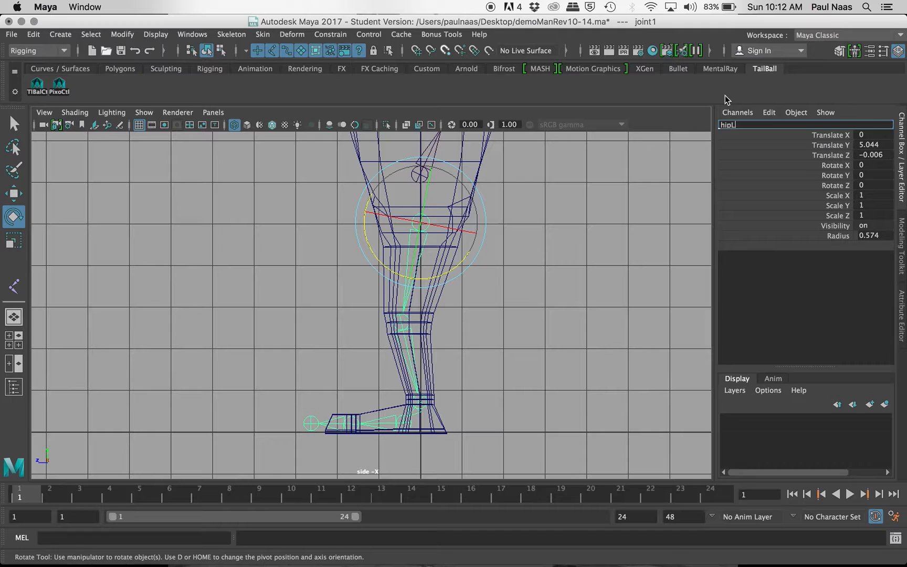
type("t")
key("Return")
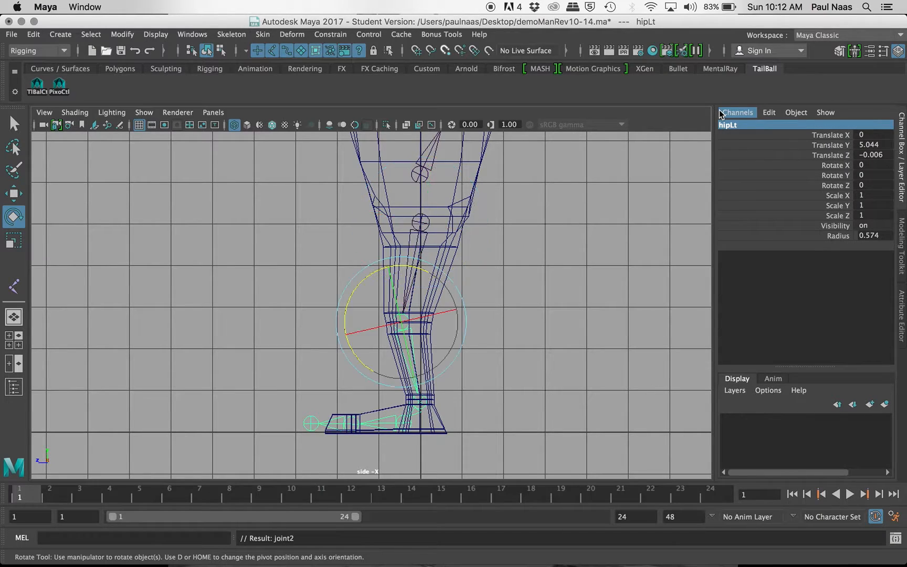
- Rename the knee joint of the leg chain as kneeLt
key("Down")
left_click(746, 126)
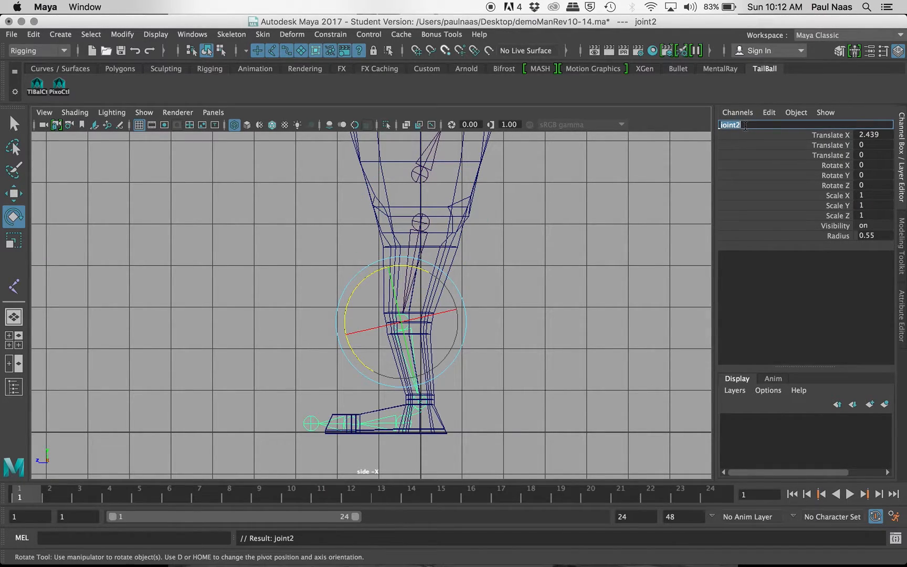
type("kneeLt")
key("Return")
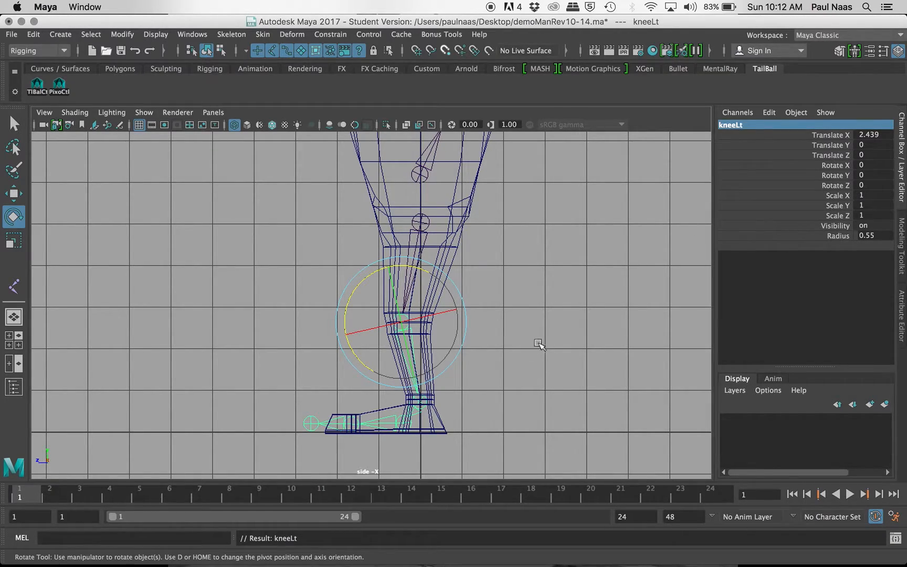
- Rename the ankle joint of the leg chain as ankleLt
left_click(429, 401)
left_click(721, 124)
type("ank")
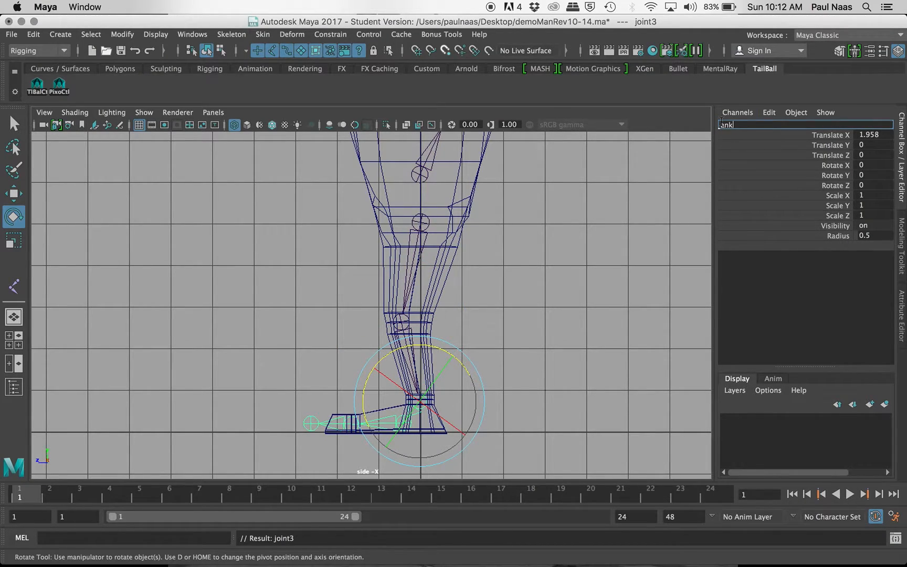
type("leLt")
key("Return")
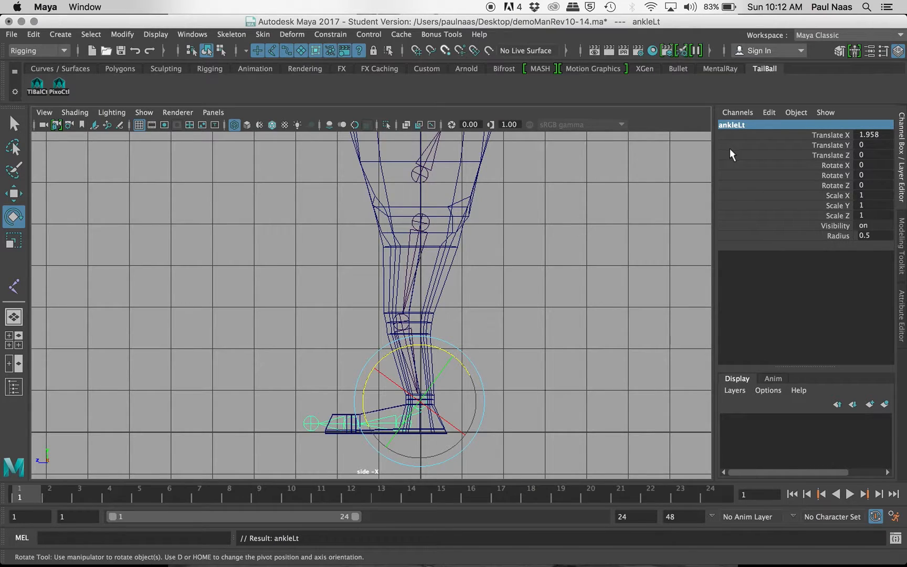
- Rename the joint low in the foot just below the ankle as toeLt
key("Down")
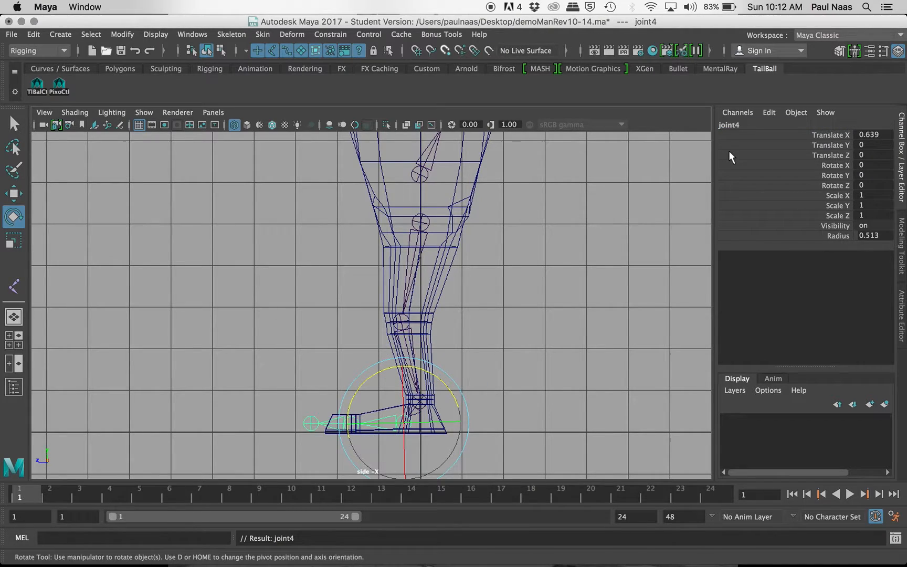
double_click(745, 124)
type("toe")
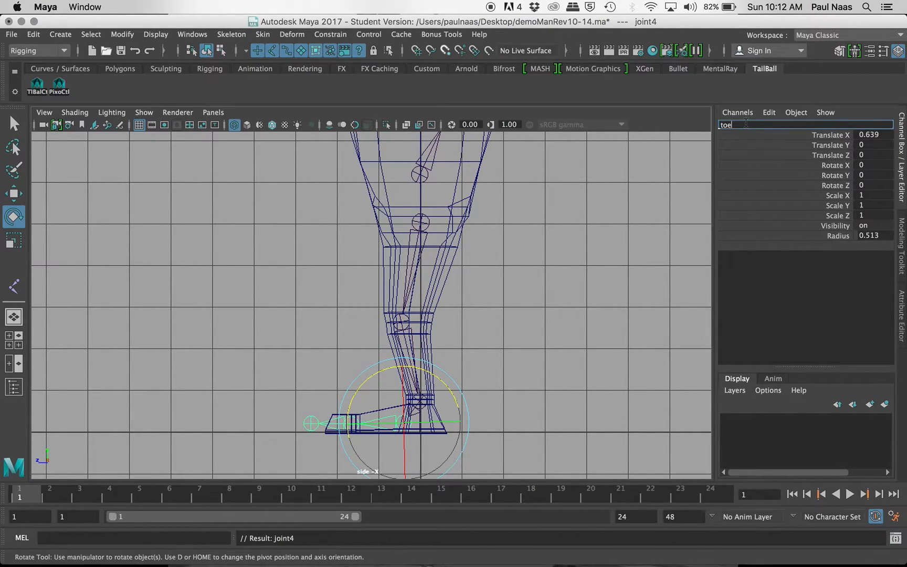
type("Lt")
key("Return")
key("Down")
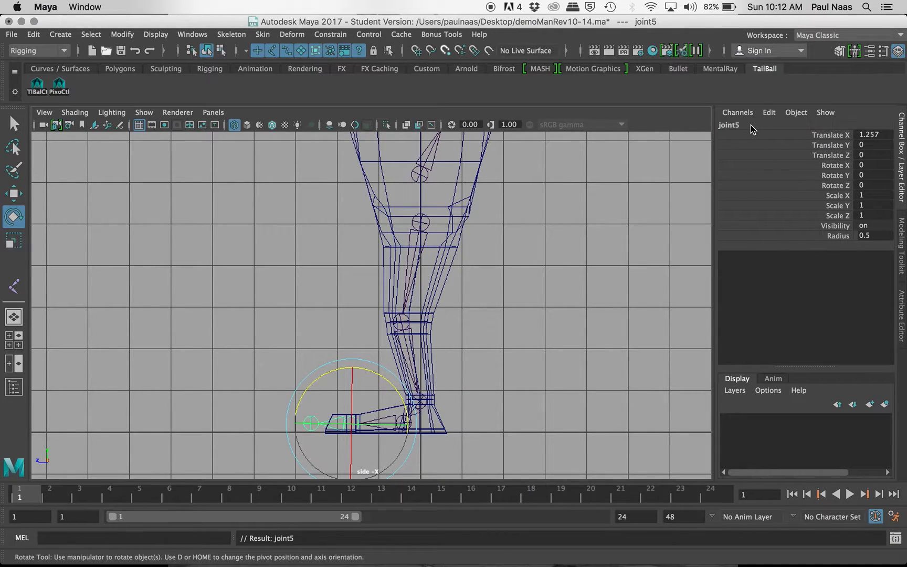
- Return to the joint just below the ankle and rename it as footLt
key("Up")
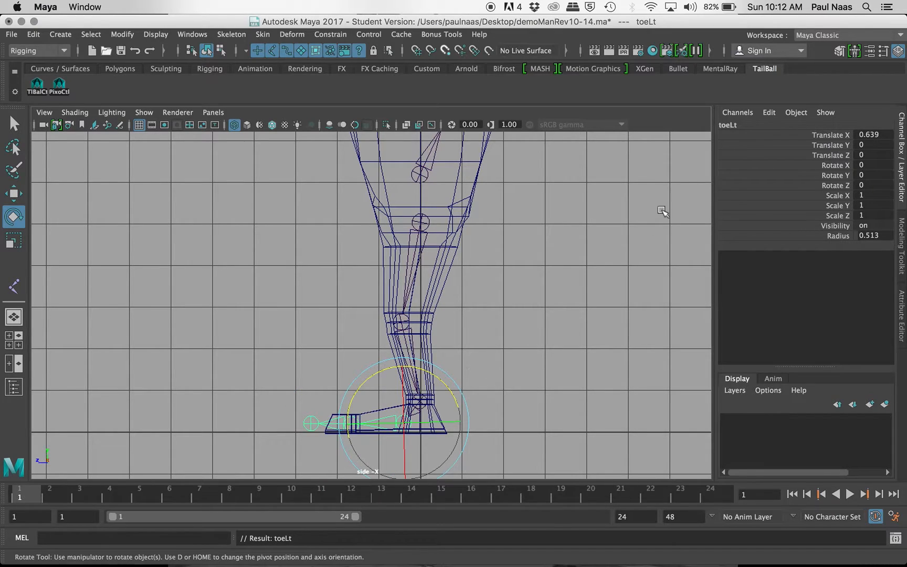
double_click(739, 124)
type("footLt")
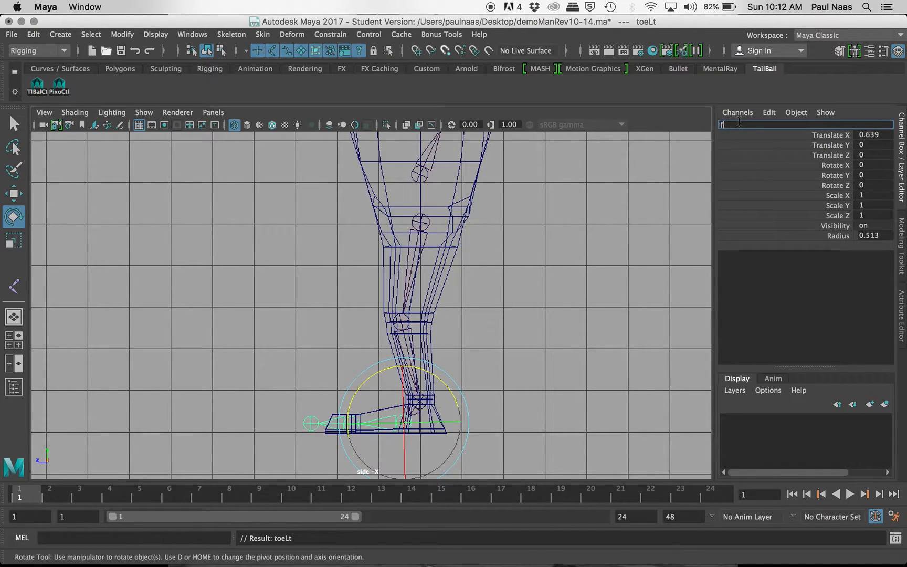
key("Return")
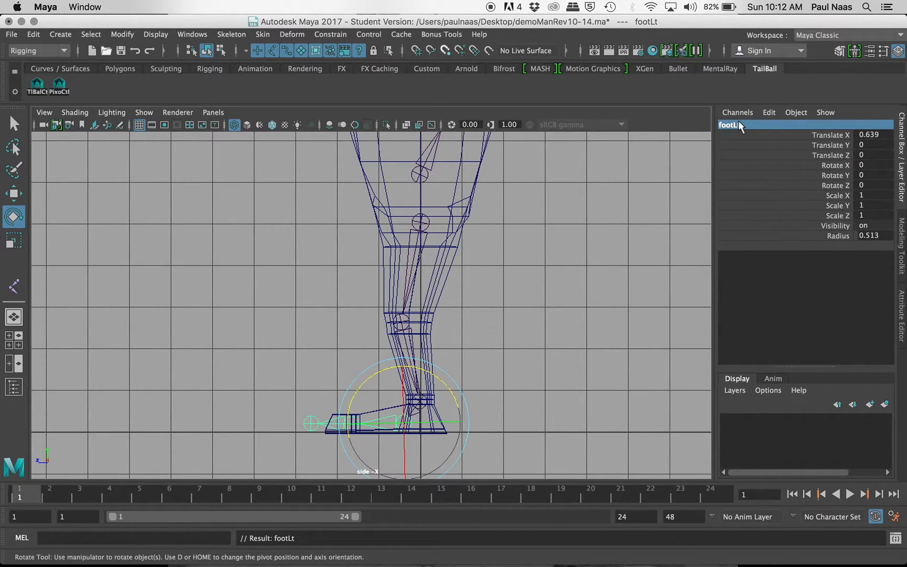
- Rename the joint at the ball of the foot as toeLt
key("Down")
double_click(740, 124)
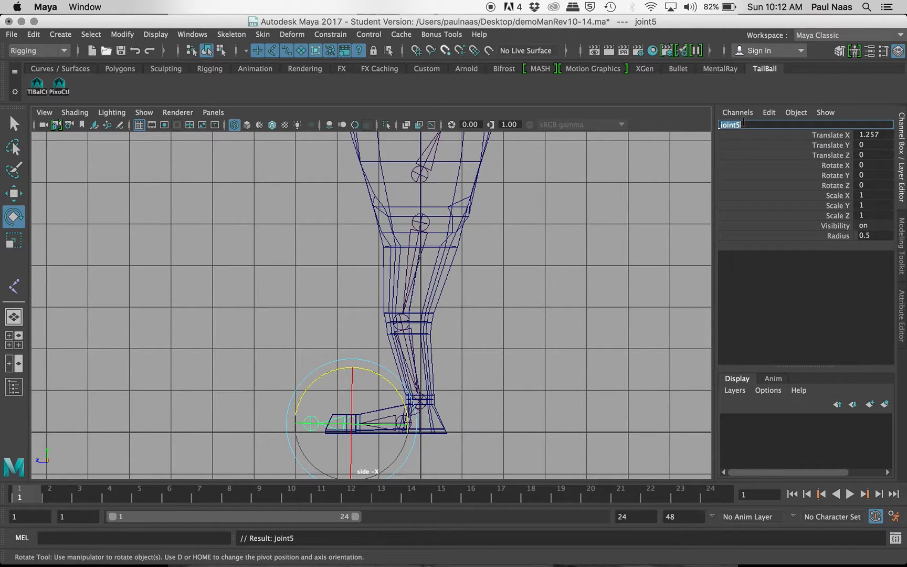
type("toe")
type("Lt")
key("Return")
- Rename the last joint, past the toe tip, as toeEndLt
key("Down")
double_click(745, 125)
type("toeEn")
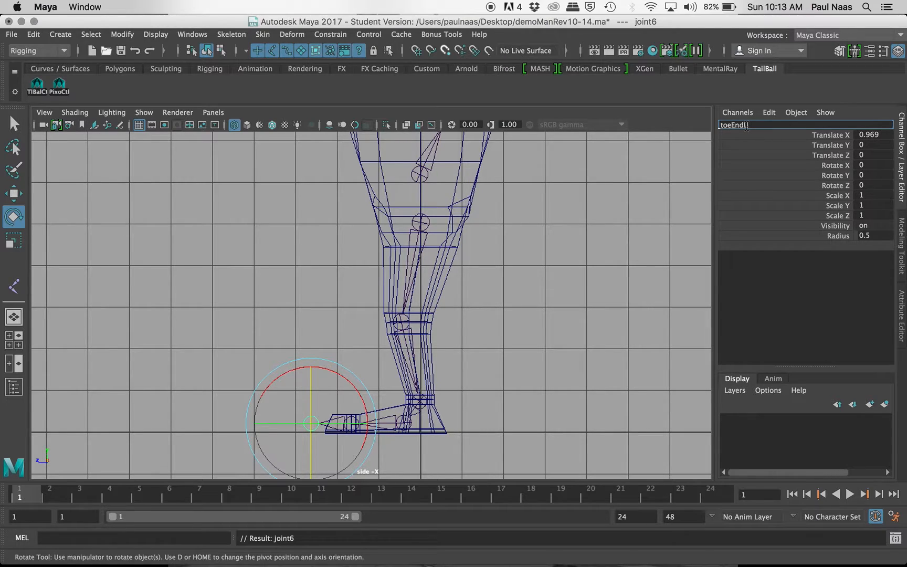
type("t")
key("Return")
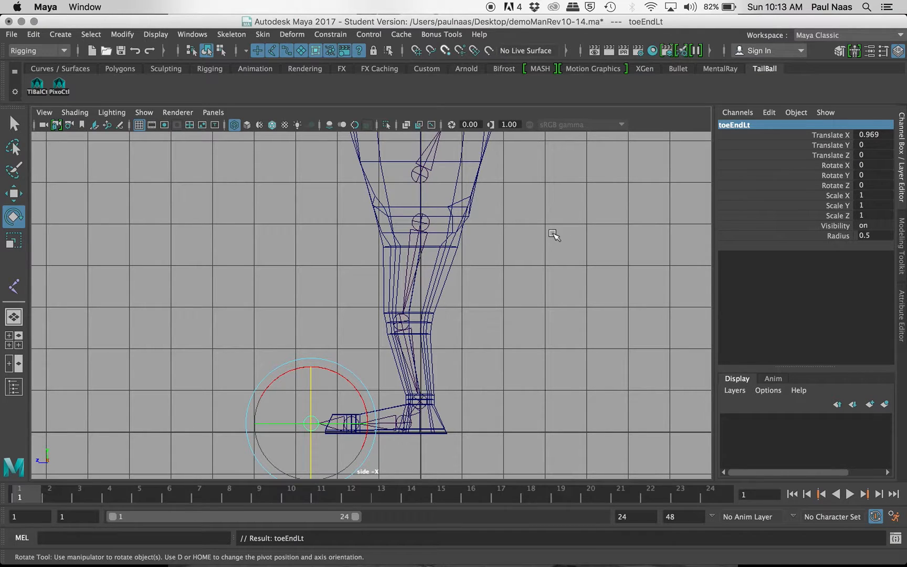
- In the front view, move the whole leg chain from hipLt sideways along X into the character's left leg, to about 1.348
key("space")
key("space")
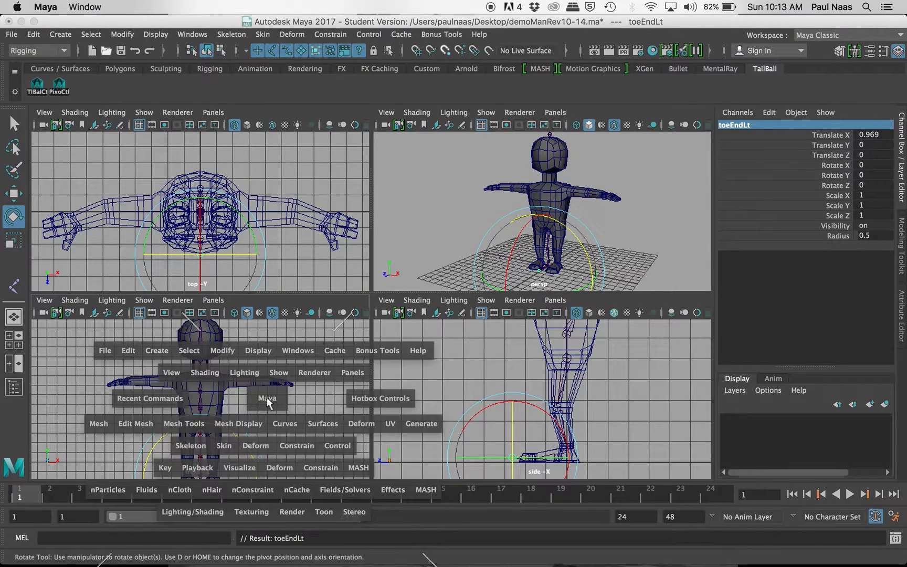
scroll(362, 429, "down", 3)
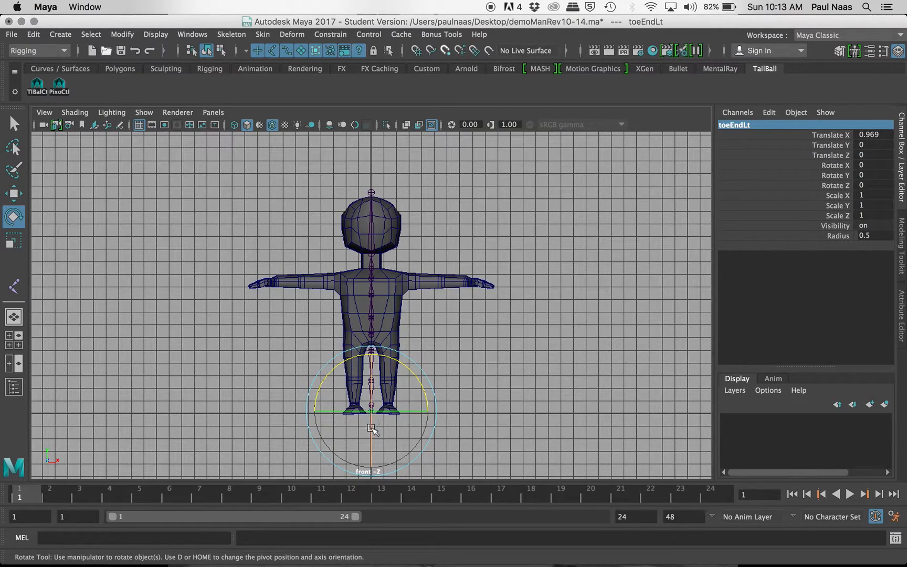
scroll(373, 371, "up", 3)
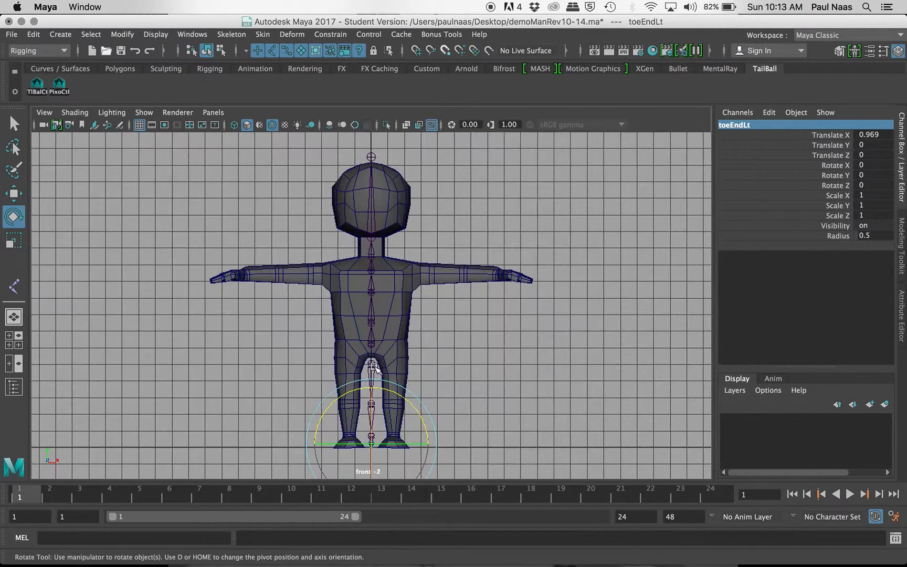
scroll(373, 368, "down", 3)
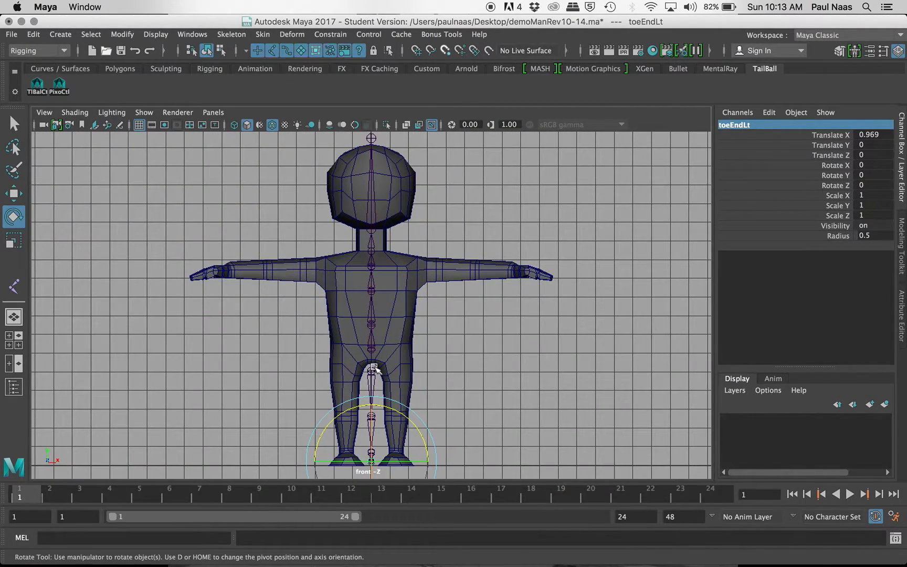
key("space")
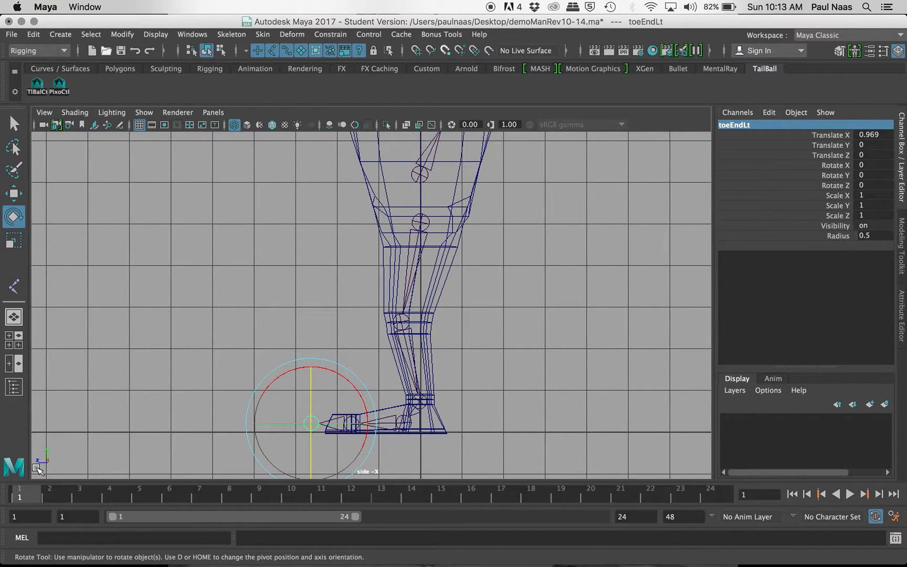
key("space")
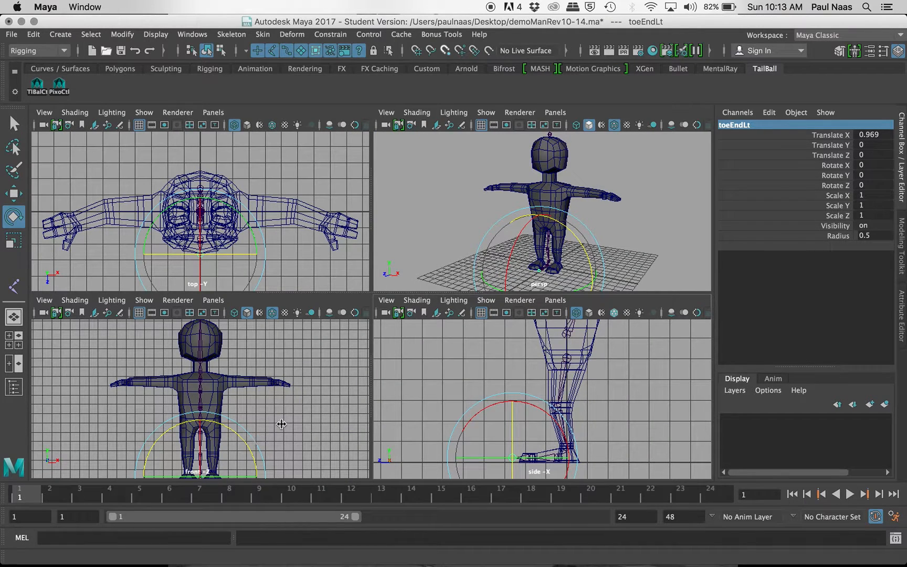
key("space")
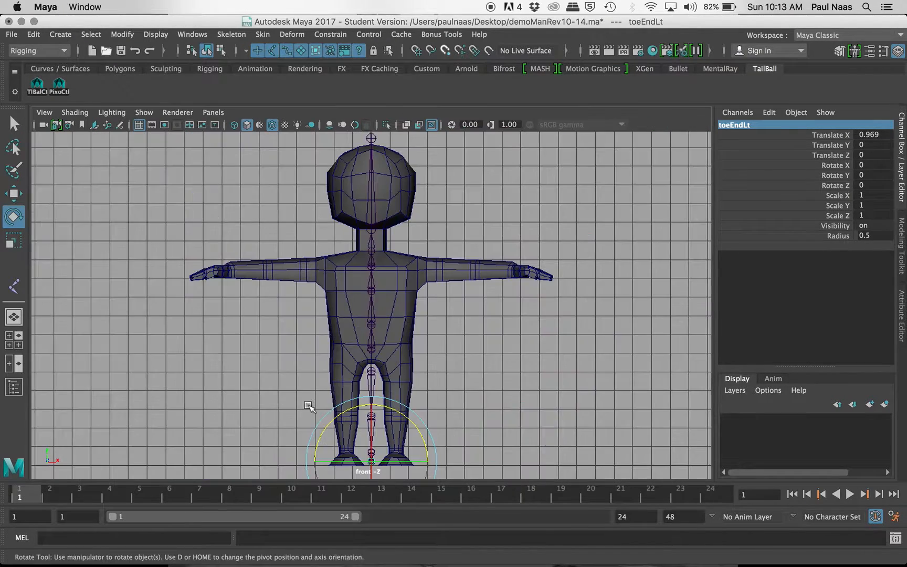
left_click(372, 371)
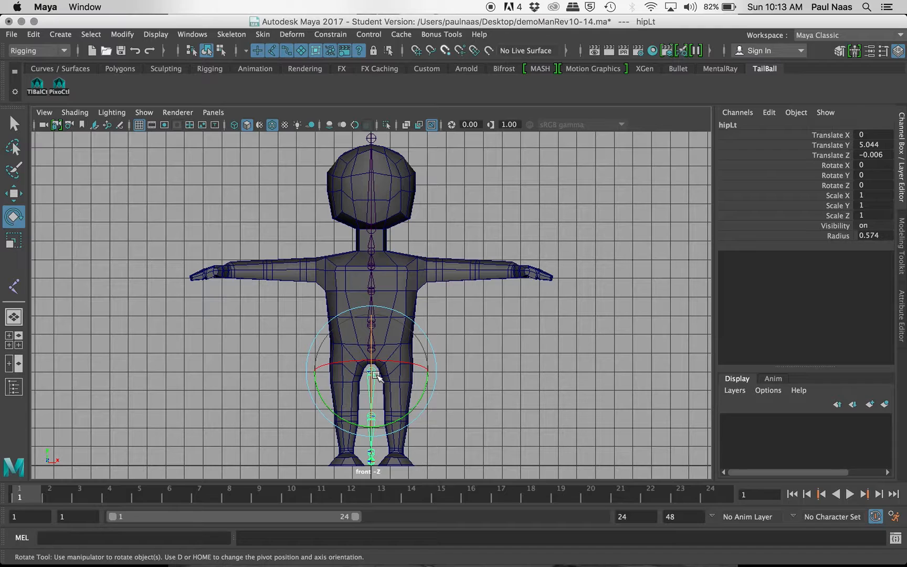
key("w")
left_click_drag(436, 373, 461, 372)
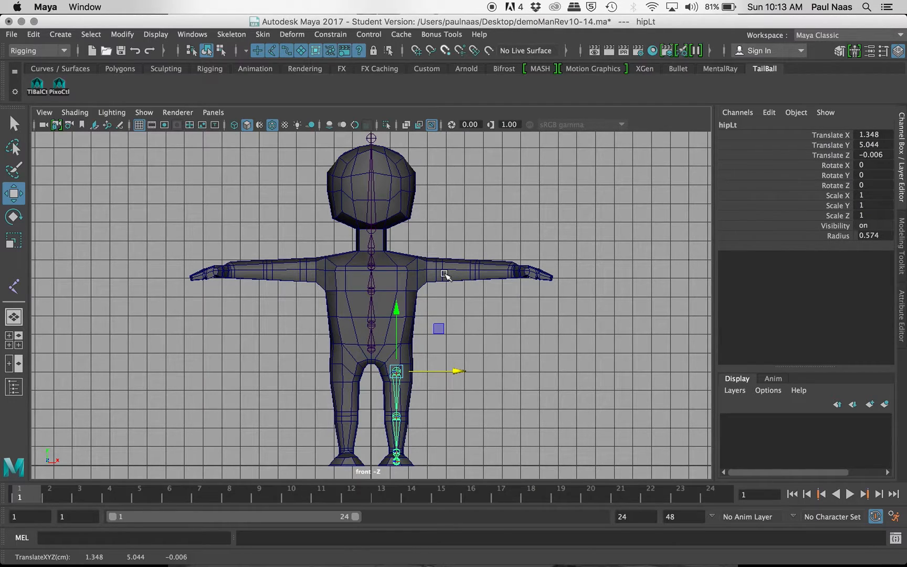
- In the top view, start a separate left arm chain with the Joint tool, placing joints at the collarbone, shoulder, elbow and wrist
key("space")
key("space")
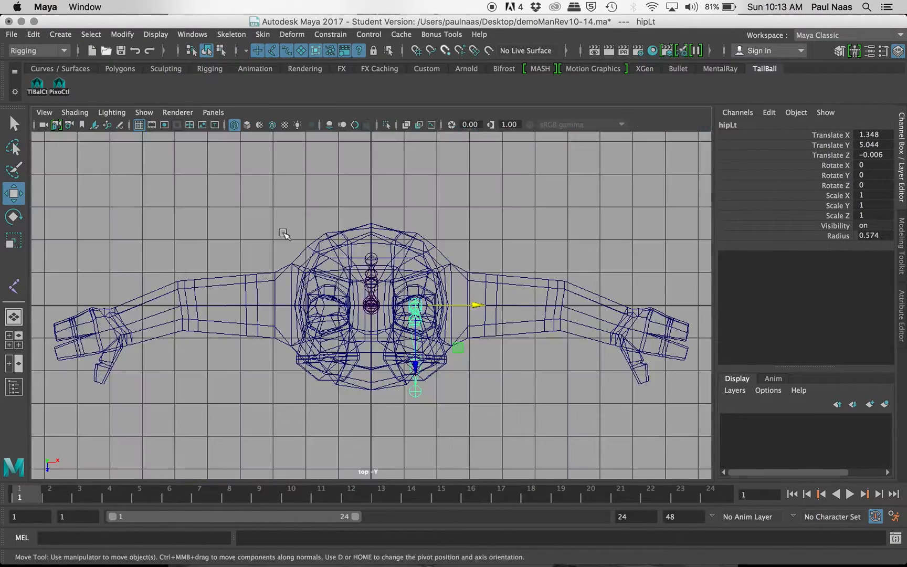
left_click(523, 209)
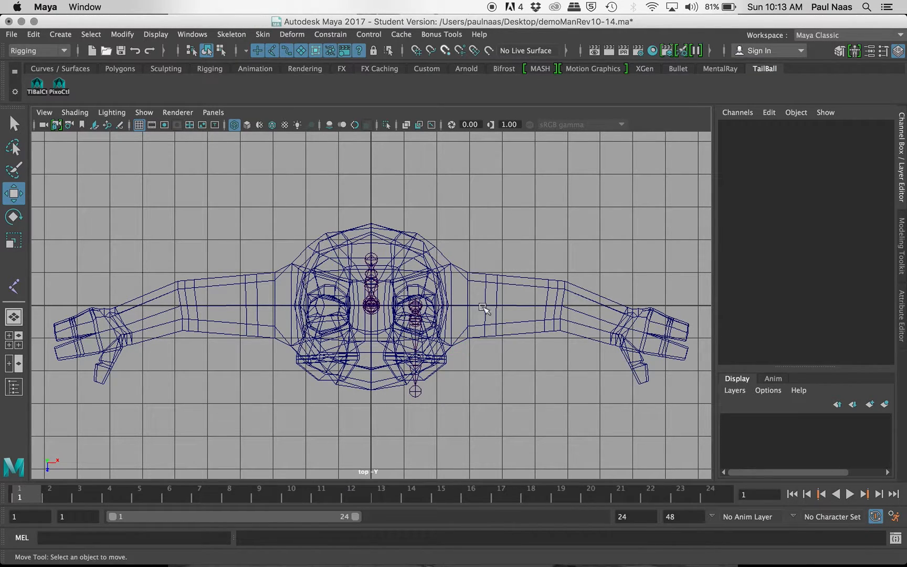
key("j")
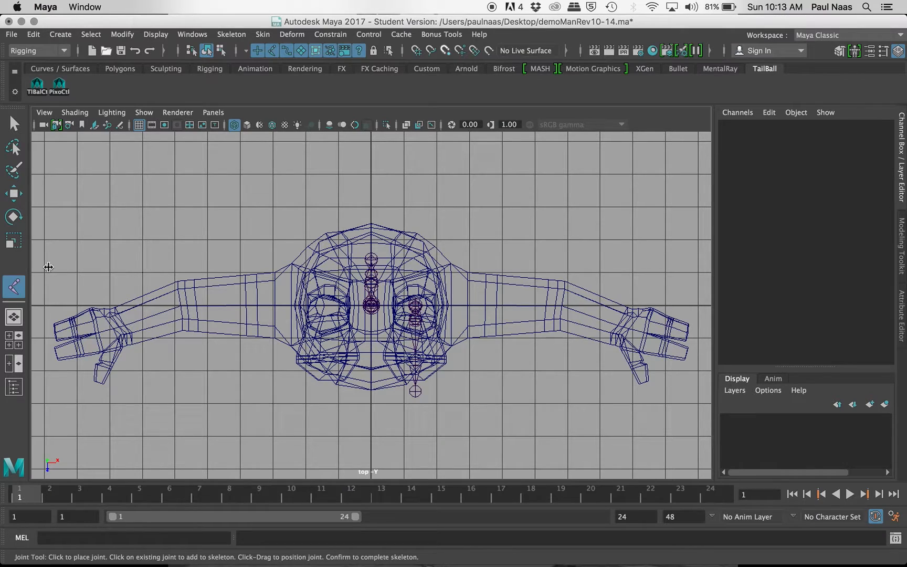
left_click_drag(406, 271, 410, 277)
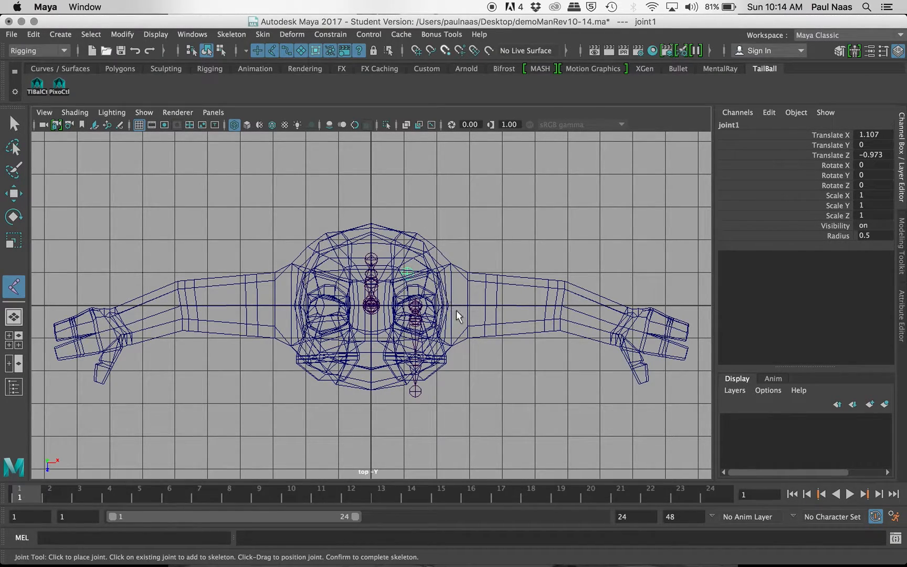
left_click_drag(447, 307, 451, 305)
left_click_drag(554, 307, 555, 309)
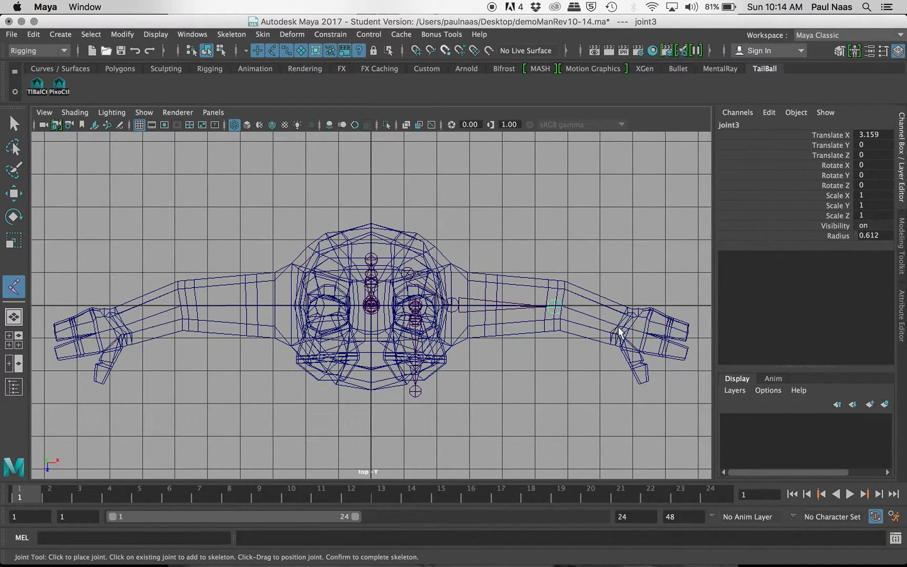
left_click_drag(626, 330, 625, 326)
- Extend the arm chain from the wrist into the finger nearest the thumb, placing joints at its base, middle and just past its tip
right_click_drag(531, 306, 683, 334, "alt")
middle_click_drag(683, 334, 301, 281, "alt")
right_click_drag(302, 281, 640, 359, "alt")
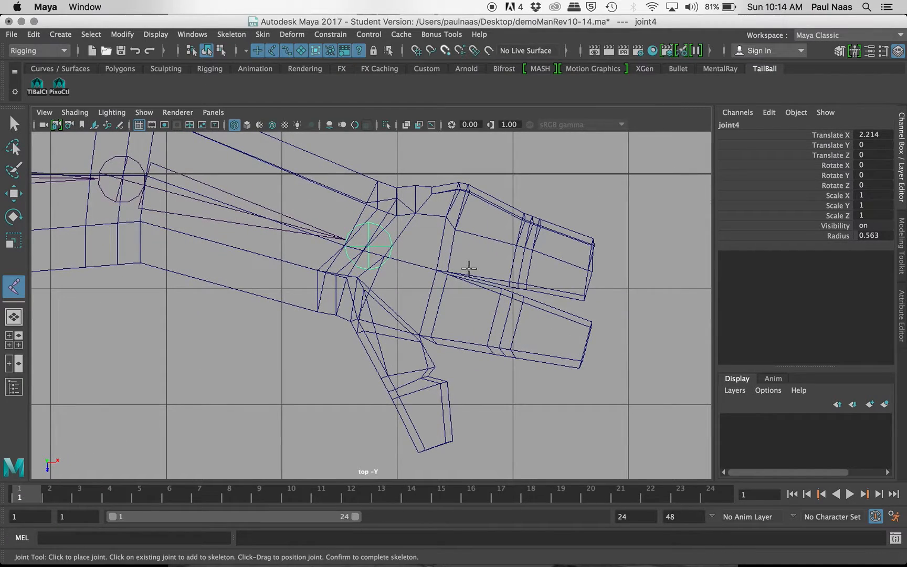
middle_click_drag(468, 270, 470, 290, "alt")
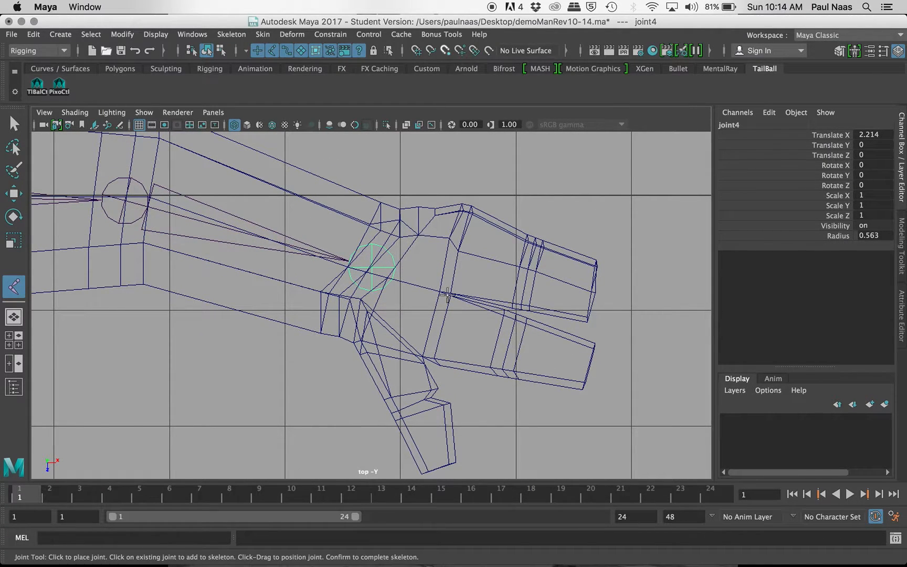
left_click(438, 320)
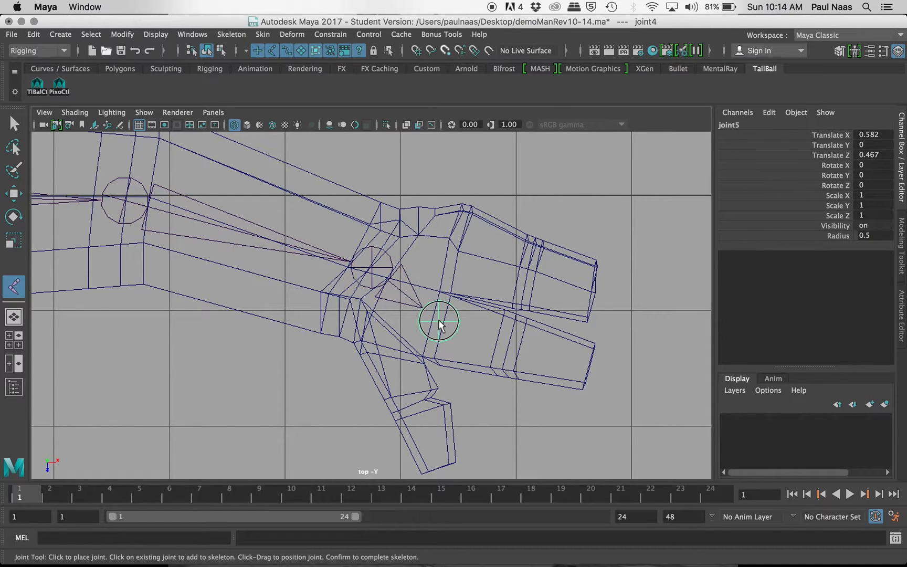
left_click(509, 343)
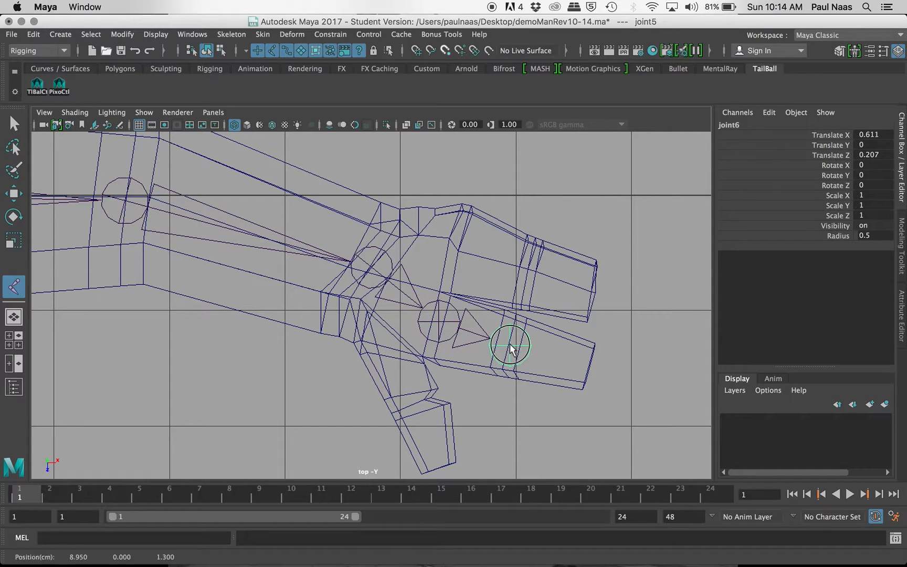
left_click_drag(598, 367, 609, 371)
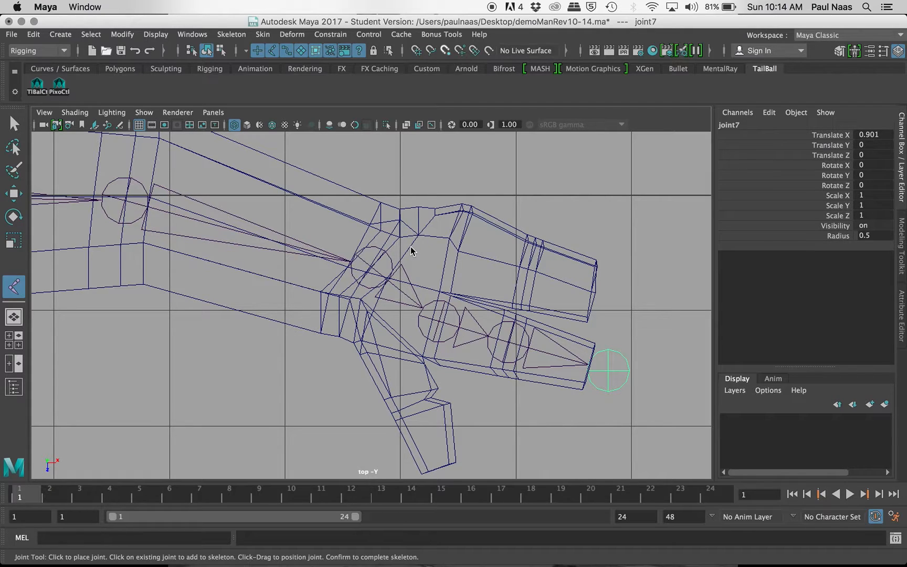
- Branch a second finger chain off the wrist joint, placing joints at the outer finger's base, middle and just past its tip
key("Up")
key("Up")
key("Up")
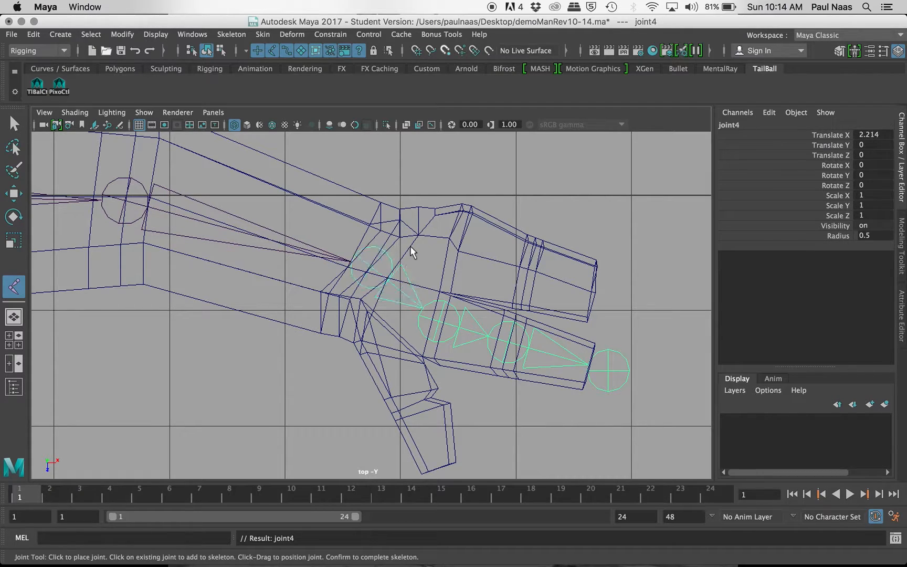
left_click(455, 244)
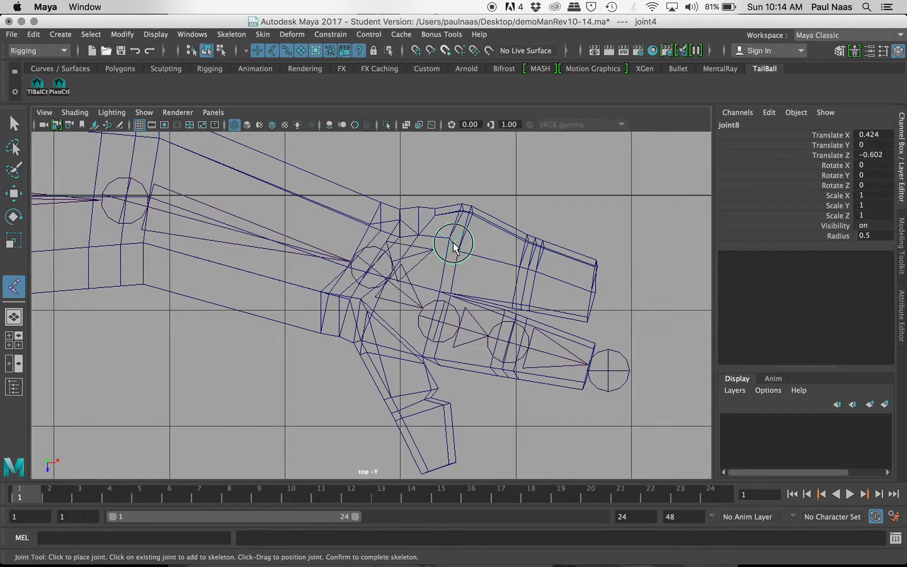
left_click(528, 270)
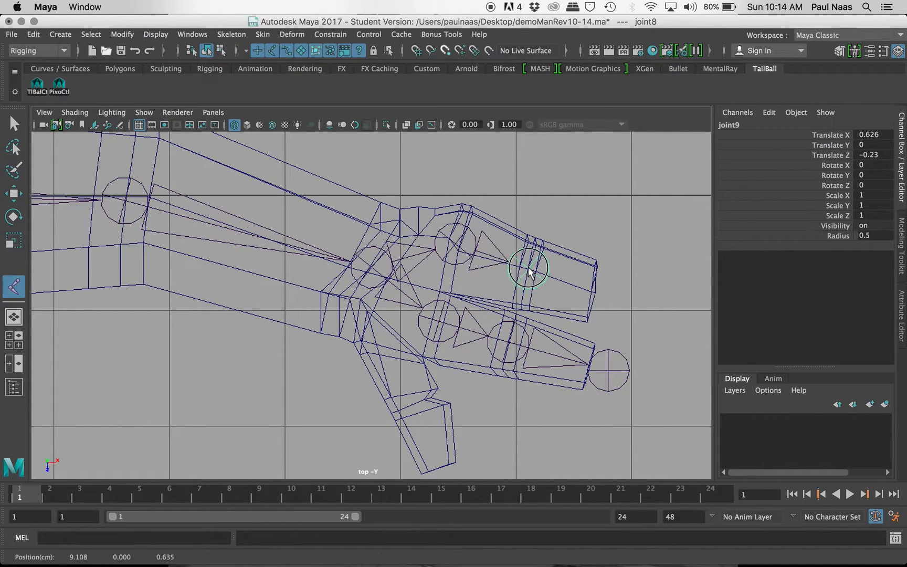
left_click(608, 291)
left_click_drag(608, 290, 611, 300)
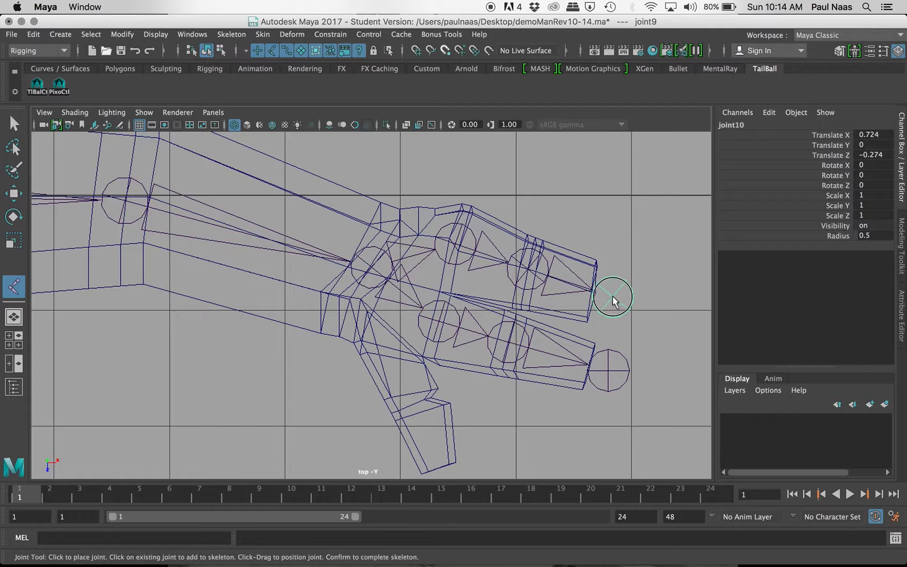
- Branch a thumb chain off the wrist joint, placing joints at the thumb's base, middle and just past its tip
key("Up")
key("Up")
key("Up")
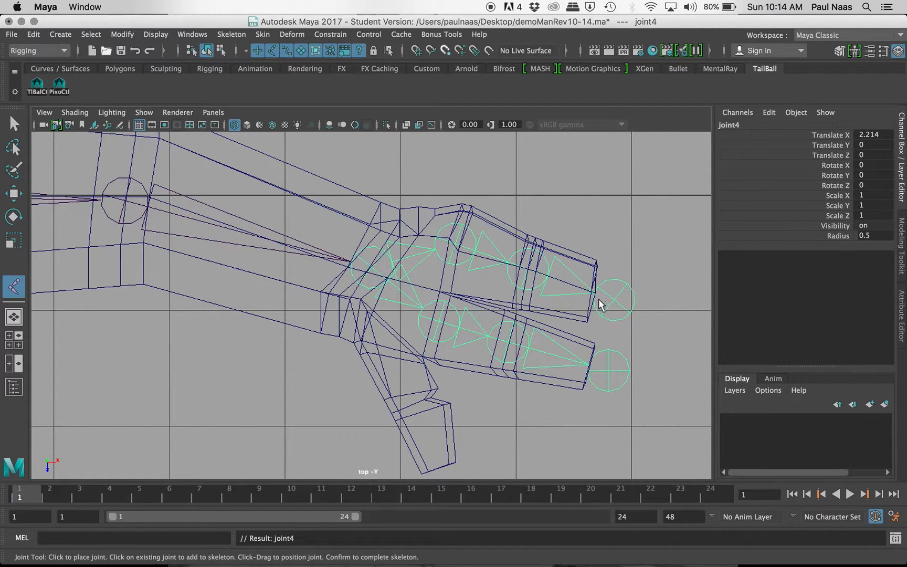
left_click_drag(385, 342, 386, 352)
left_click_drag(410, 406, 413, 405)
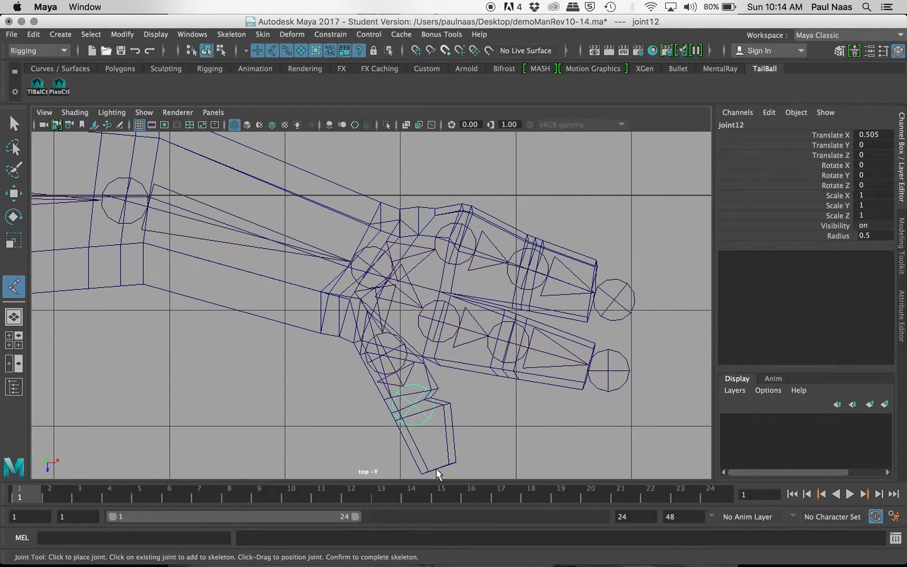
left_click_drag(445, 477, 449, 487)
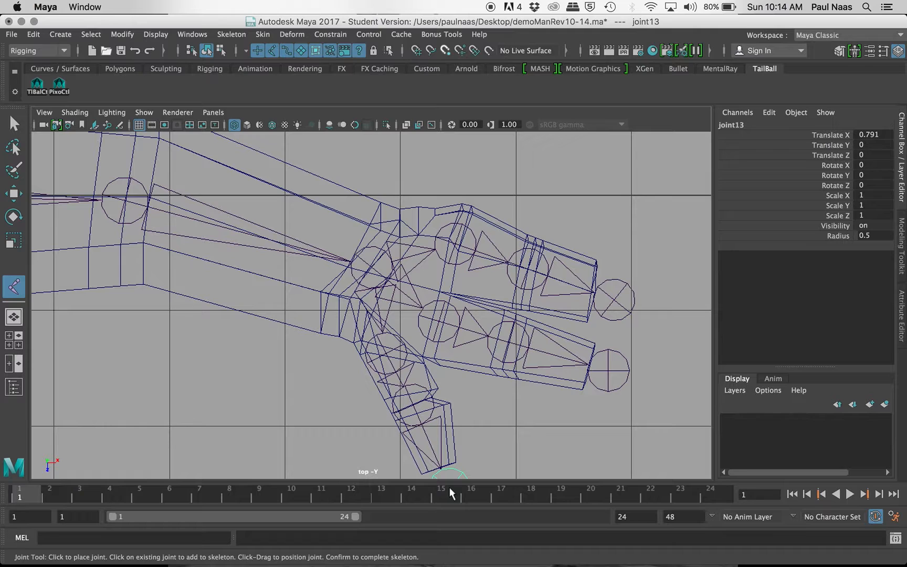
- In the front view, move the whole left arm chain up along Y into the character's arm, to about 10.465
key("w")
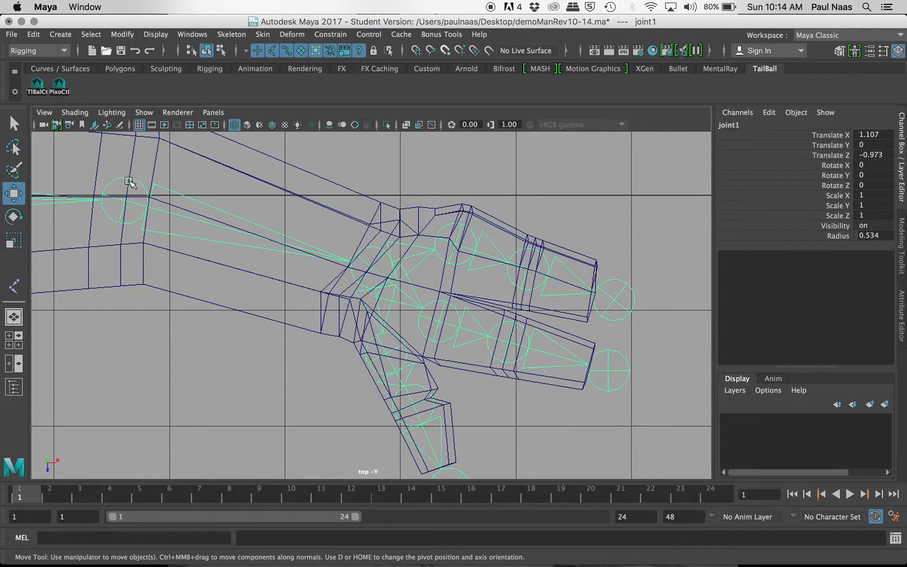
key("space")
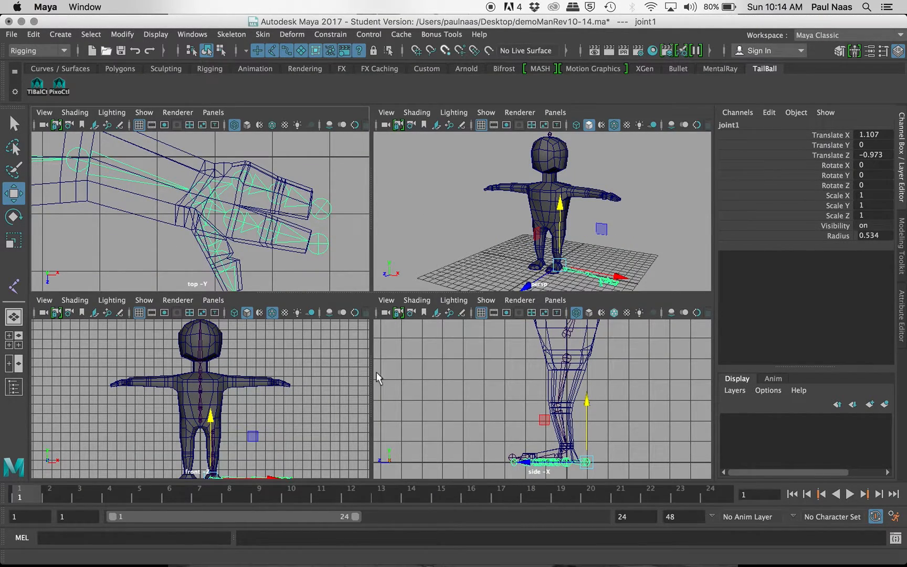
scroll(217, 477, "down", 5)
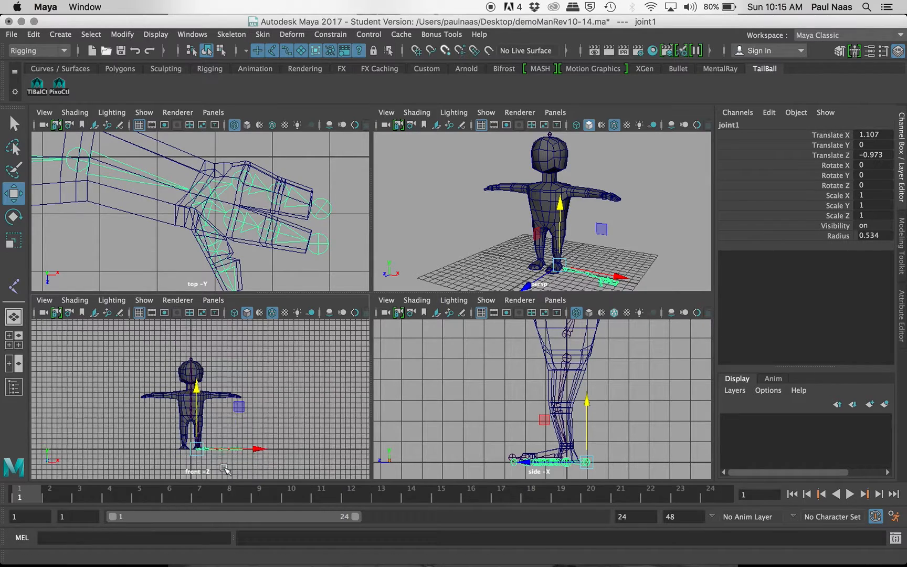
scroll(224, 469, "down", 2)
scroll(224, 468, "up", 3)
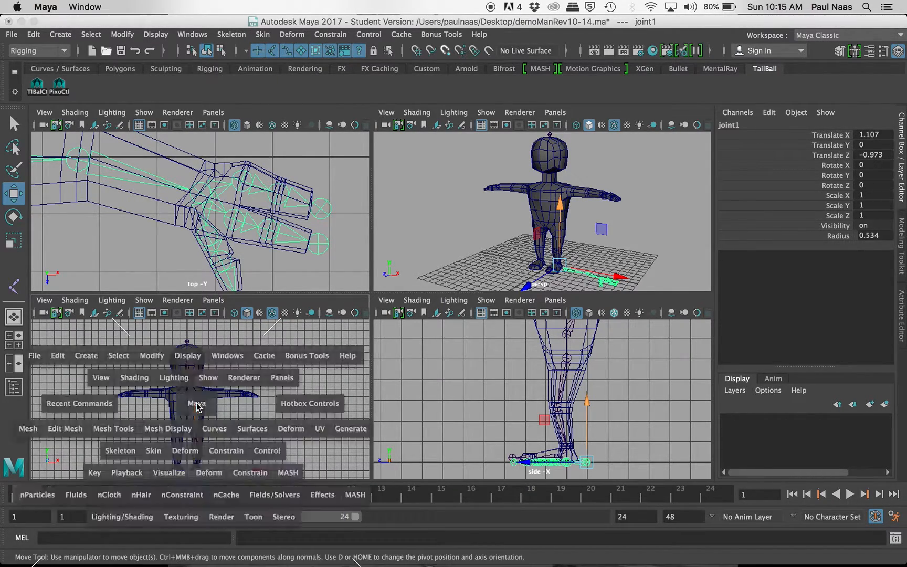
key("space")
left_click_drag(363, 391, 359, 236)
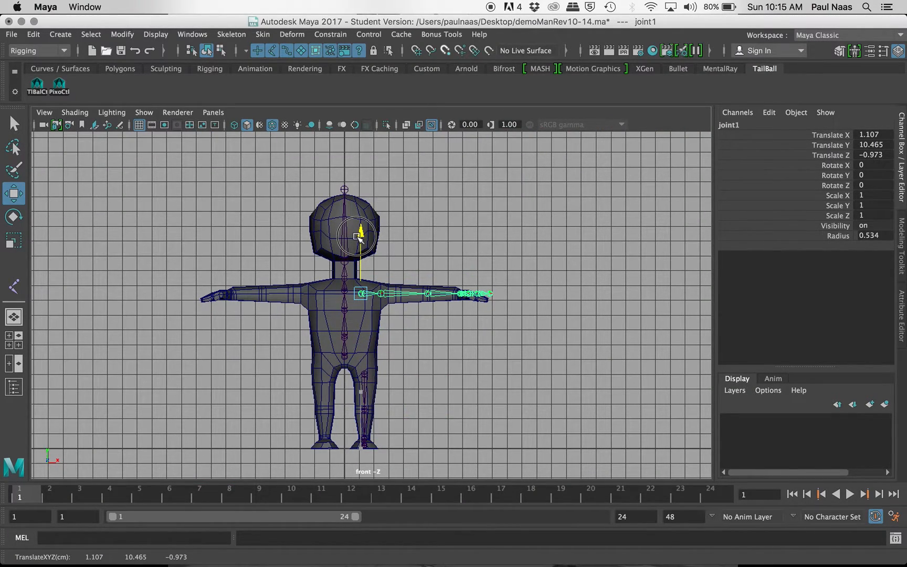
- Turn on X-ray joints in the perspective view so the skeleton shows through the shaded mesh
scroll(360, 246, "down", 4)
scroll(360, 245, "up", 7)
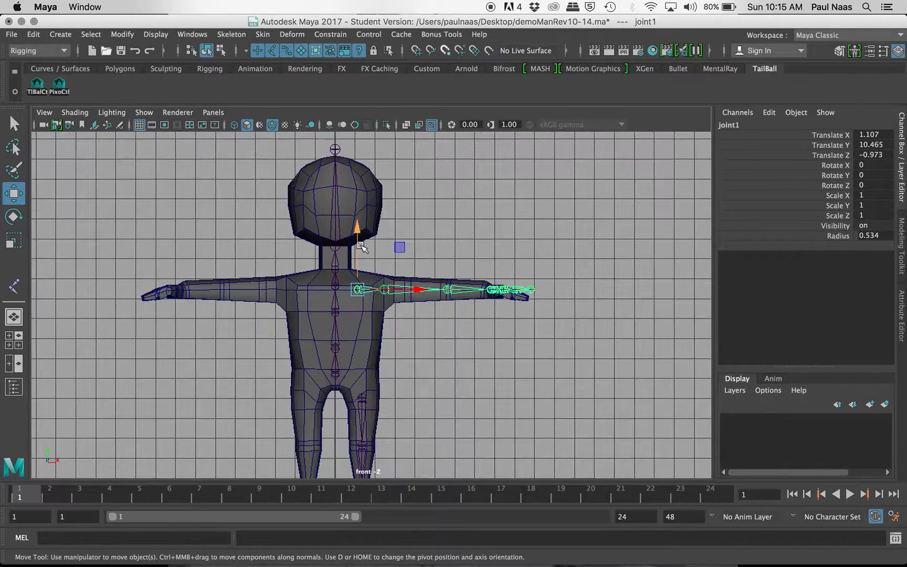
scroll(361, 247, "up", 3)
middle_click_drag(386, 277, 370, 234, "alt")
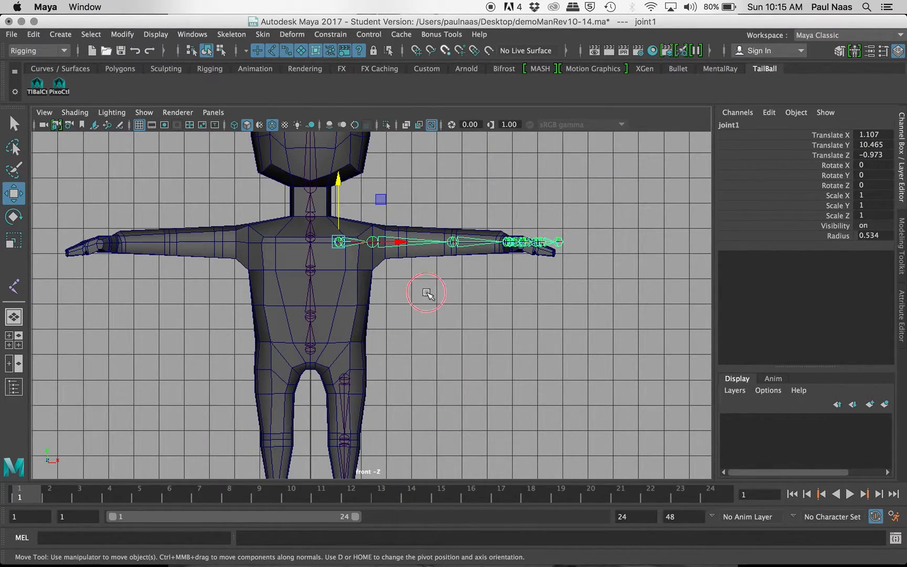
left_click_drag(425, 290, 425, 304, "alt")
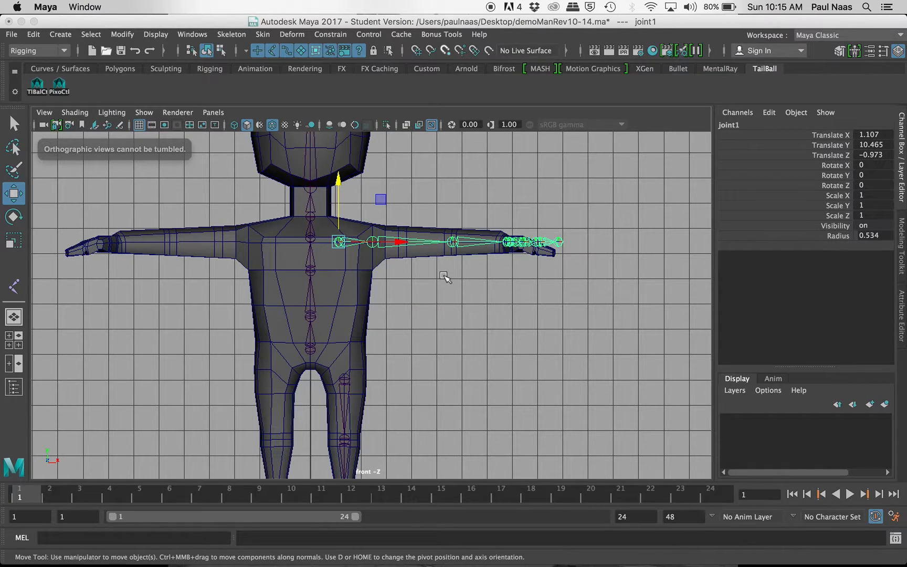
right_click_drag(523, 248, 546, 217, "alt")
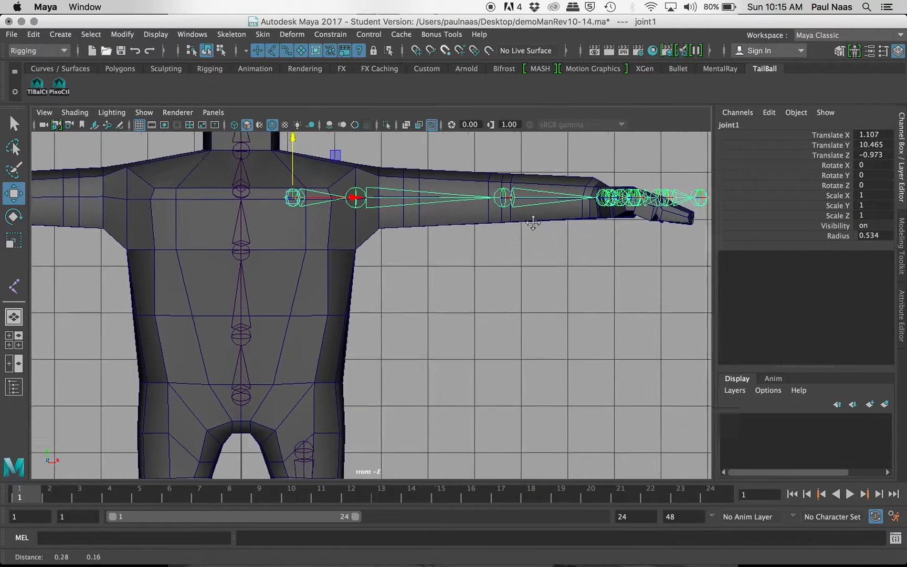
middle_click_drag(546, 217, 340, 297, "alt")
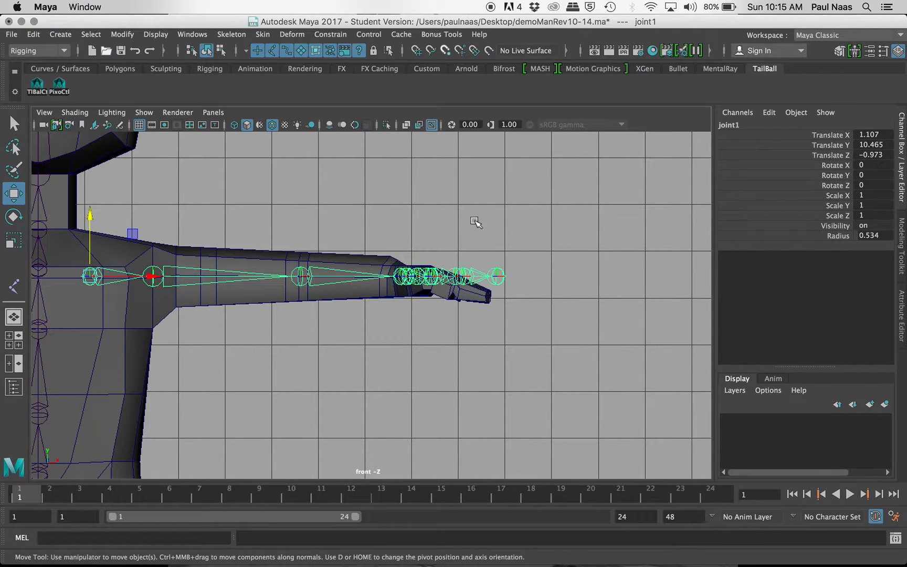
key("space")
key("space")
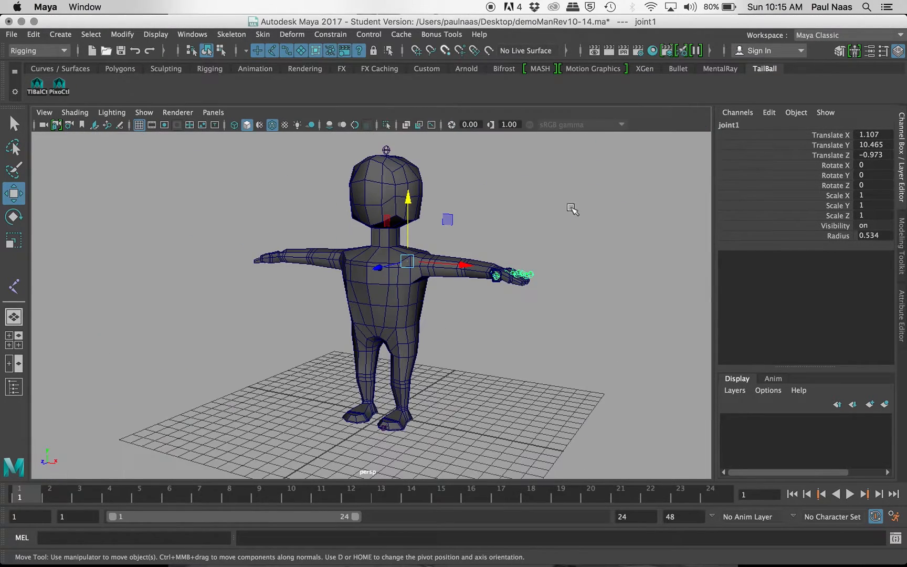
left_click(430, 125)
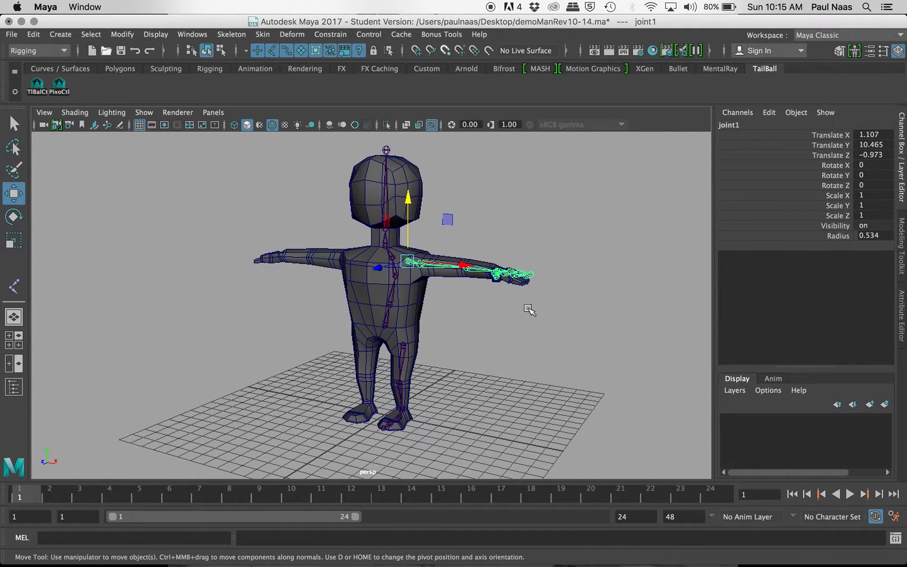
- Rotate the base joint of the finger nearest the thumb down into the mesh, to about -17.5 in Z
scroll(529, 307, "down", 3)
scroll(529, 306, "up", 5)
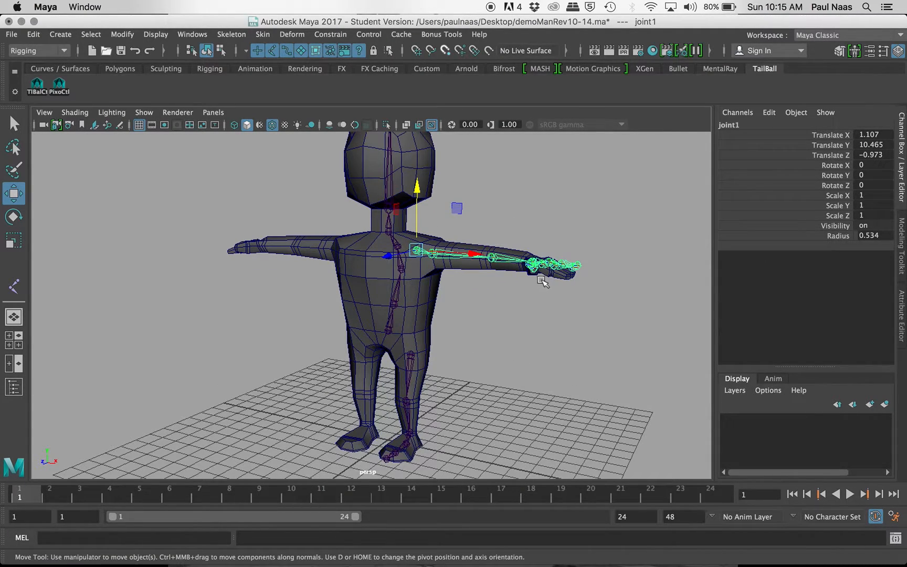
scroll(524, 286, "down", 2)
scroll(419, 307, "up", 2)
scroll(574, 330, "up", 5)
left_click_drag(483, 217, 515, 265, "alt")
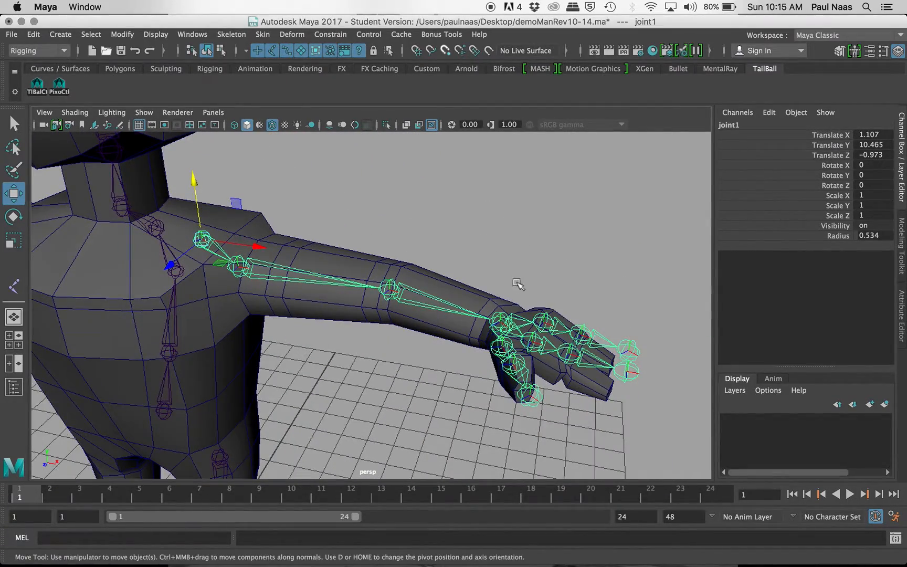
left_click(533, 338)
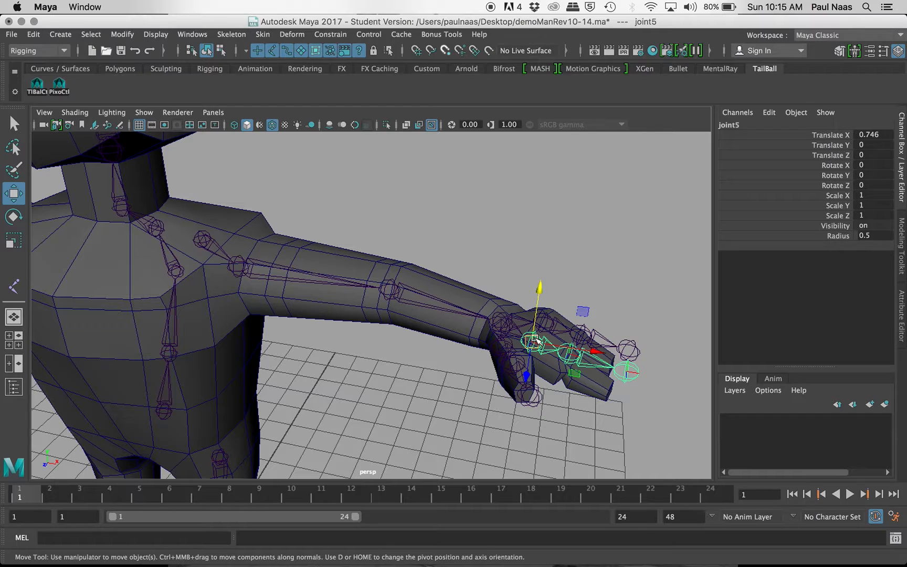
key("e")
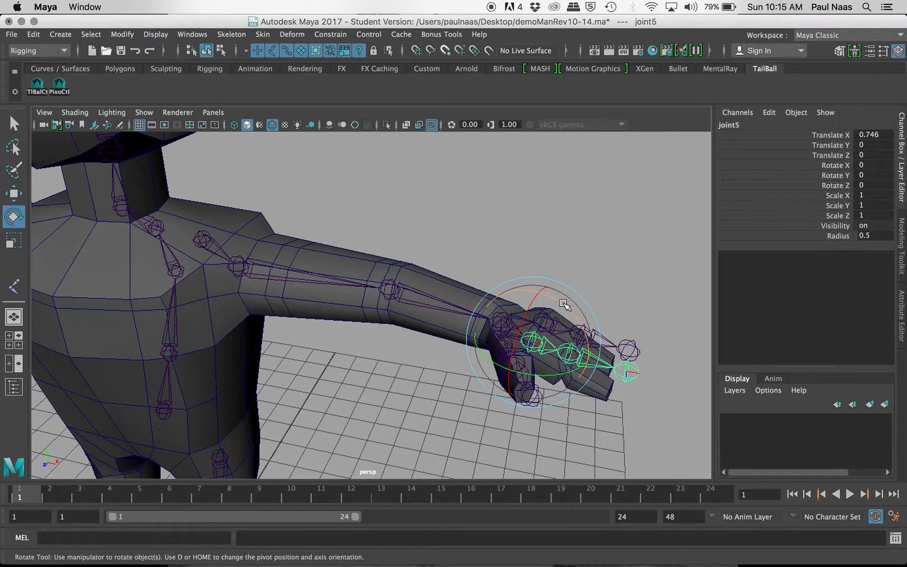
left_click_drag(552, 299, 599, 310)
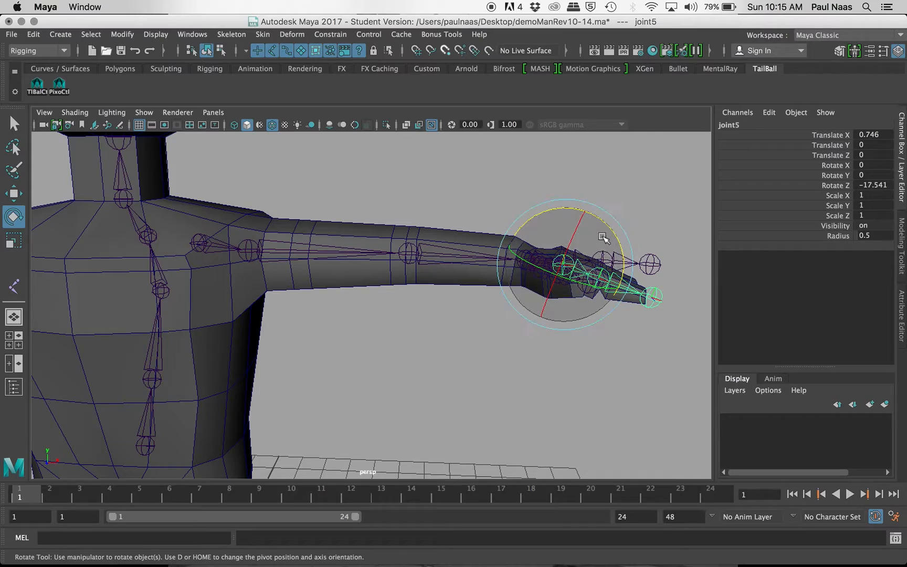
- Rotate the outer finger's base joint down so its chain follows the finger mesh
left_click_drag(606, 237, 464, 257)
left_click(266, 331)
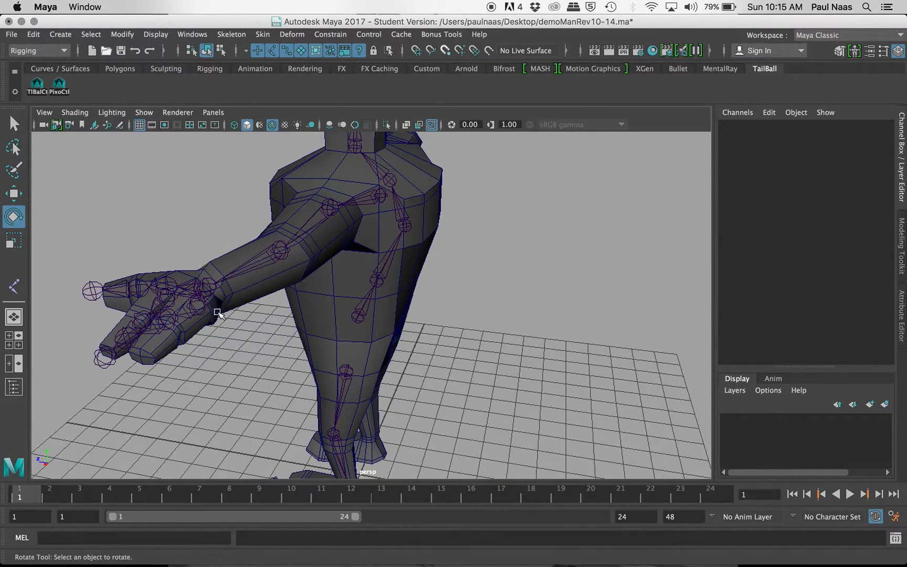
left_click(197, 303)
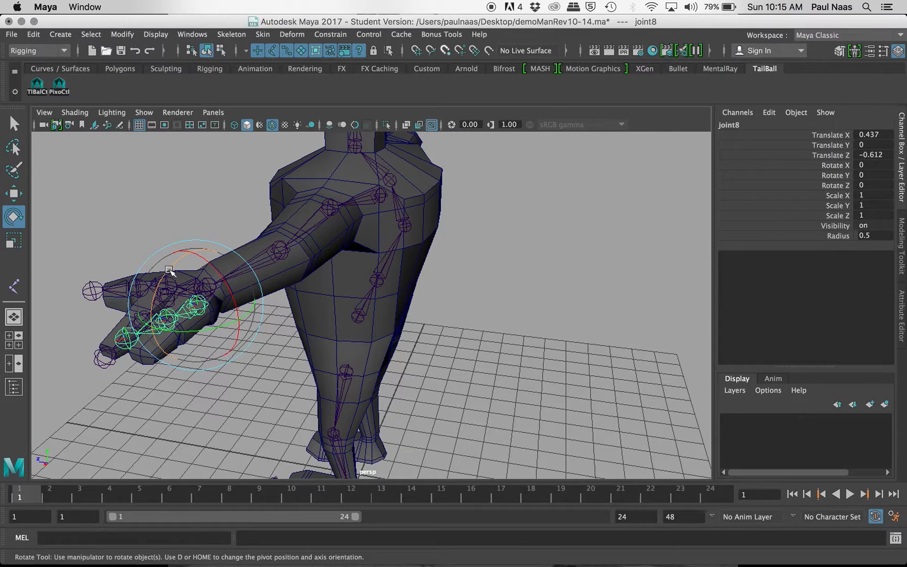
left_click_drag(169, 270, 383, 309, "alt")
left_click(640, 184)
- Rotate the thumb's base joint slightly down into the thumb mesh, to about -5.2 in Z
left_click_drag(573, 261, 627, 260, "alt")
left_click(587, 307)
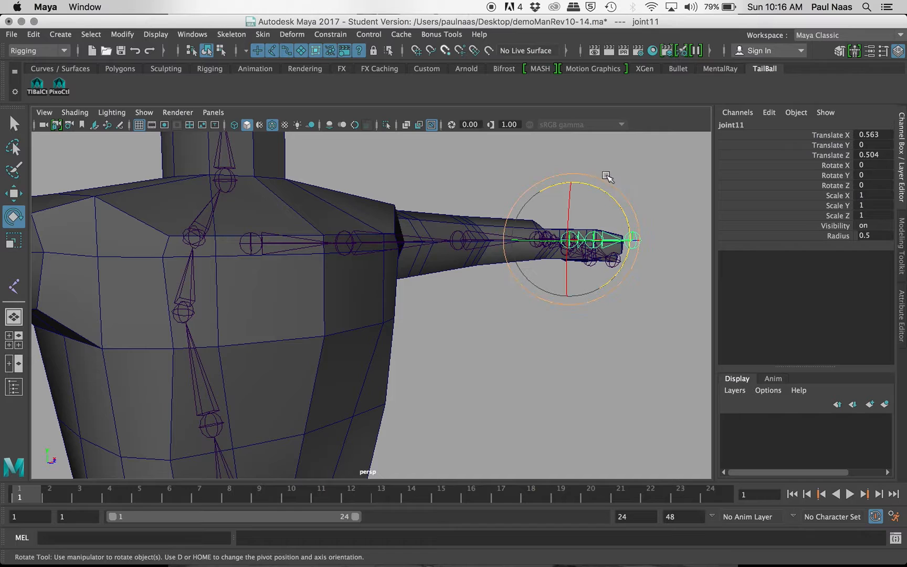
left_click_drag(605, 190, 611, 197)
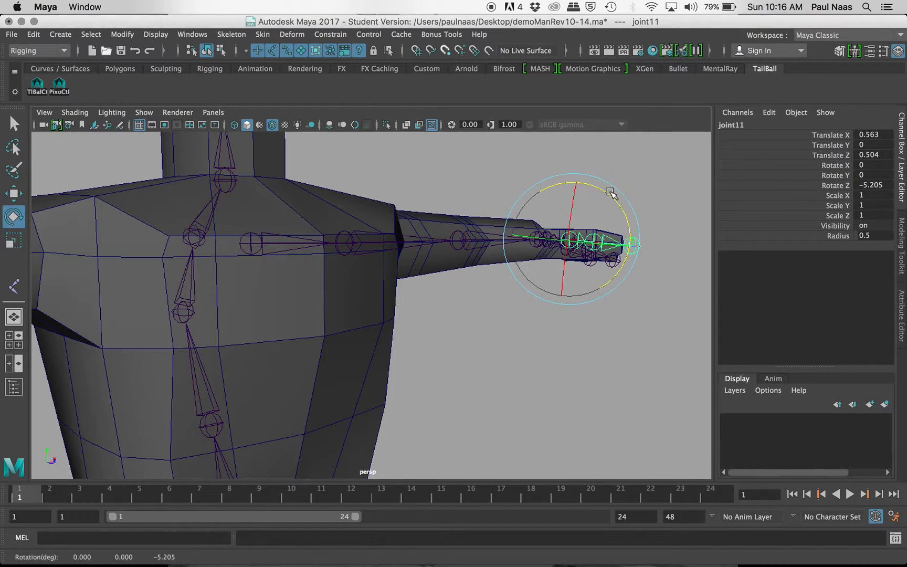
- Set the joint display scale to 0.44 and close its settings window
left_click(155, 34)
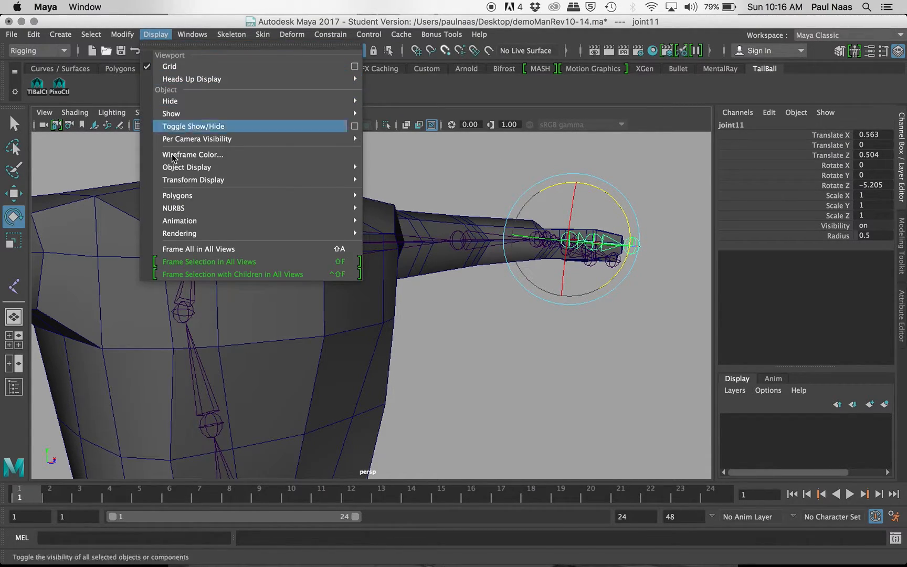
mouse_move(314, 221)
left_click(430, 260)
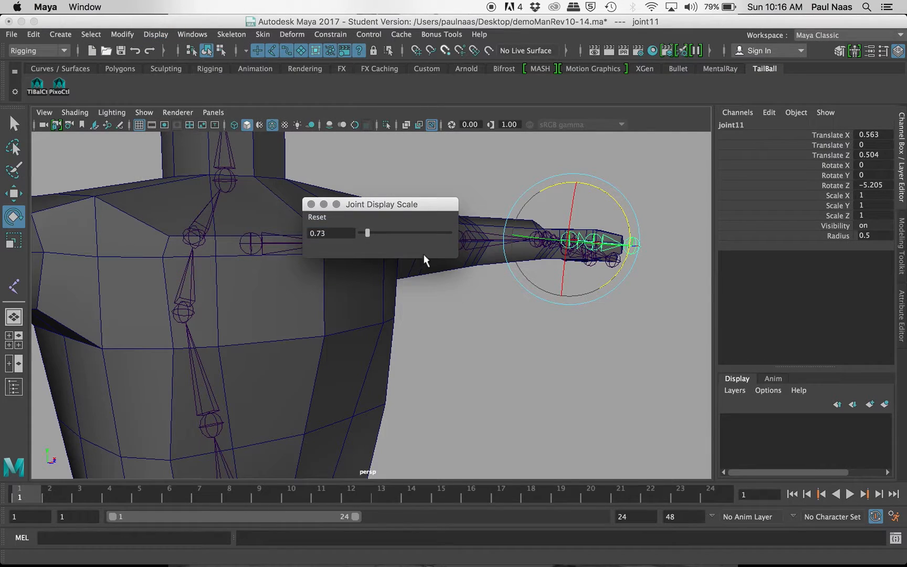
left_click_drag(366, 229, 365, 234)
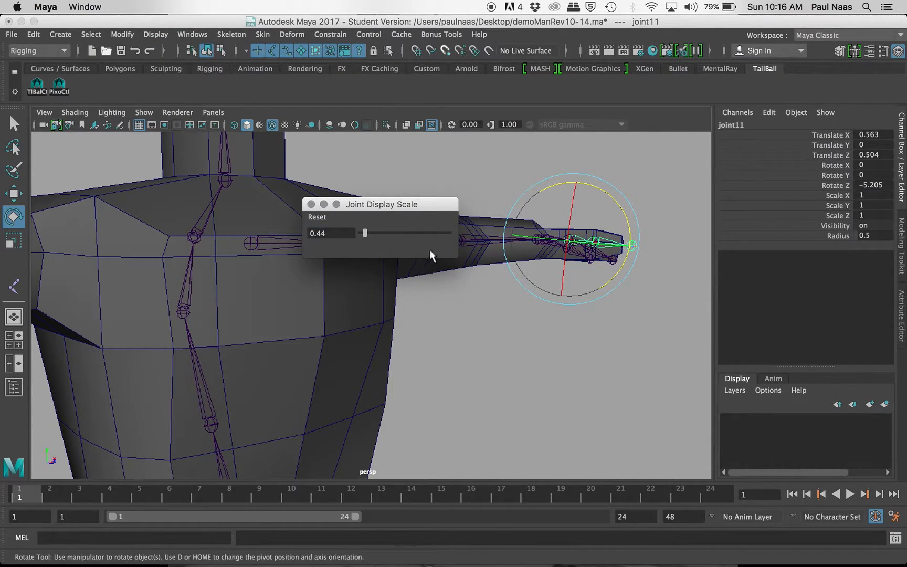
left_click_drag(486, 306, 404, 347, "alt")
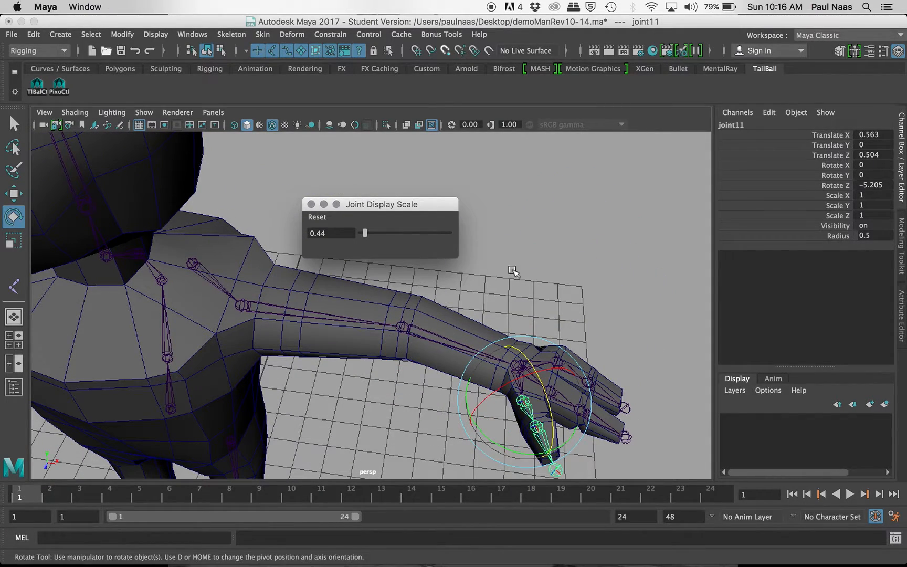
left_click(310, 204)
- Test the left wrist joint's Z rotation in the top view and undo it
left_click_drag(519, 289, 519, 271, "alt")
middle_click_drag(520, 272, 471, 187, "alt")
left_click_drag(517, 228, 517, 239, "alt")
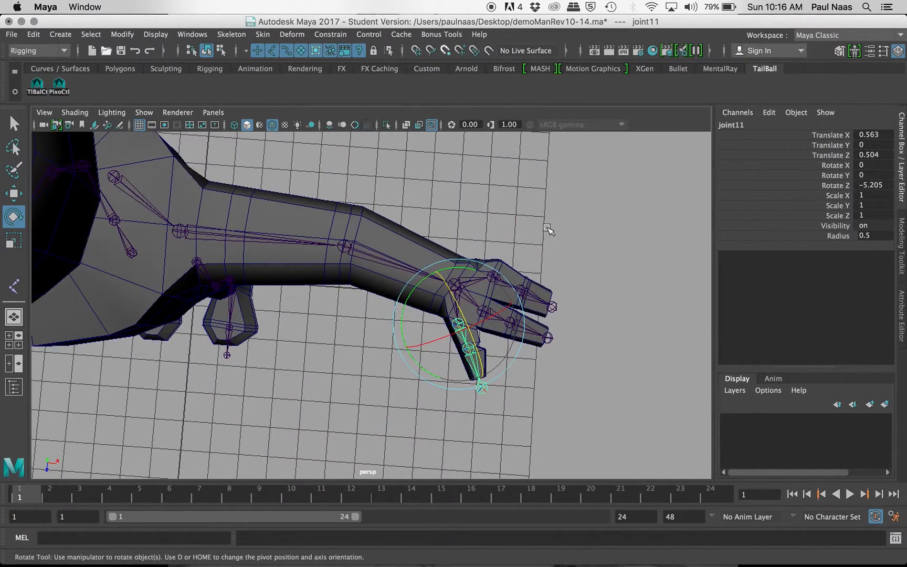
left_click(549, 230)
left_click(454, 285)
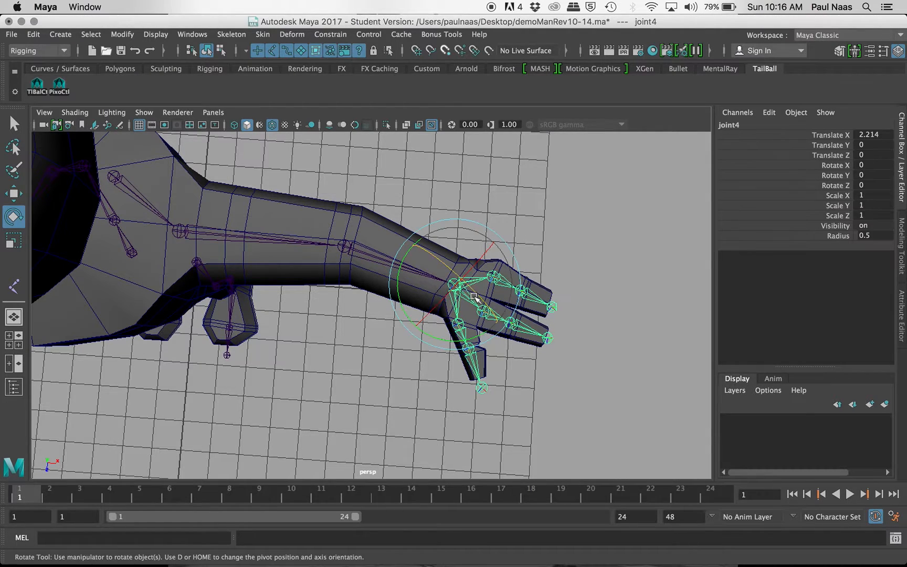
scroll(485, 310, "up", 2)
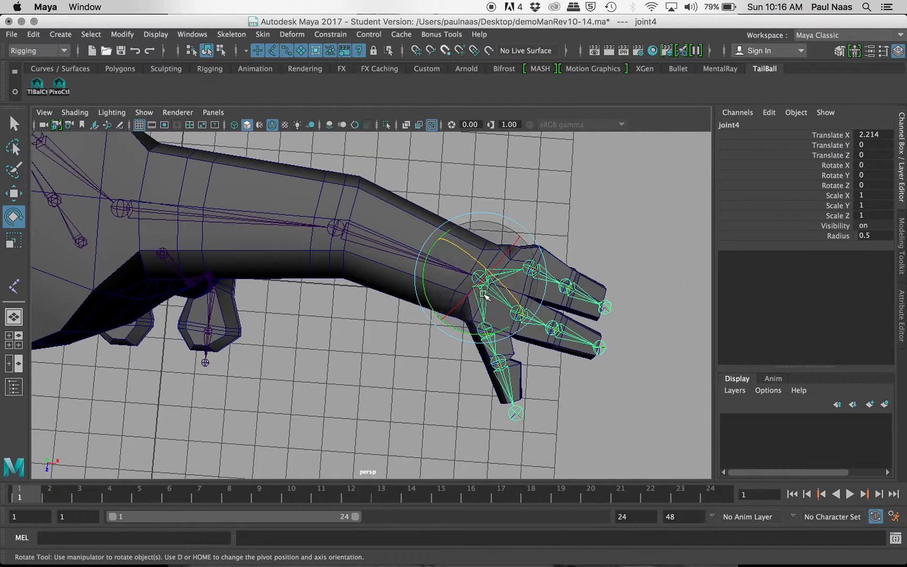
key("space")
key("space")
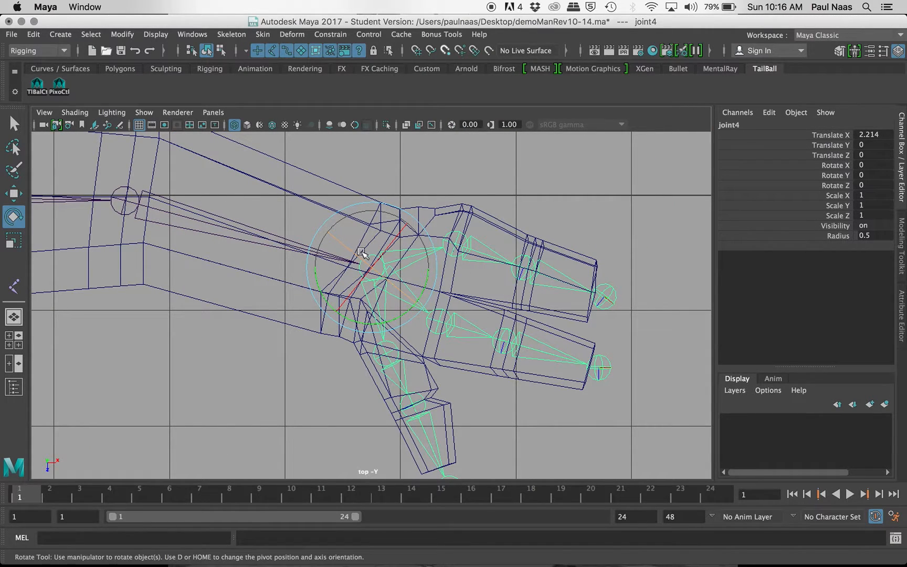
left_click_drag(344, 247, 326, 256)
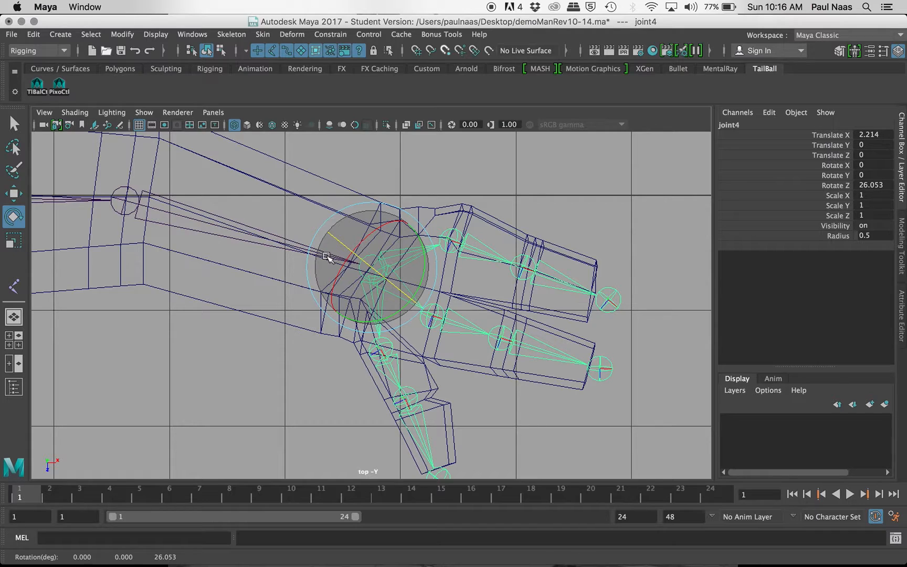
key("ctrl+z")
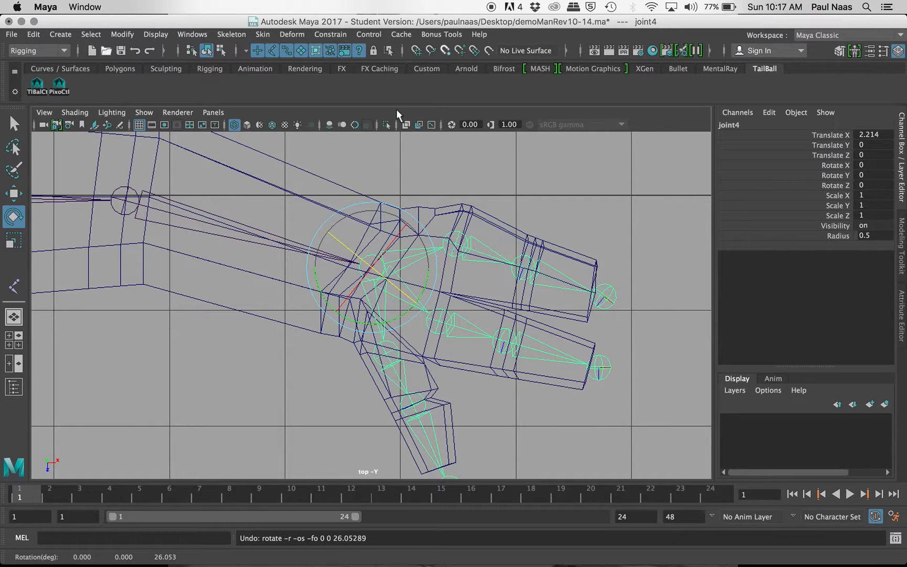
- Enable local rotation axes as selectable components, and return to object selection with the left wrist joint selected
key("F8")
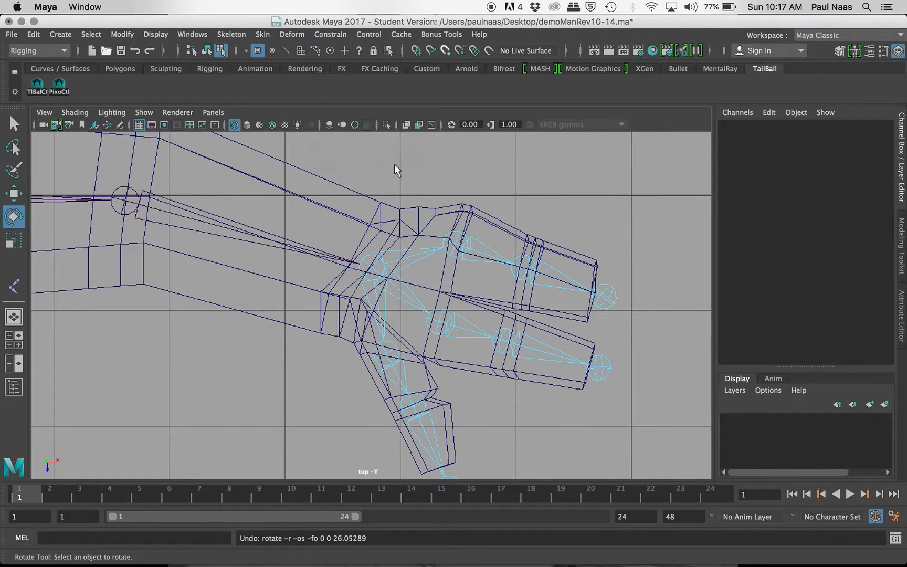
left_click(360, 51)
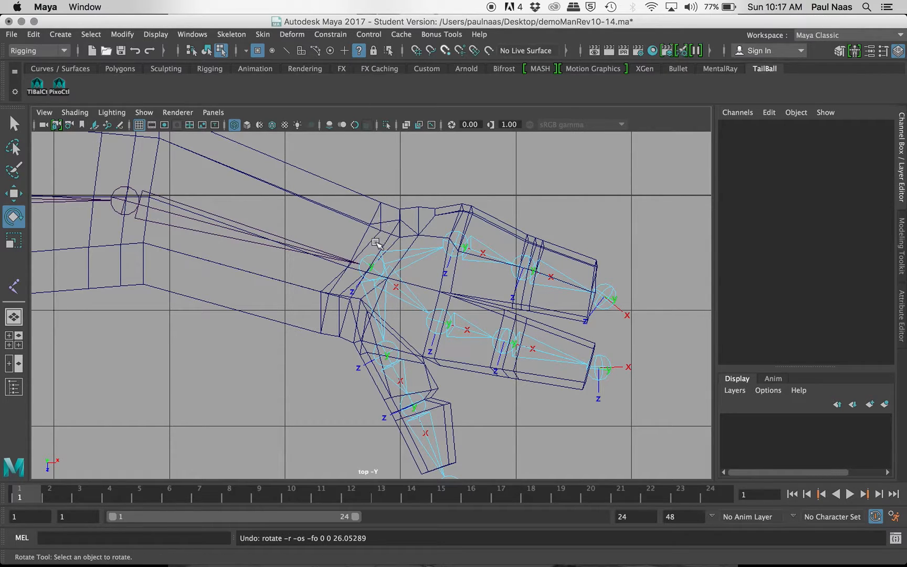
left_click(374, 259)
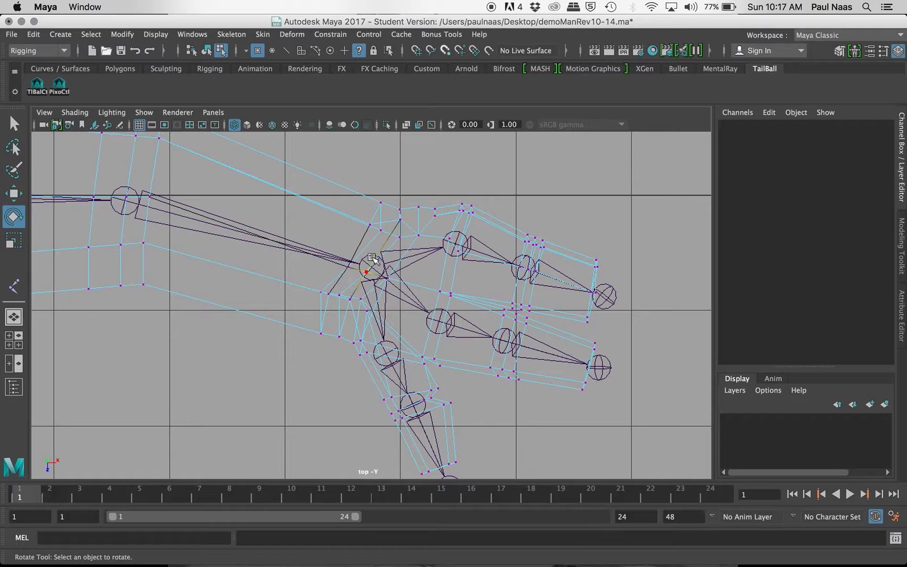
left_click(385, 277)
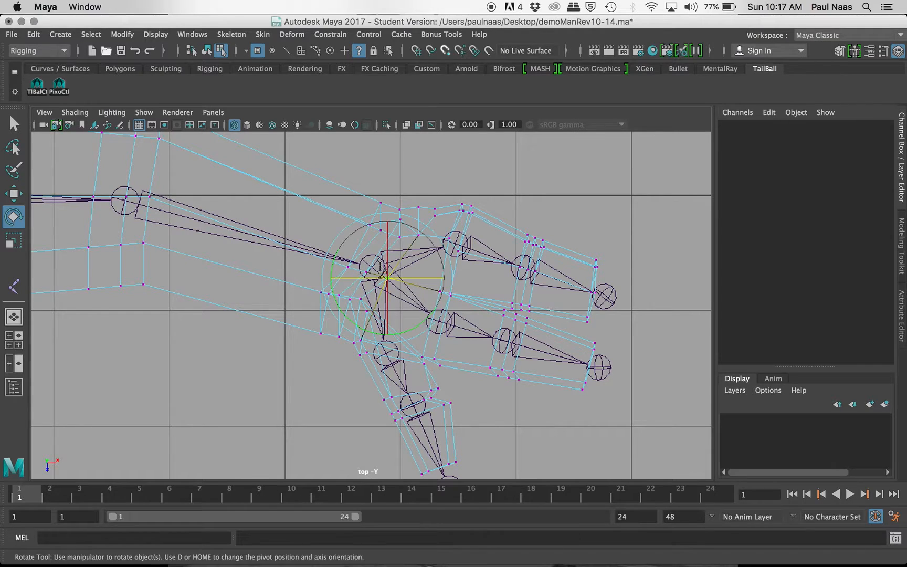
left_click(405, 160)
left_click(367, 263)
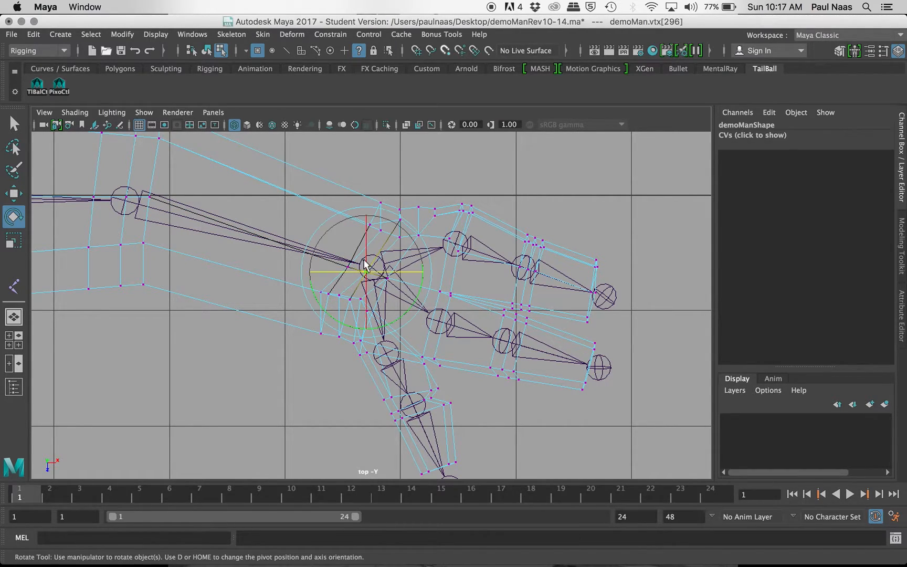
left_click(486, 159)
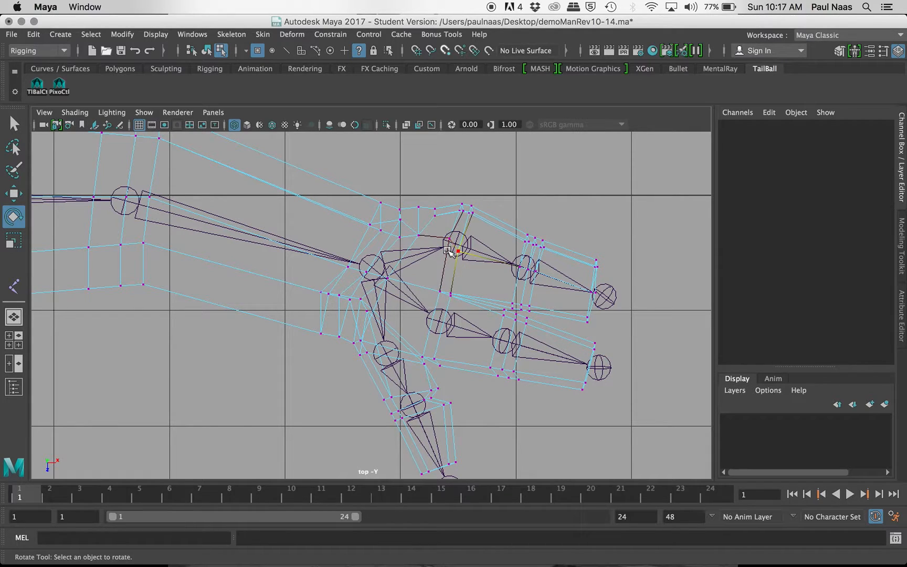
right_click(349, 193)
left_click(399, 175)
left_click(364, 265)
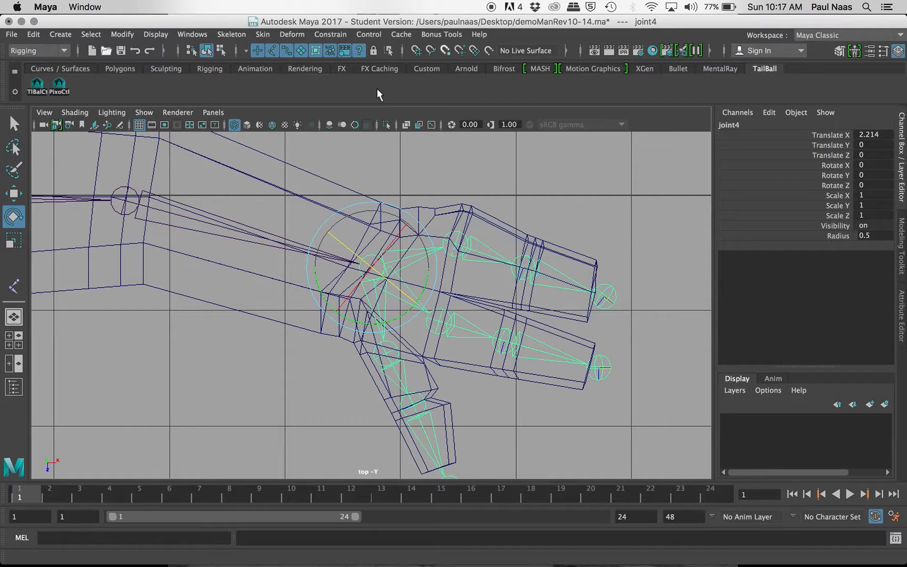
- Rotate the wrist joint's local rotation axis about Y to line up with the forearm and hand, and return to object selection
key("F8")
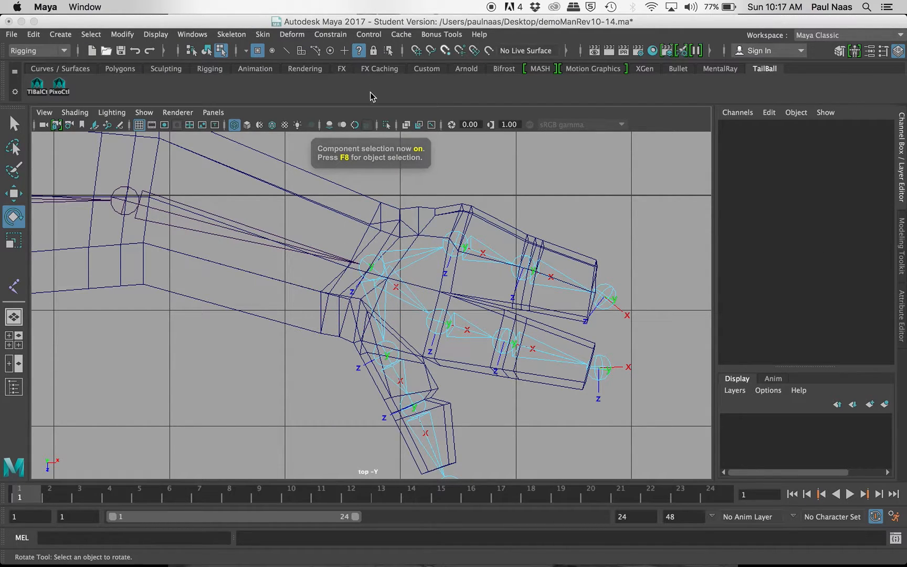
left_click(366, 259)
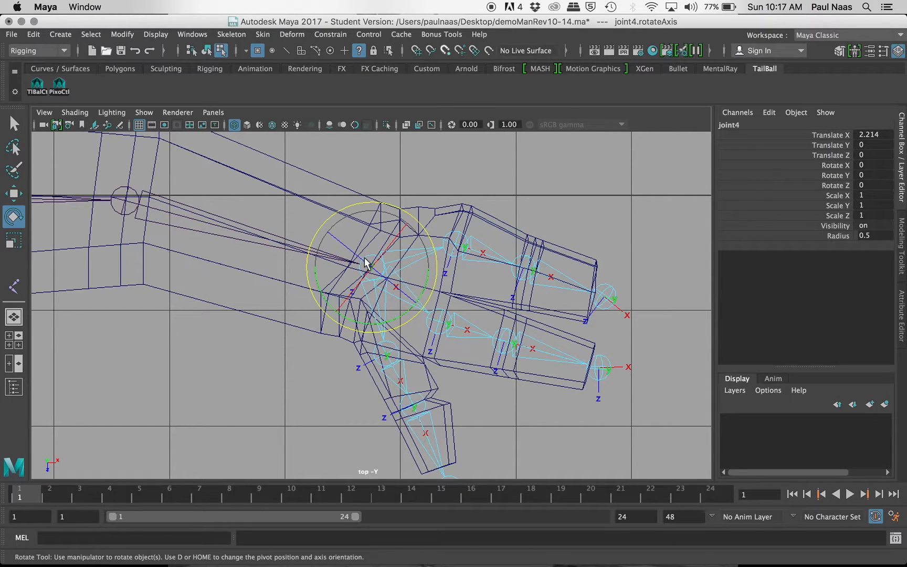
left_click_drag(397, 290, 407, 288)
key("ctrl+z")
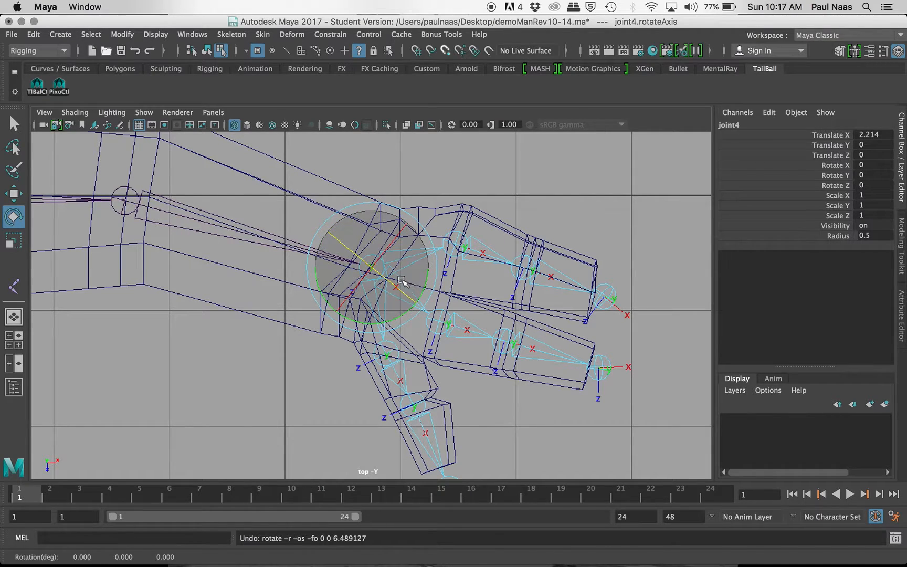
left_click_drag(319, 284, 335, 295)
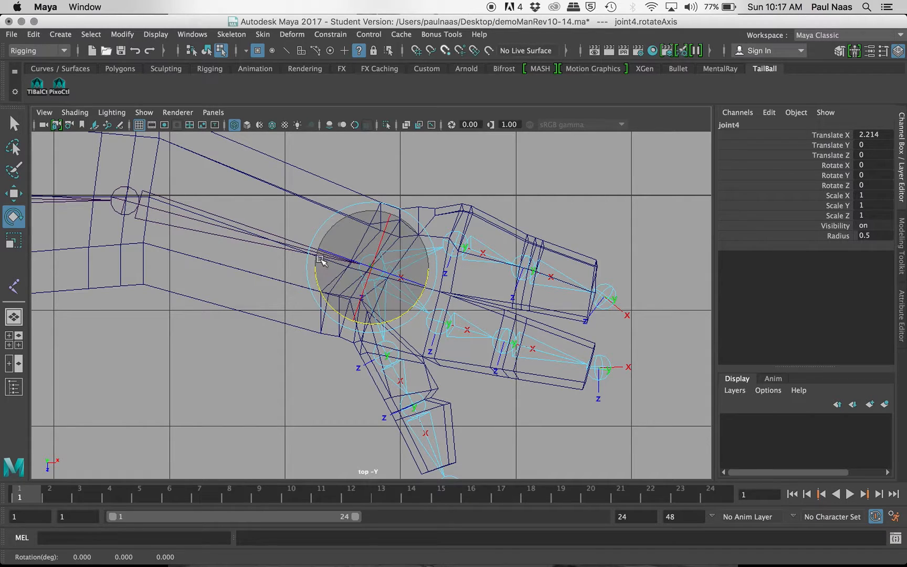
left_click_drag(390, 280, 382, 253)
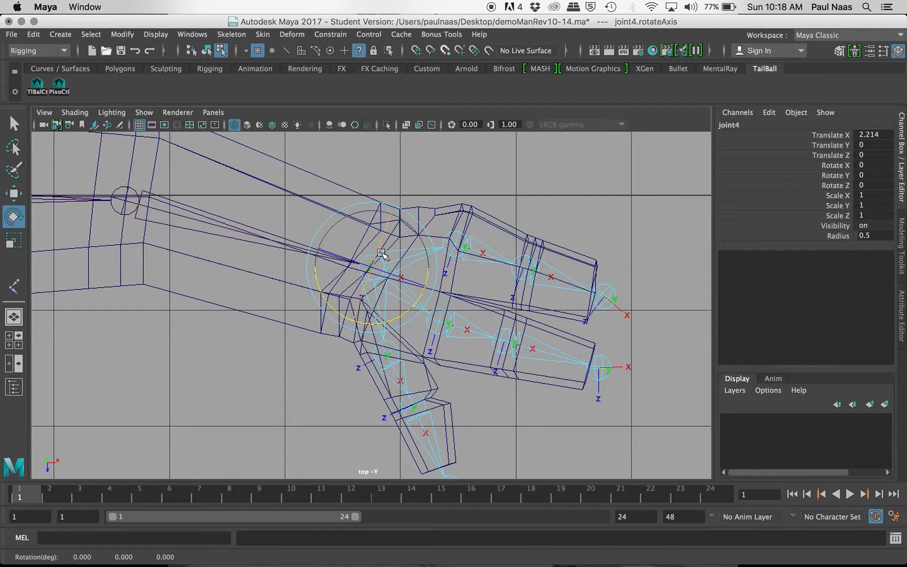
key("F8")
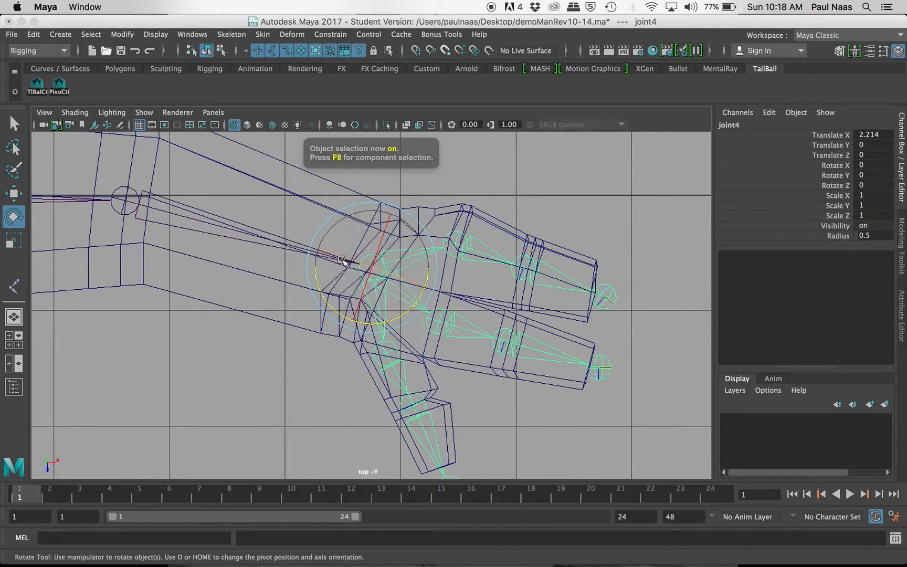
- Test the wrist joint's bend about its realigned Z axis and undo the rotation
left_click_drag(342, 259, 383, 274)
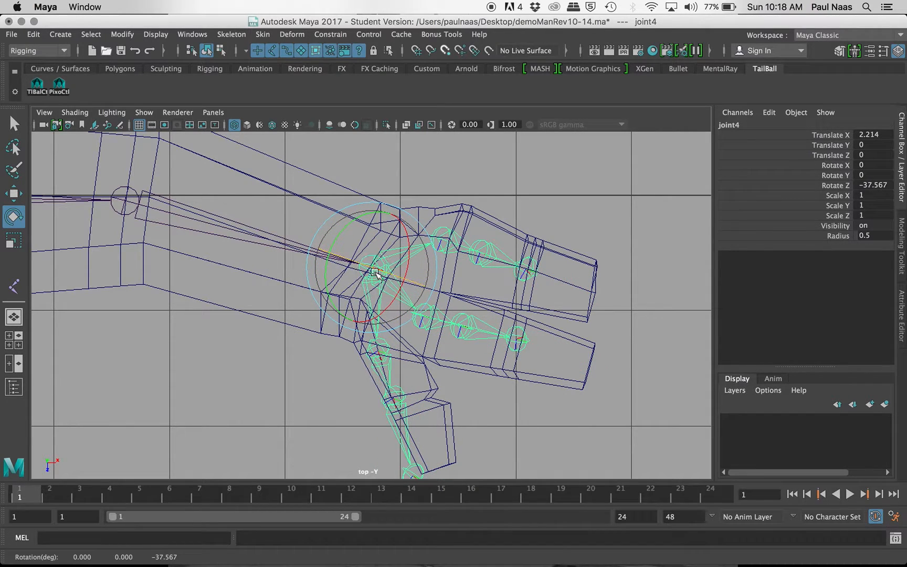
key("z")
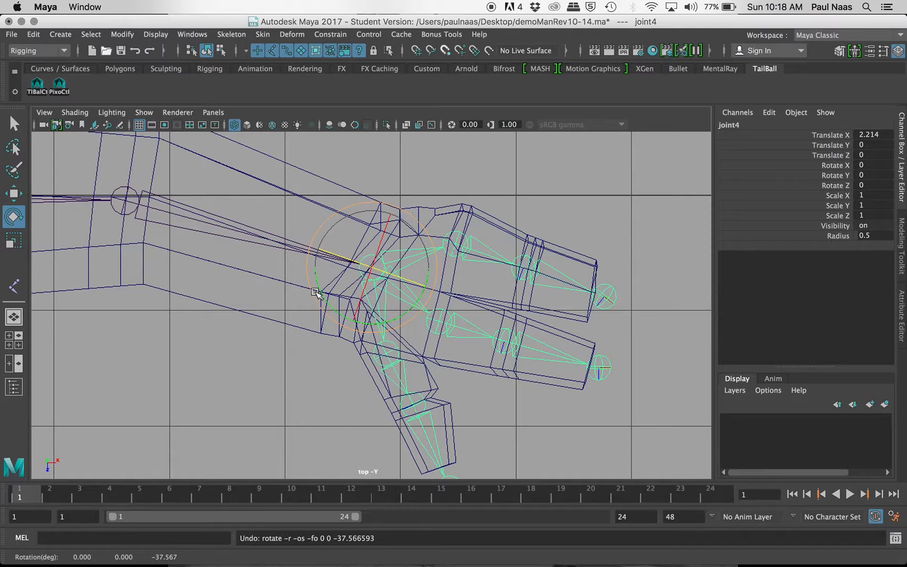
scroll(307, 313, "down", 6)
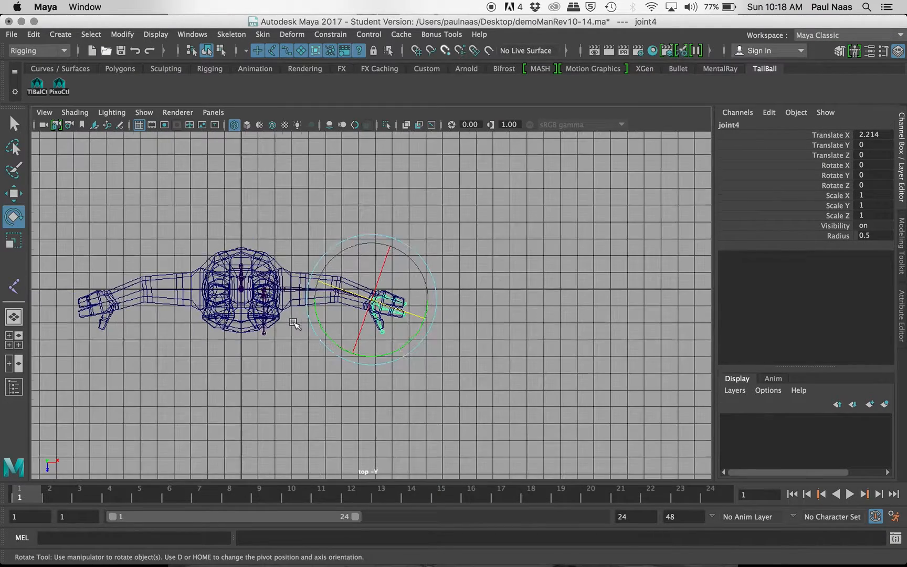
key("space")
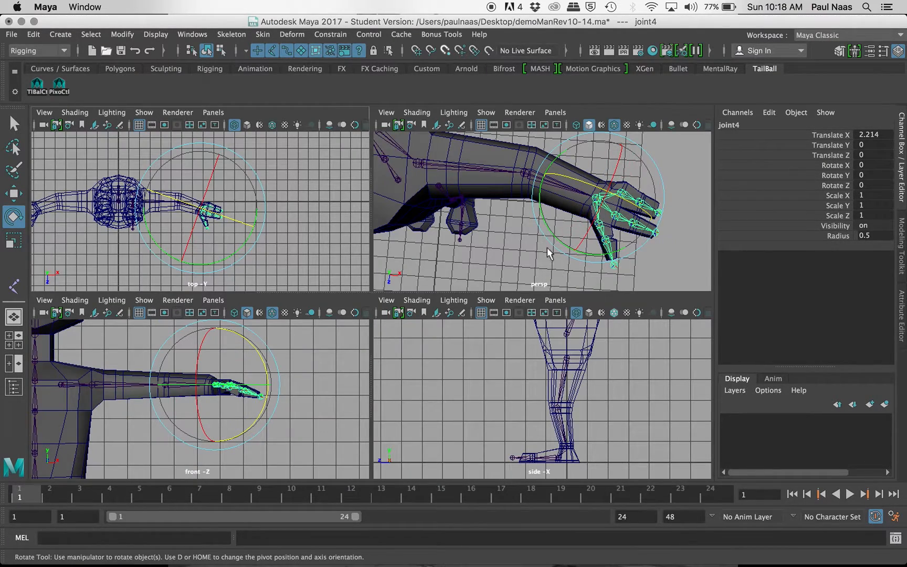
key("space")
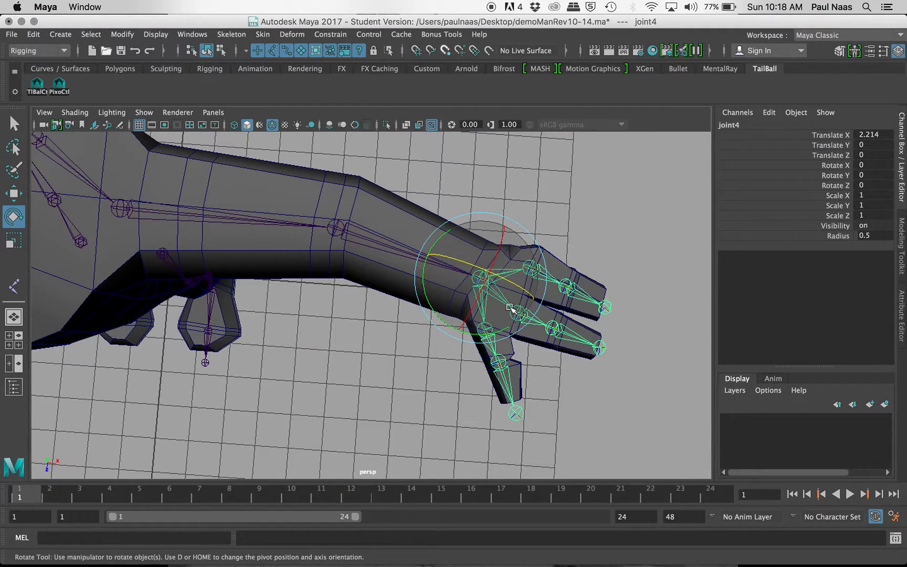
- Check the rotation values of the middle and base joints in the finger nearest the thumb
left_click_drag(495, 340, 445, 308, "alt")
left_click(506, 300)
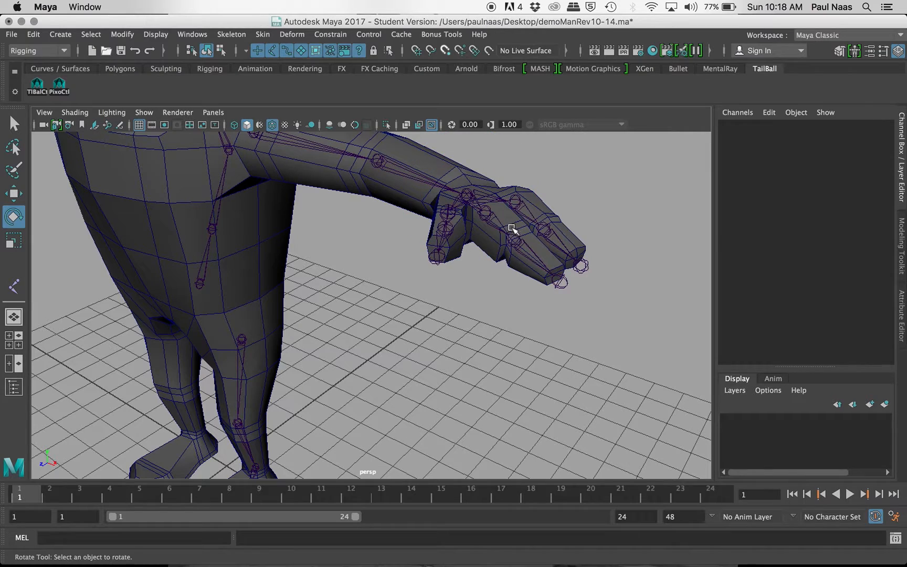
left_click(514, 240)
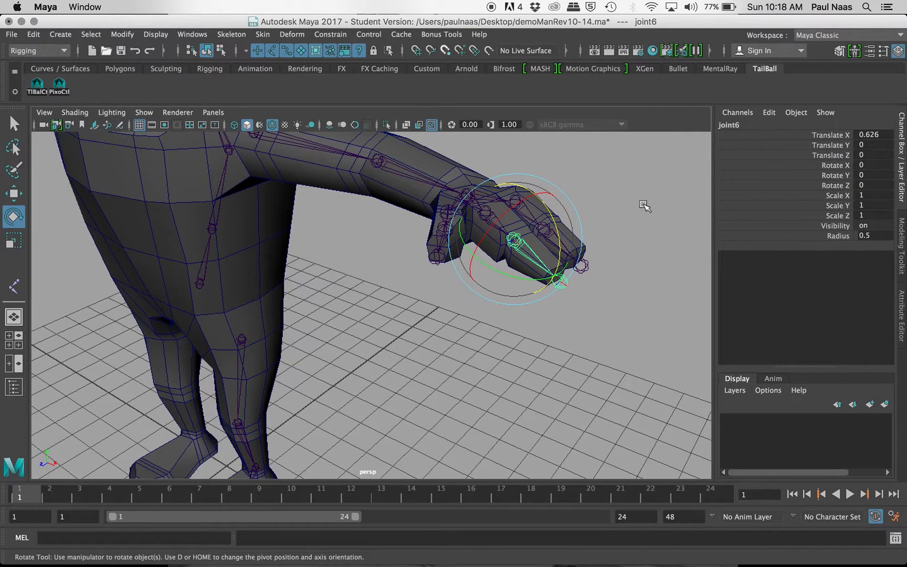
left_click(529, 188)
left_click(483, 213)
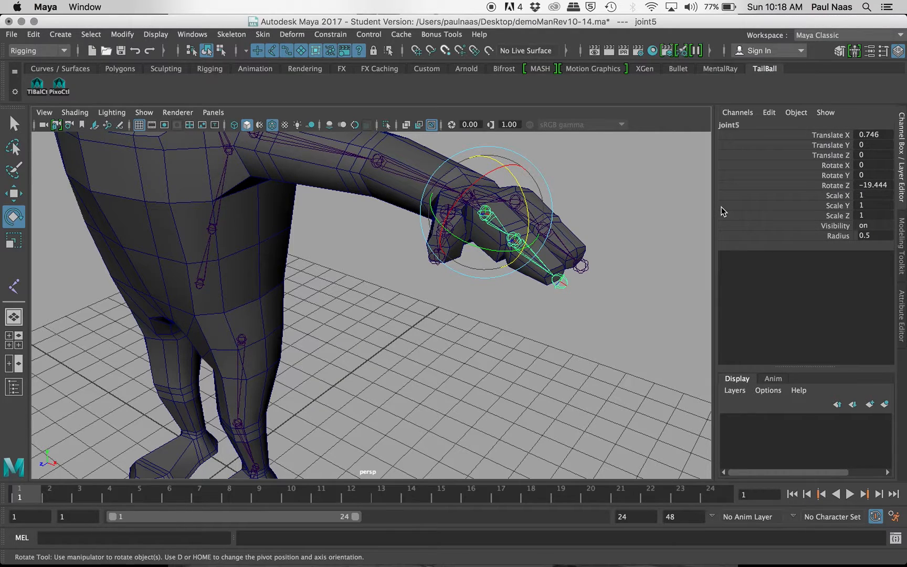
- Select the spine, leg and arm joint chains together and freeze their transformations
scroll(522, 245, "up", 3)
scroll(522, 246, "down", 5)
left_click_drag(525, 254, 671, 274, "alt")
scroll(685, 266, "down", 6)
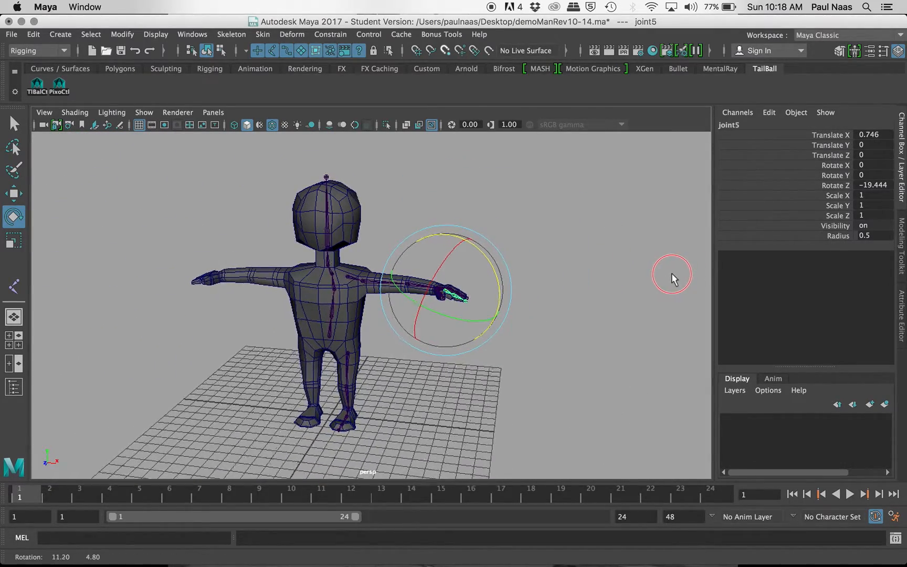
left_click_drag(231, 163, 513, 451)
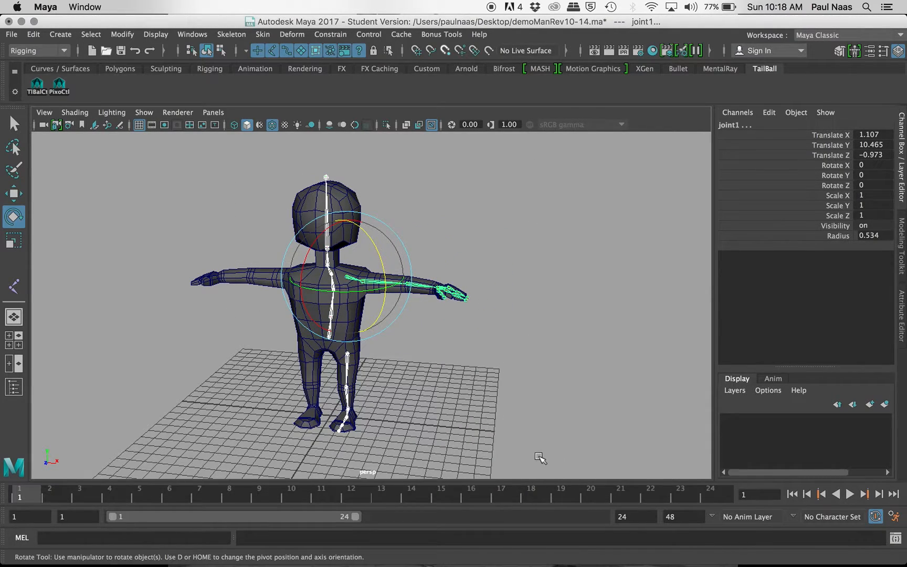
left_click(120, 34)
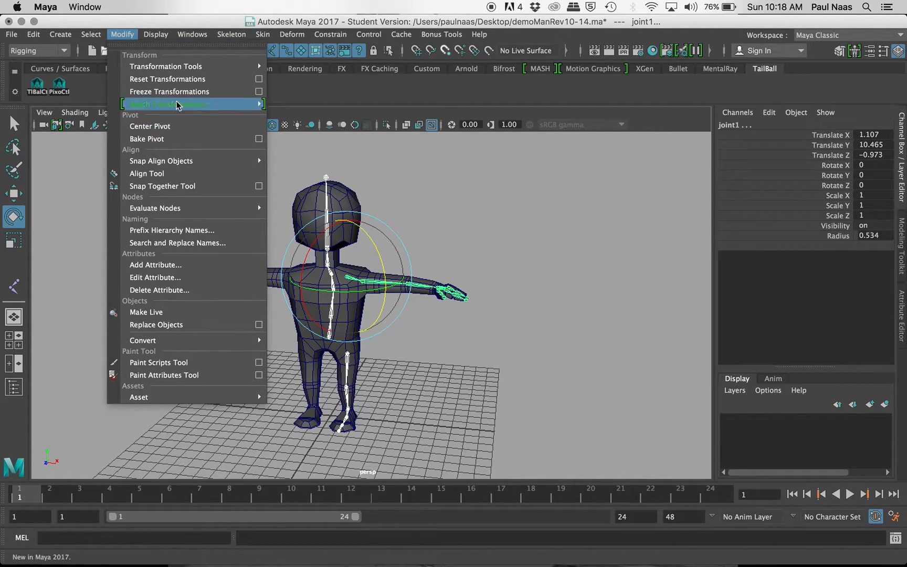
left_click(161, 91)
- Check the rotation values of the base joint in the finger nearest the thumb, and clear the selection
scroll(439, 279, "up", 5)
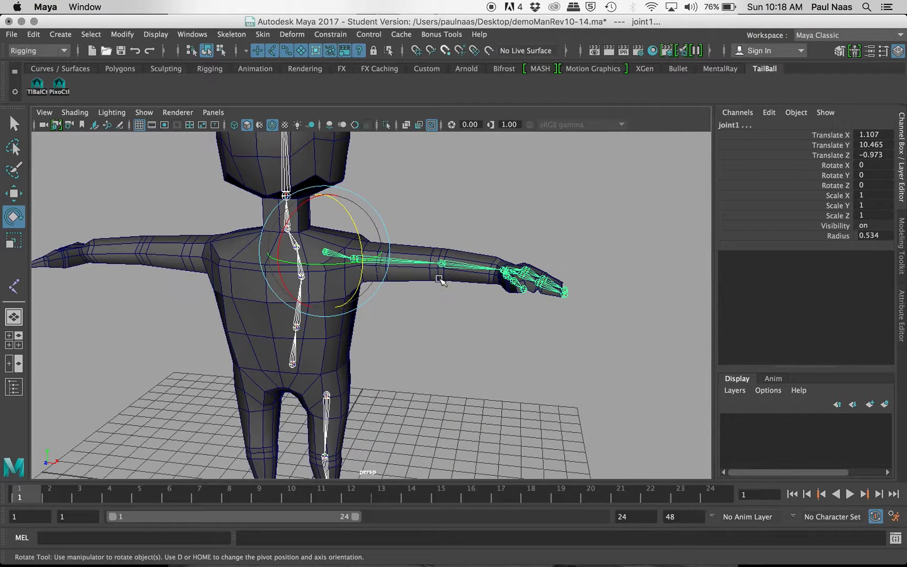
left_click(496, 215)
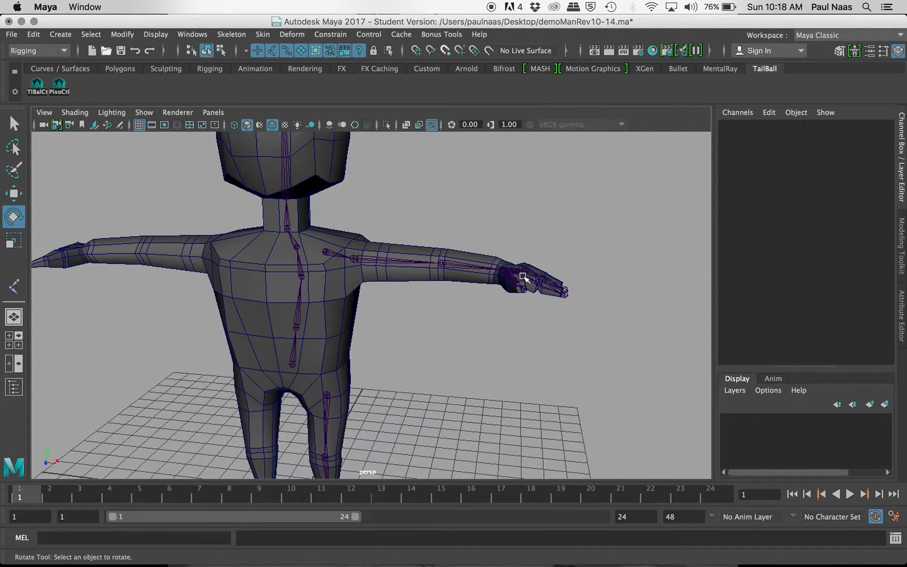
left_click(523, 277)
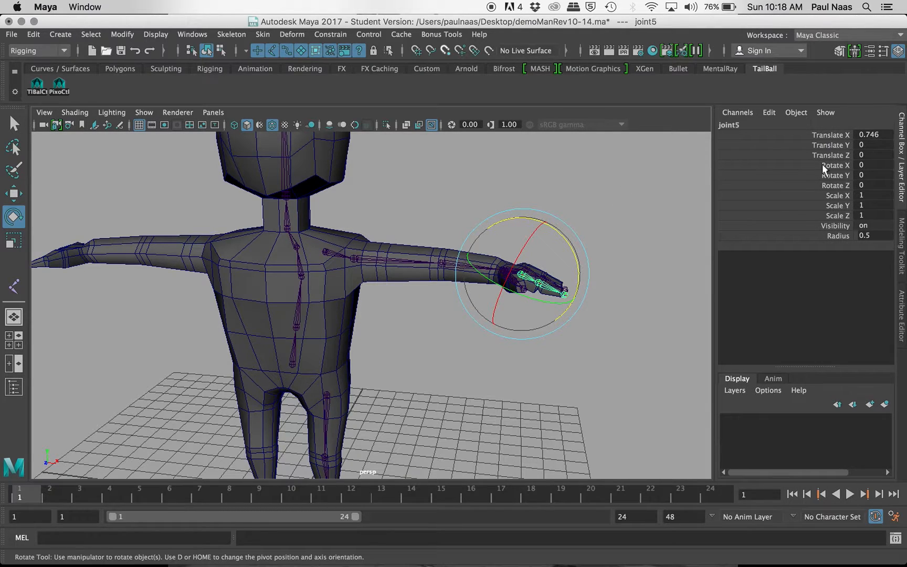
left_click(415, 163)
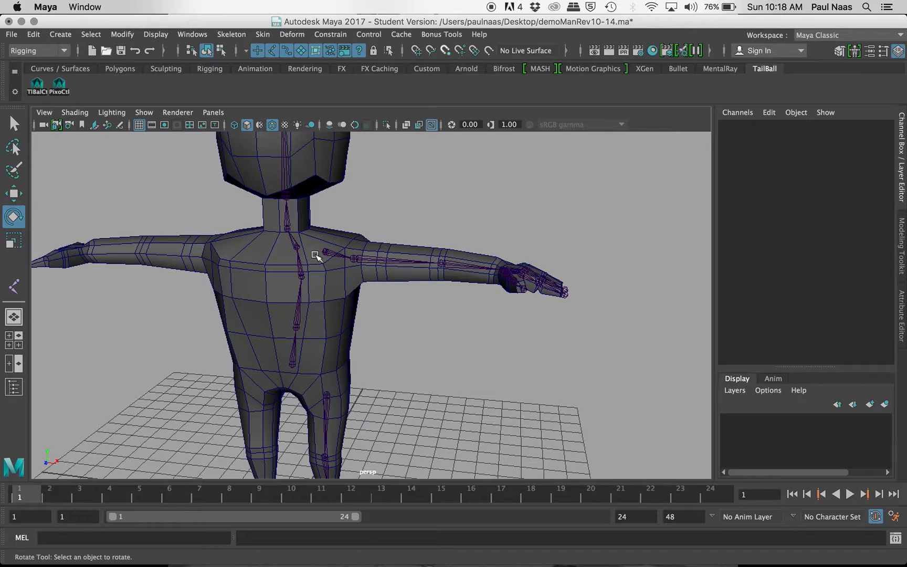
scroll(315, 255, "down", 5)
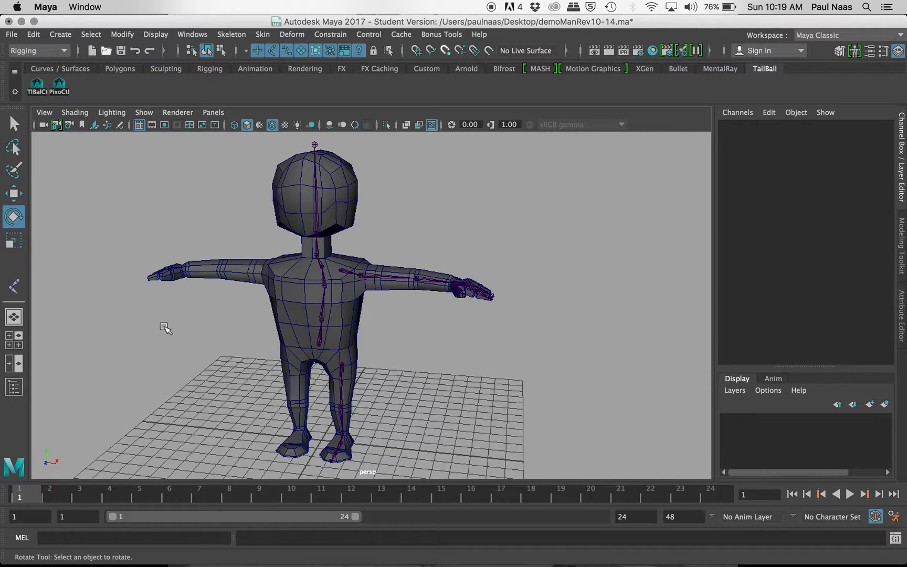
- Select the left leg chain from its hip joint, open the Mirror Joint options and reset them to their defaults
left_click(343, 366)
left_click_drag(342, 366, 346, 286, "alt")
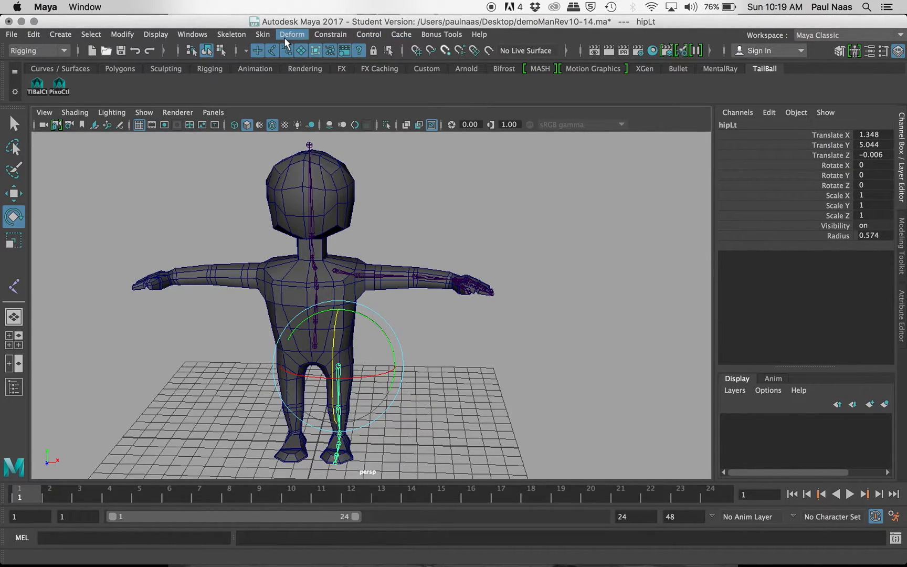
left_click(235, 36)
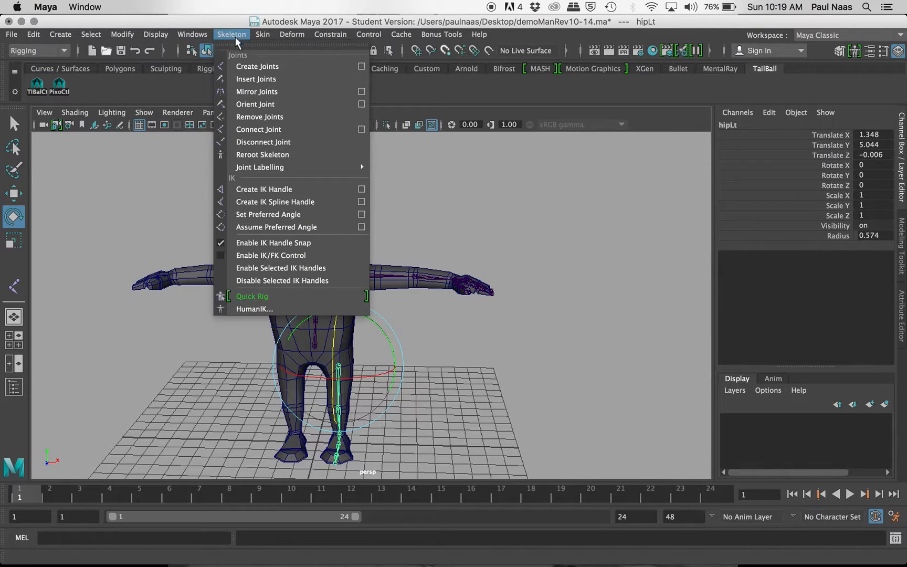
left_click(362, 92)
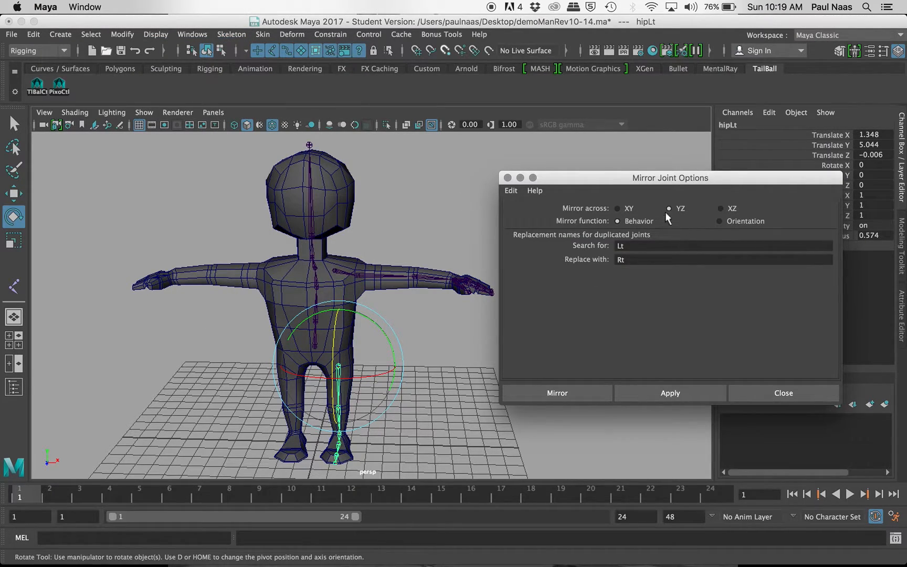
left_click(511, 191)
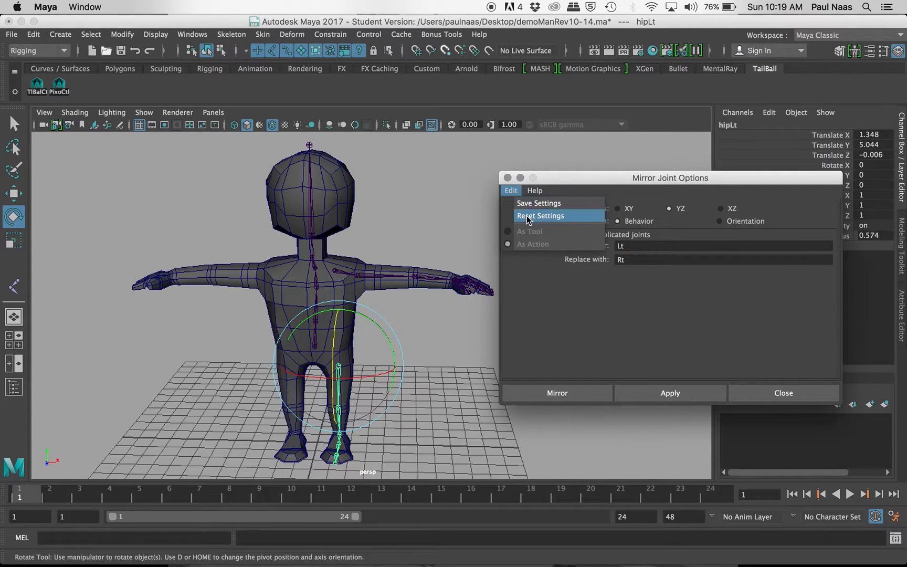
left_click(548, 220)
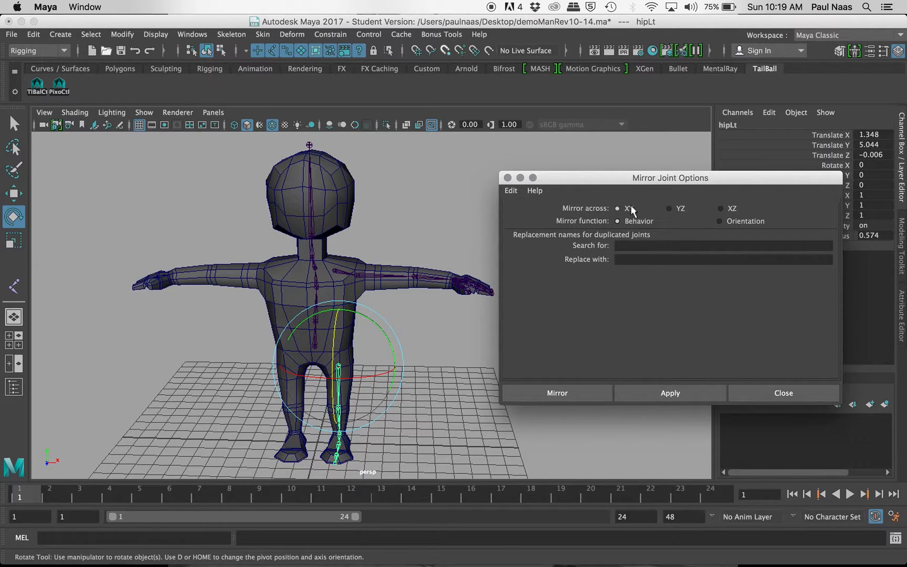
- Mirror the left leg chain across the YZ plane with Behavior, replacing "Lt" with "Rt" in the duplicated joint names
left_click(669, 208)
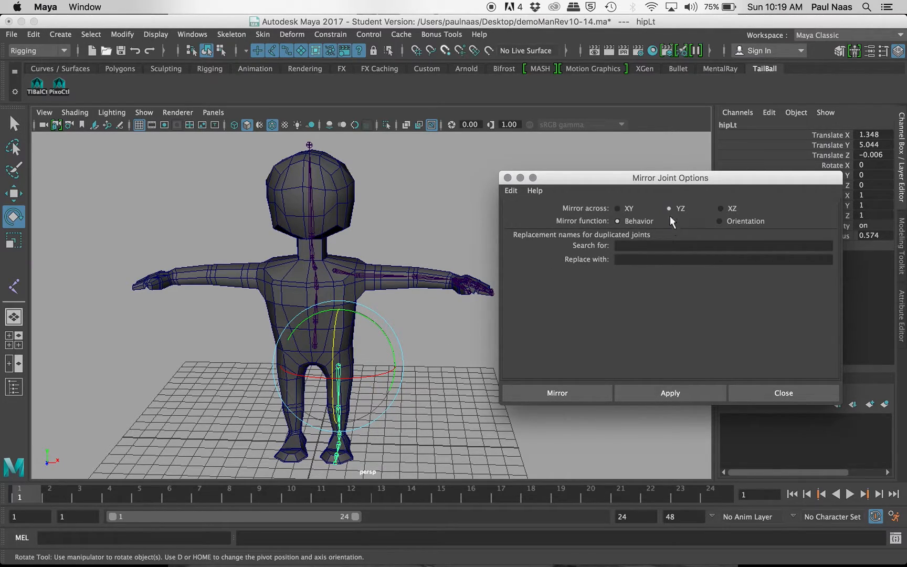
left_click(632, 247)
type("Lt")
key("Tab")
type("Rt")
left_click(592, 389)
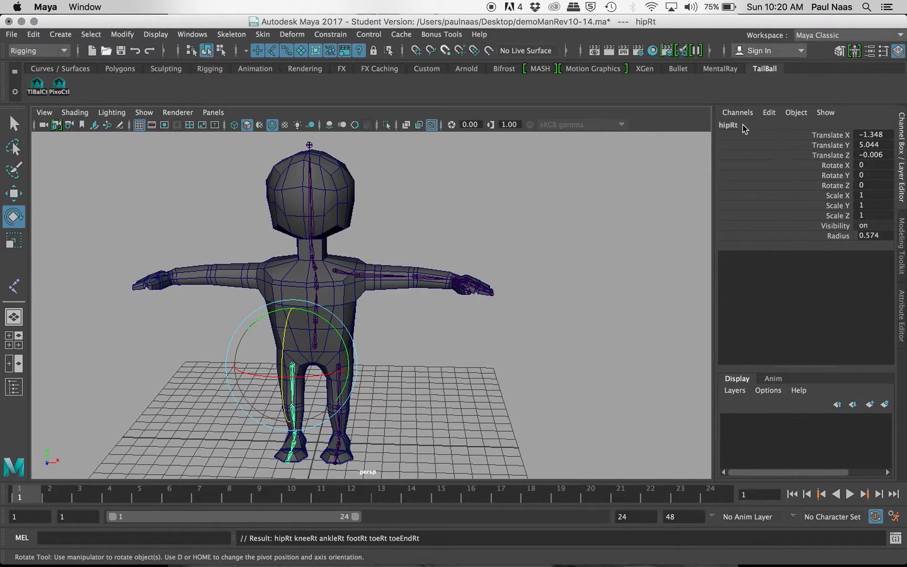
- Step down the mirrored right leg chain to its toe end and check each joint's name
key("Down")
key("Down")
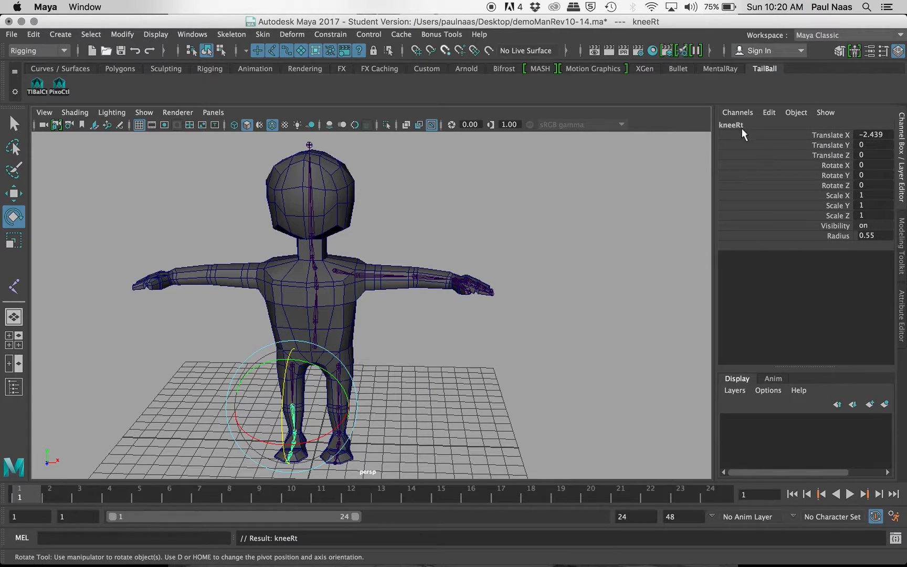
key("Down")
left_click(752, 125)
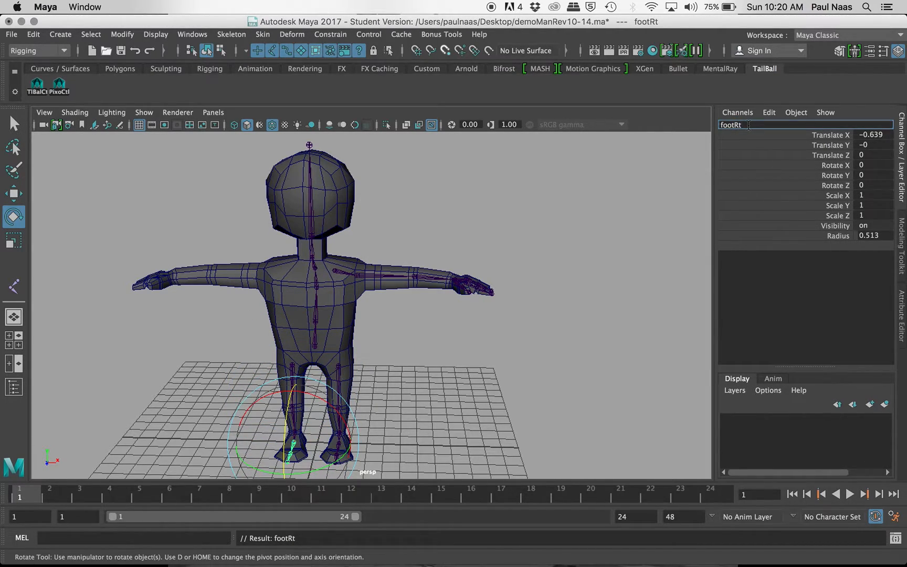
key("Down")
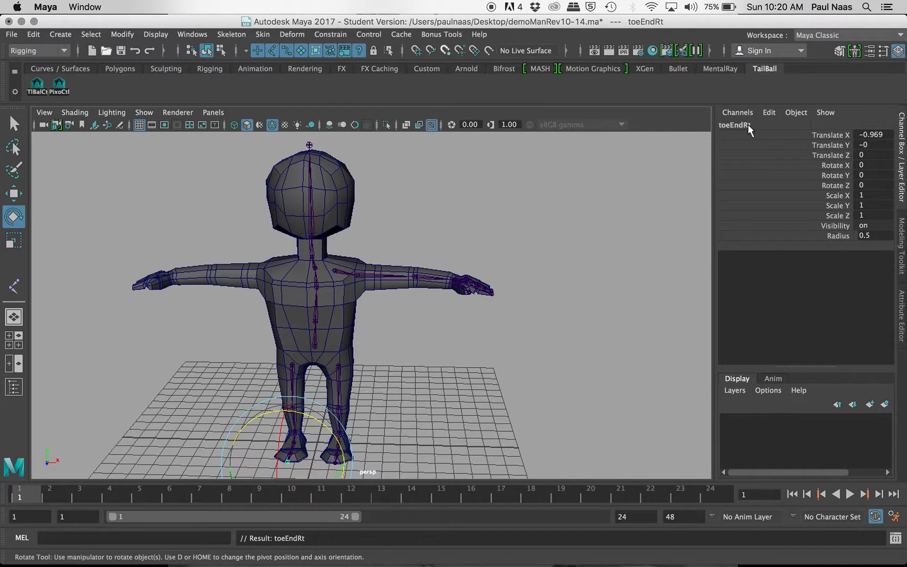
left_click(455, 341)
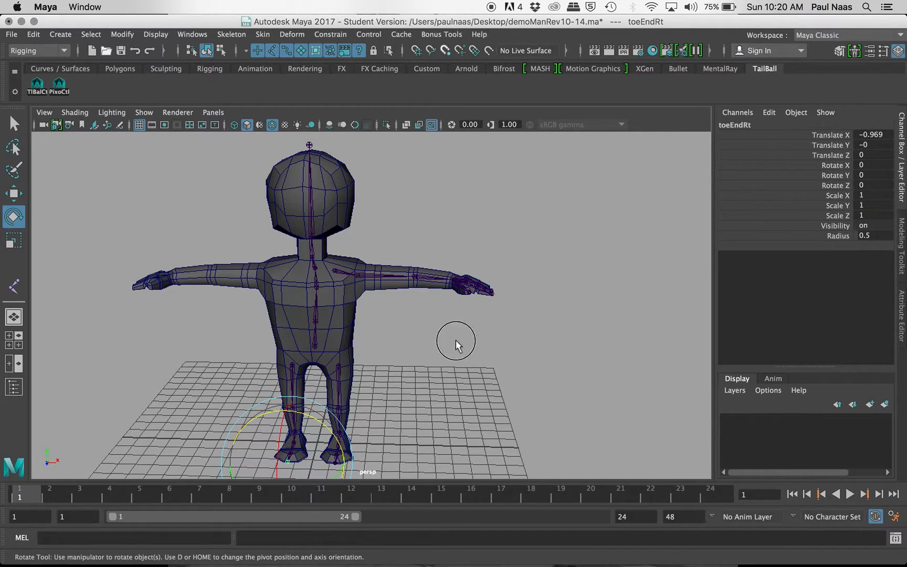
- Mirror the left arm chain with the same options, compare the joint names of both arms, and clear the selection
left_click(334, 270)
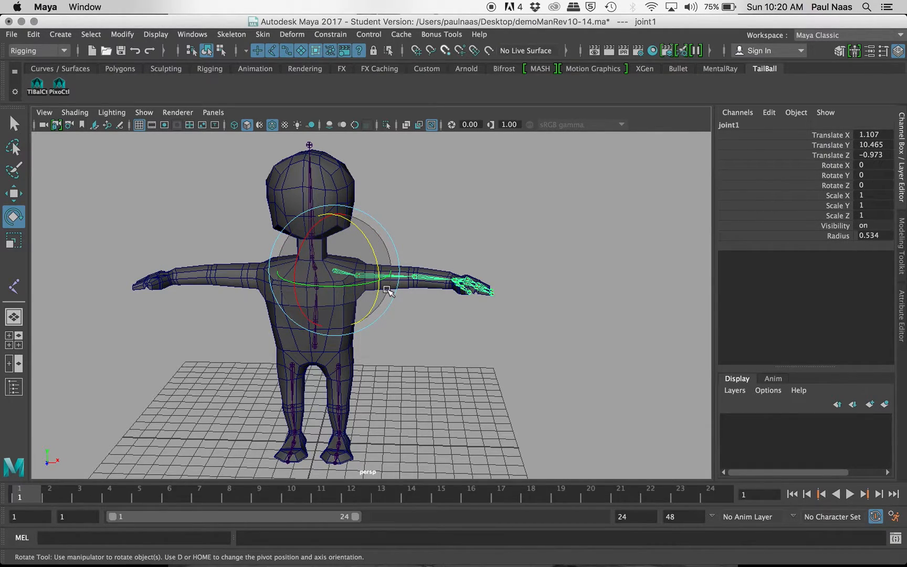
key("g")
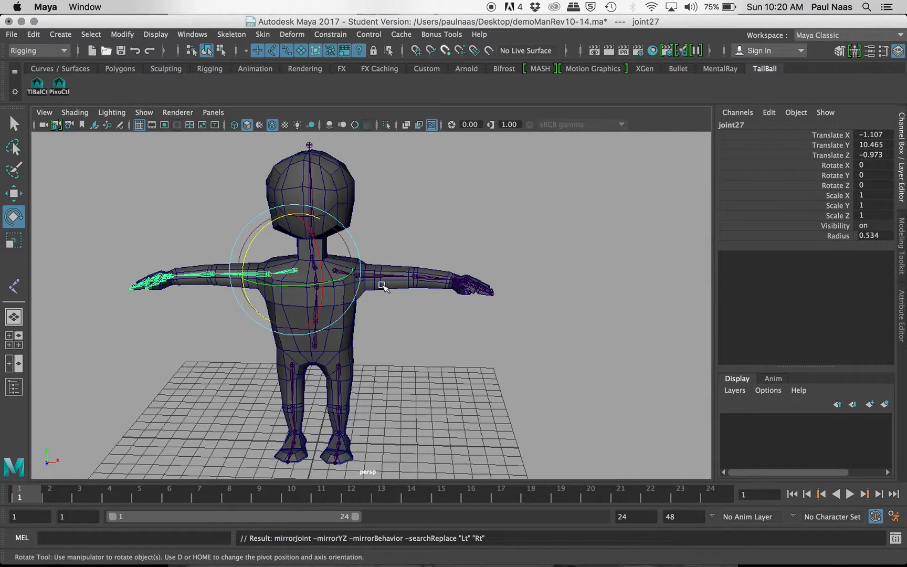
left_click(740, 127)
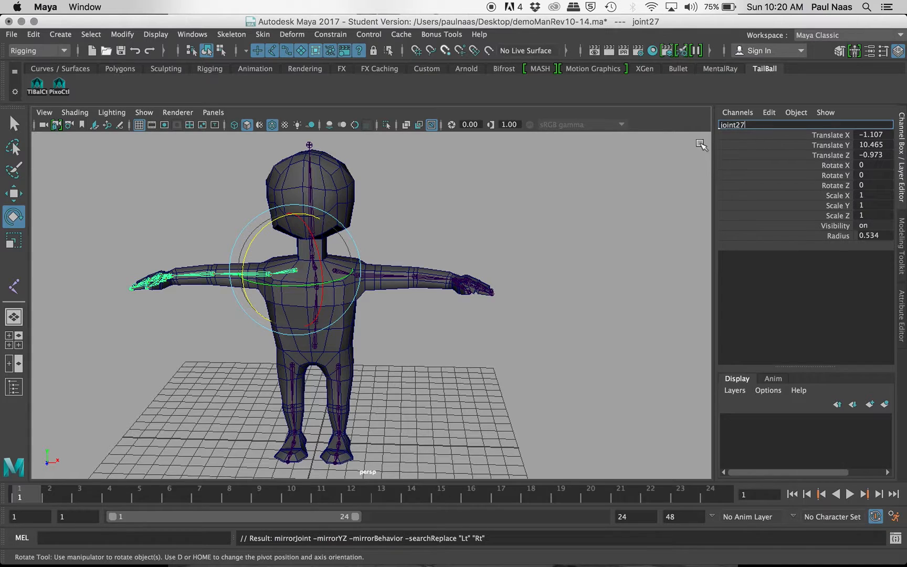
key("Return")
key("Down")
key("Down")
key("Down")
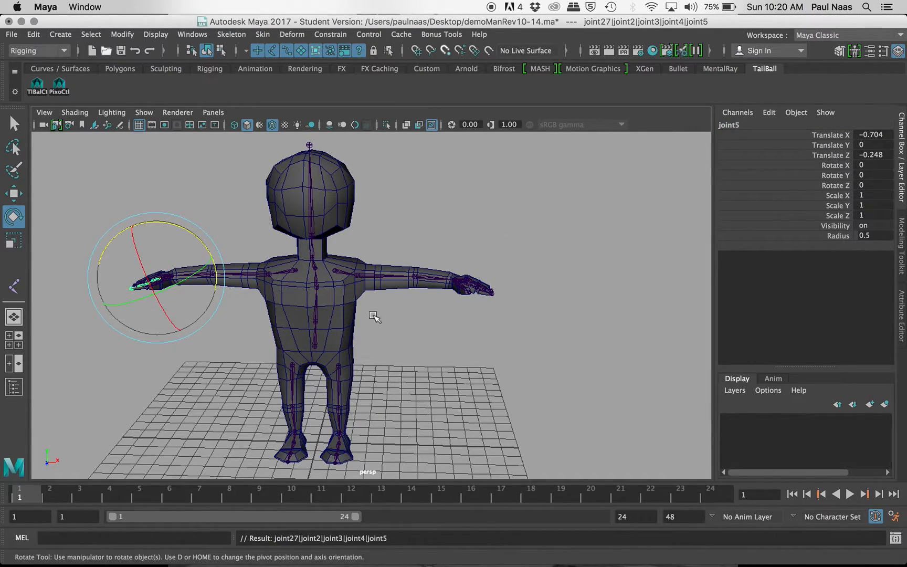
left_click(414, 277)
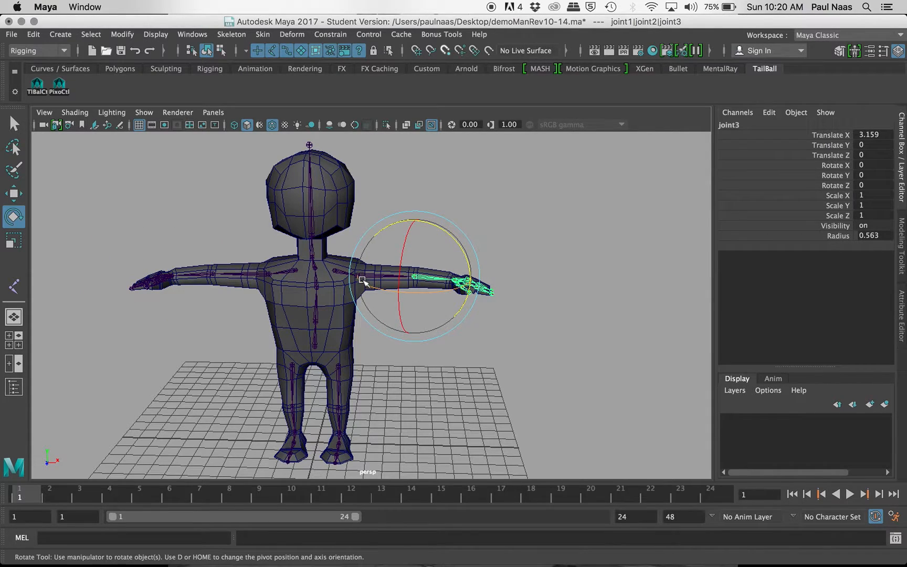
left_click(540, 244)
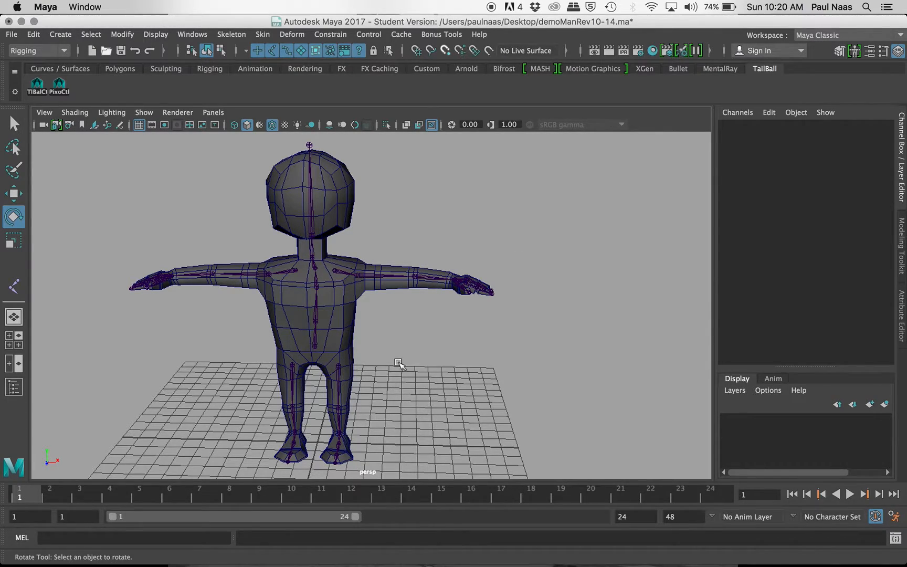
- Parent the left hip joint to the pelvis joint
scroll(355, 336, "down", 3)
scroll(355, 337, "up", 5)
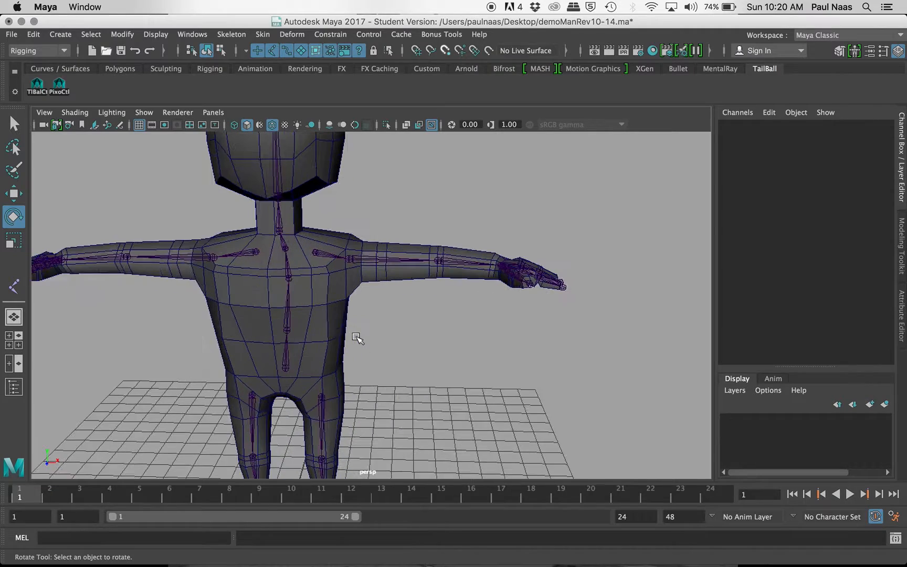
middle_click_drag(372, 311, 486, 338, "alt")
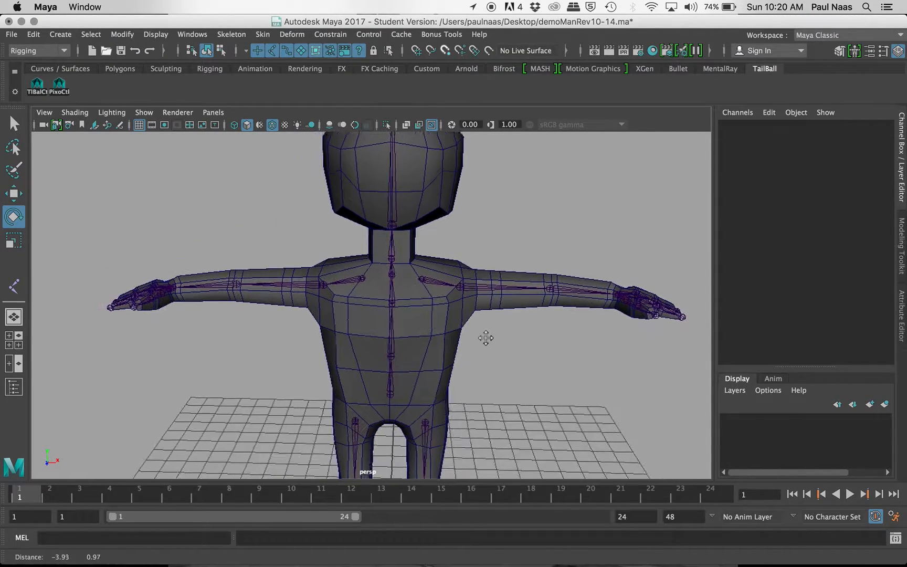
left_click_drag(486, 340, 468, 334, "alt")
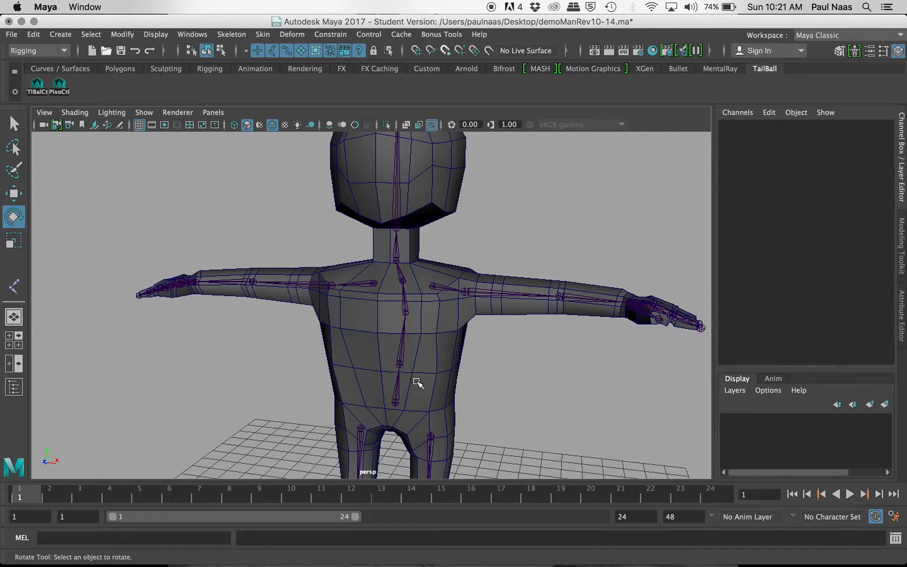
left_click(431, 436)
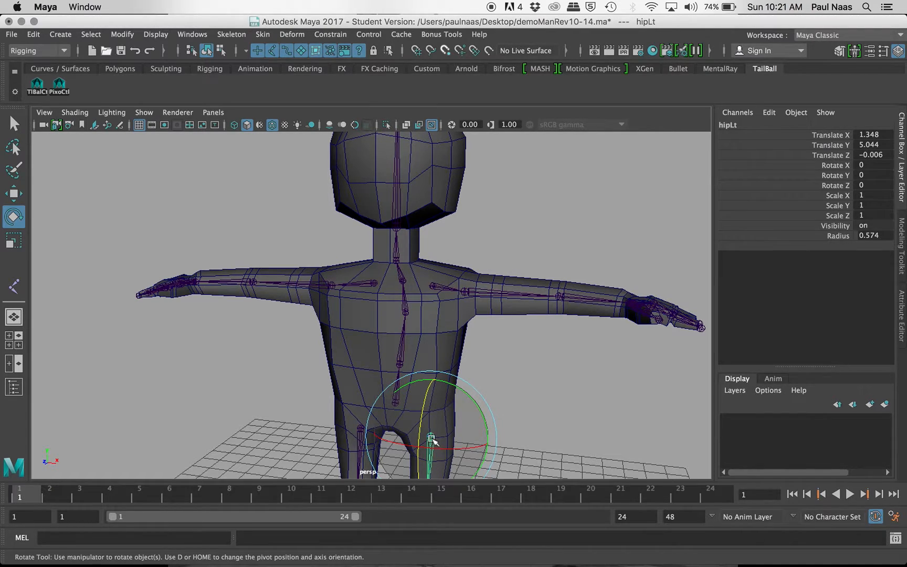
key("q")
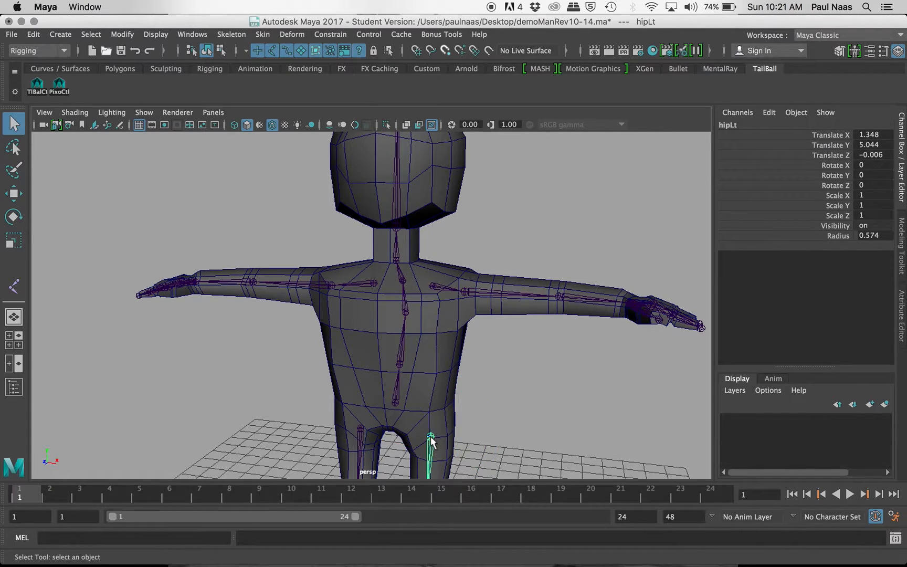
left_click(394, 403)
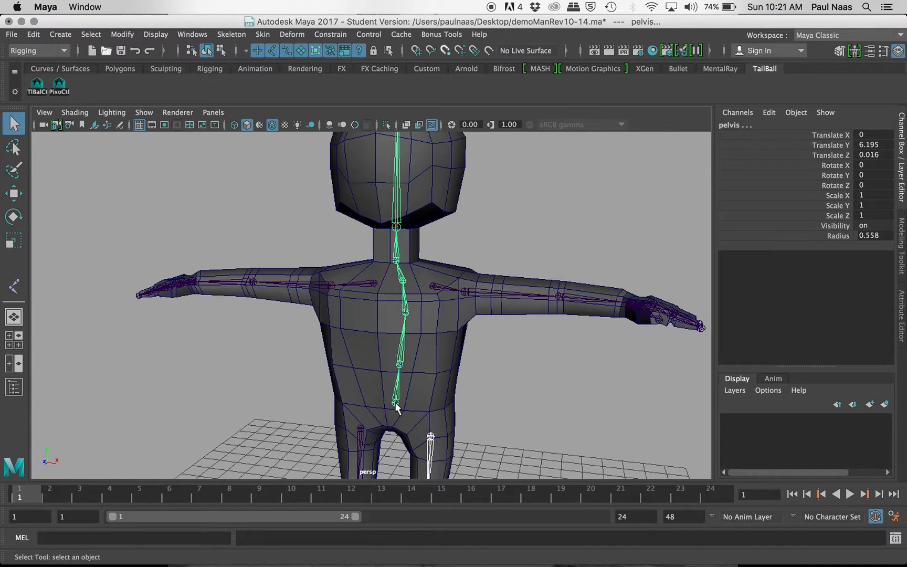
key("Down")
- Try parenting the pelvis joint under the right hip joint, undo the parenting, and clear the selection
scroll(412, 423, "down", 4)
scroll(413, 420, "up", 10)
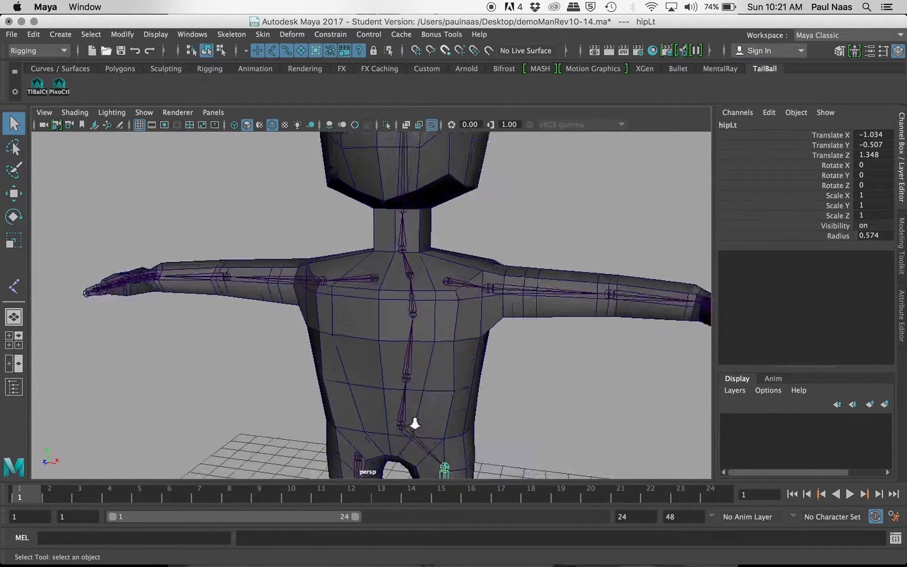
middle_click_drag(413, 420, 394, 234, "alt")
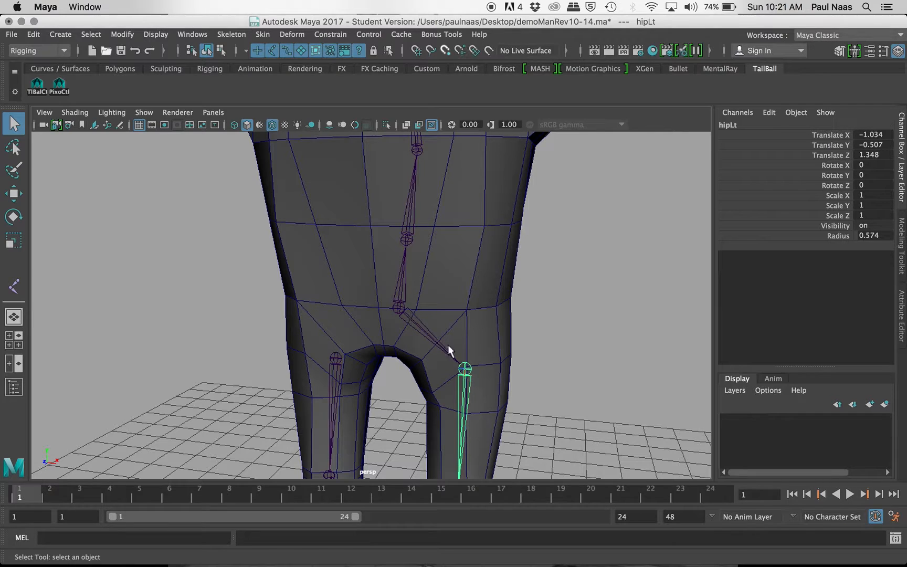
left_click(397, 308)
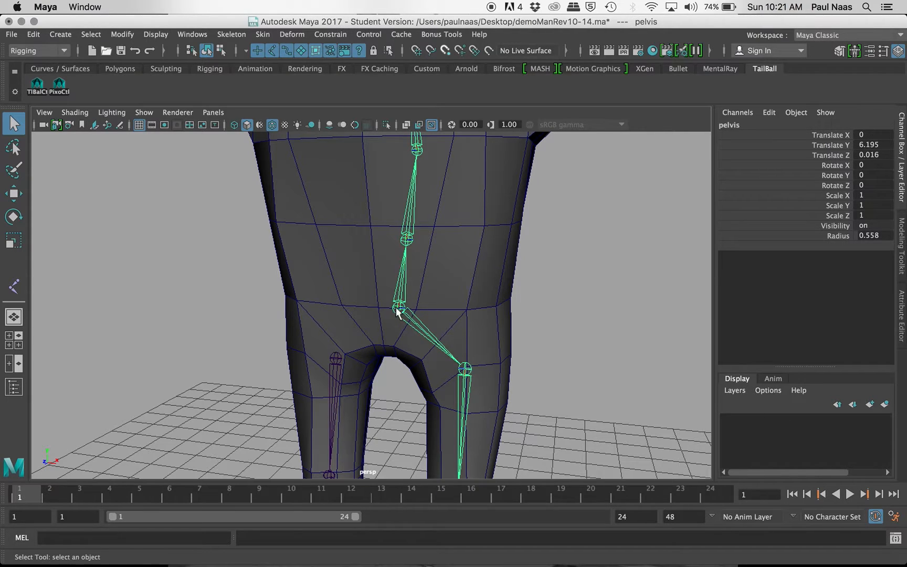
left_click(334, 358)
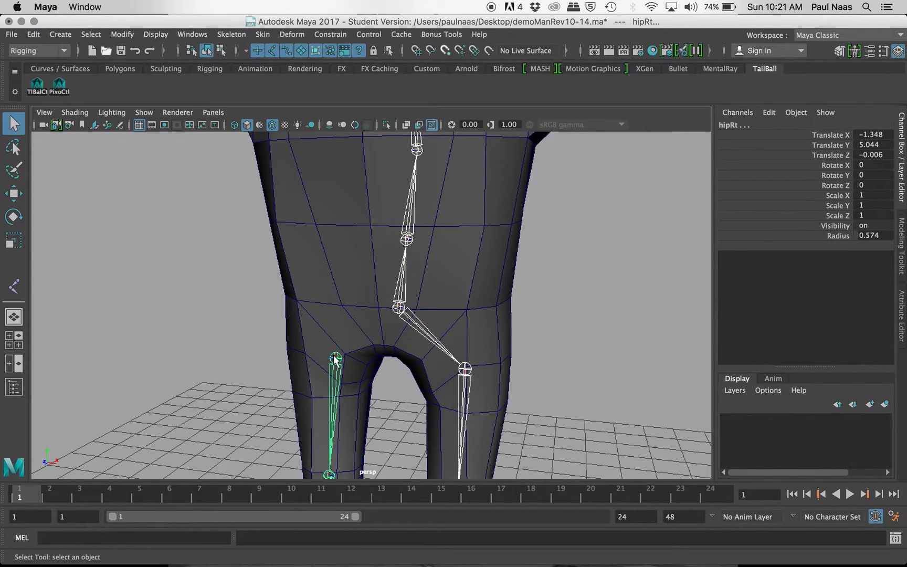
key("p")
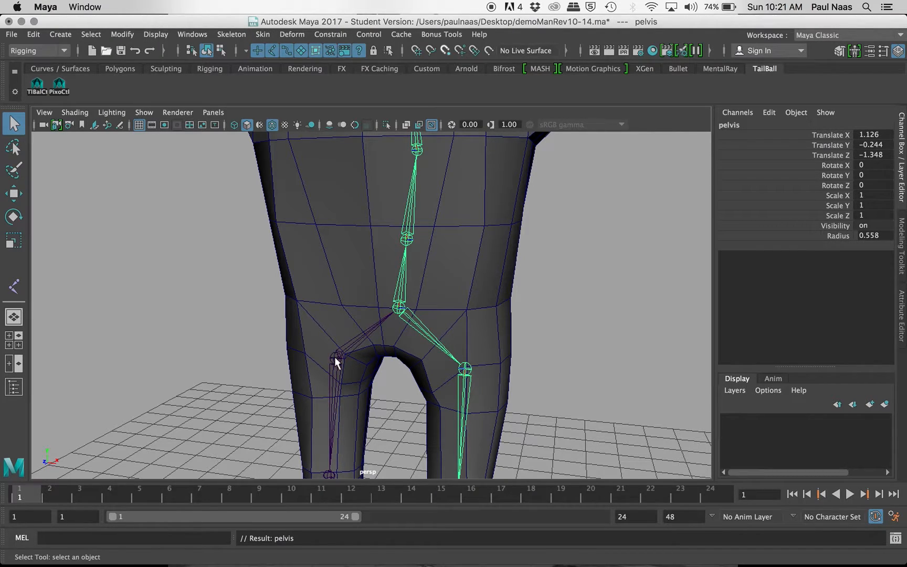
left_click(395, 306)
key("z")
key("z")
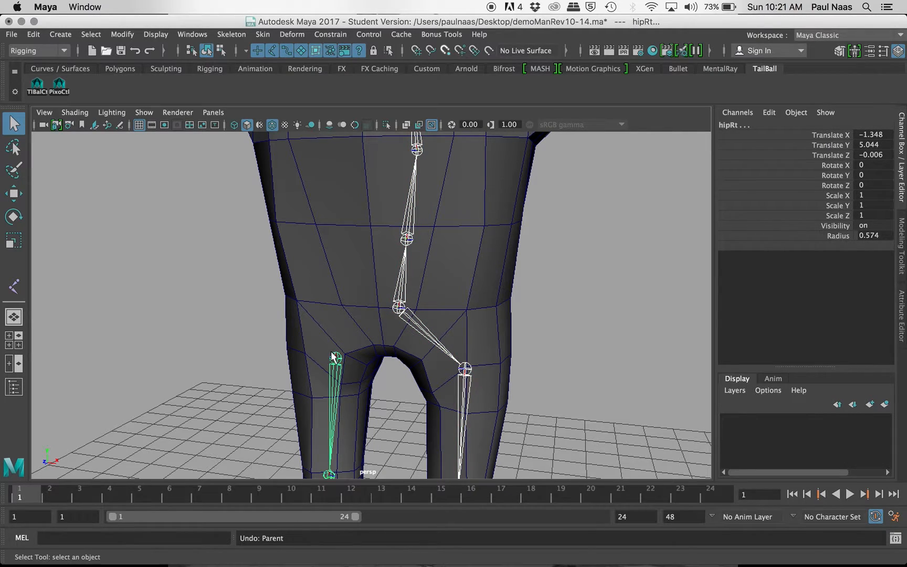
left_click(245, 313)
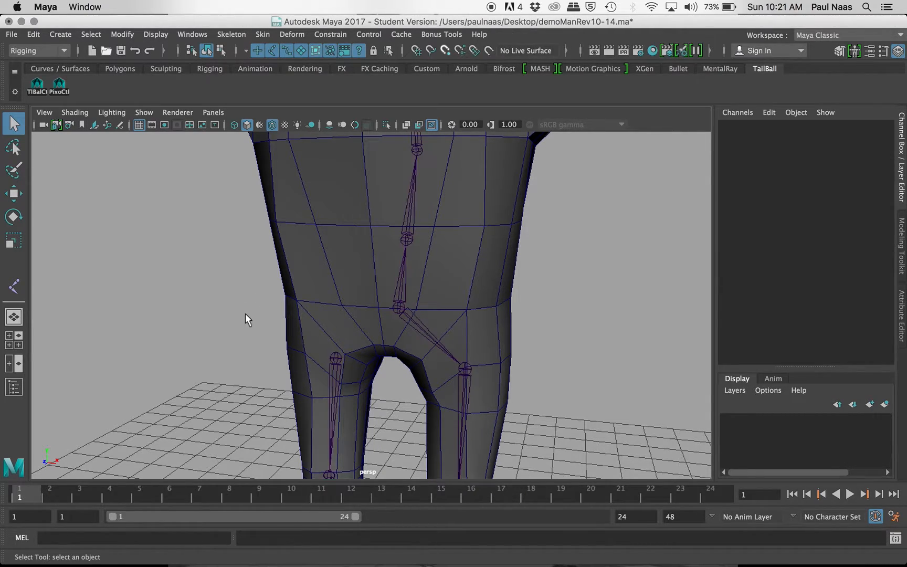
- Parent the right hip joint to the pelvis joint
left_click(334, 356)
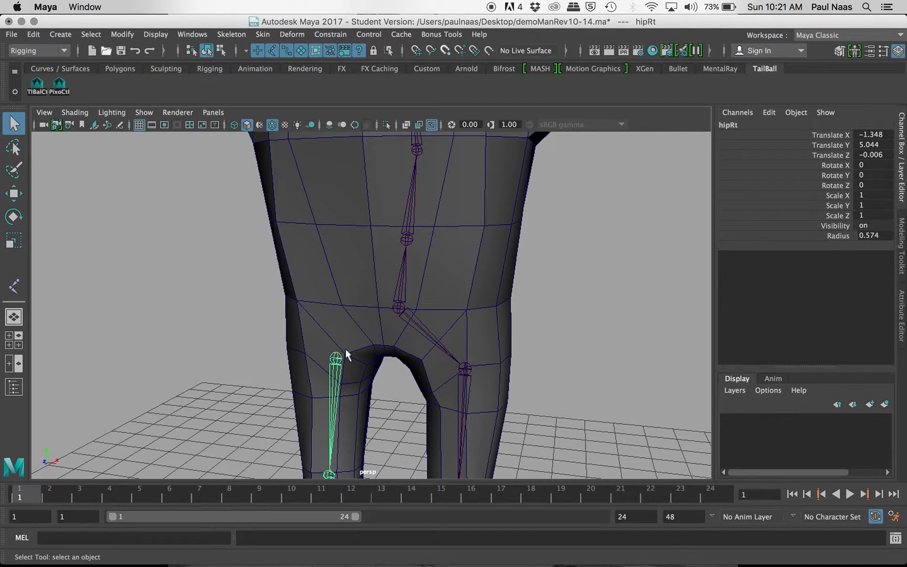
left_click(398, 309, "shift")
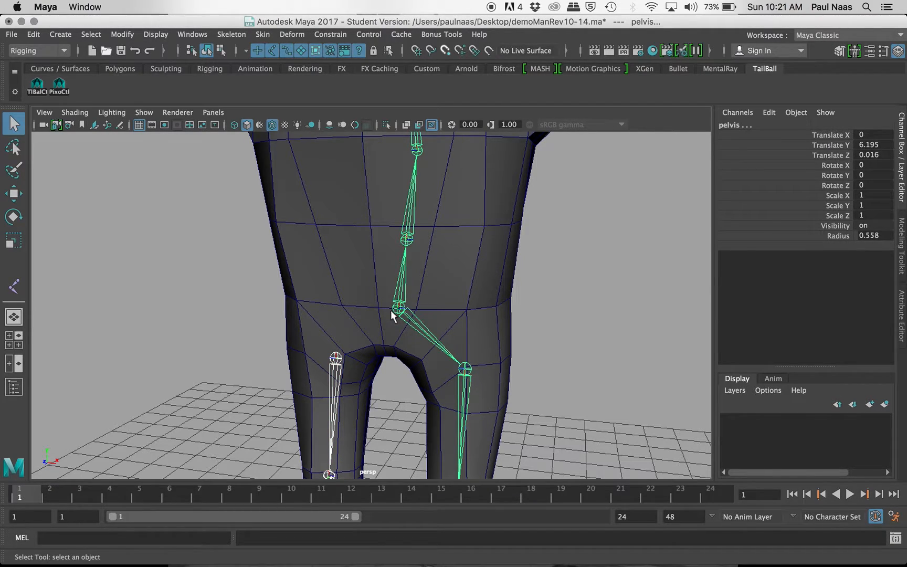
key("p")
- Parent the left arm chain's root joint to the spine3 joint in the upper chest
middle_click_drag(401, 270, 344, 448, "alt")
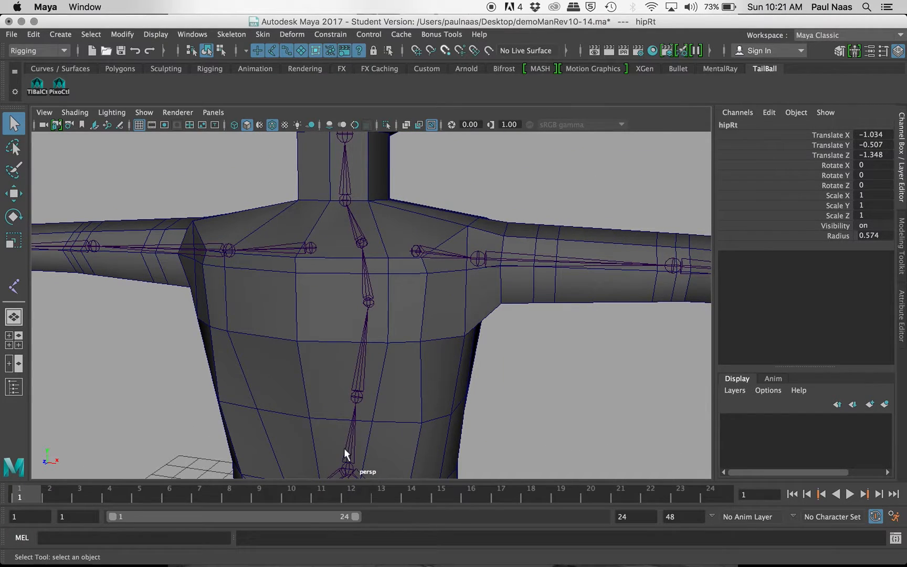
left_click(417, 248)
left_click(361, 241)
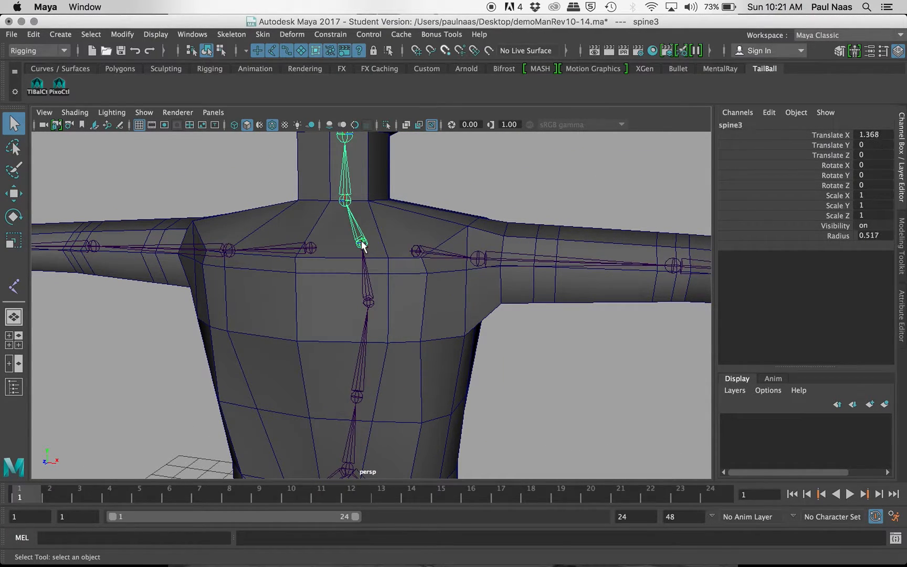
left_click(417, 251)
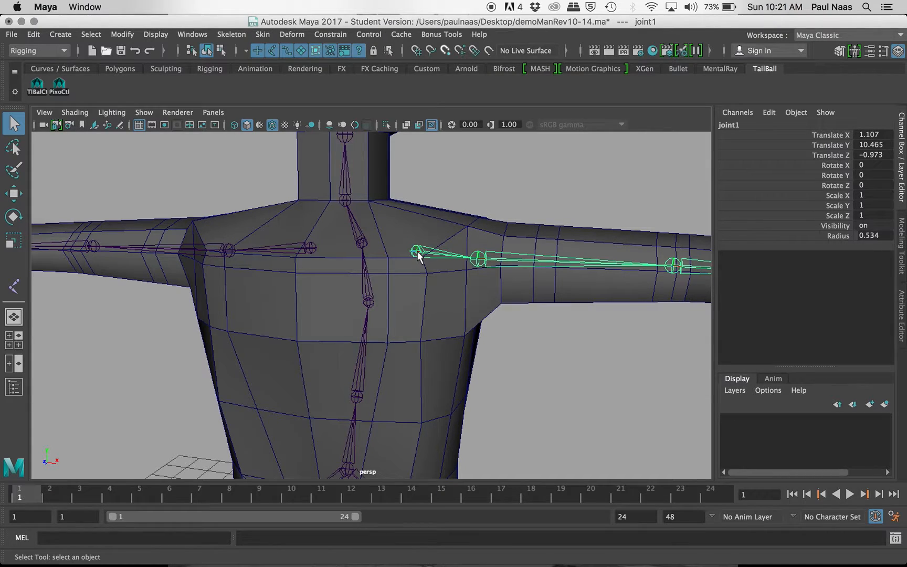
left_click(365, 241, "shift")
key("p")
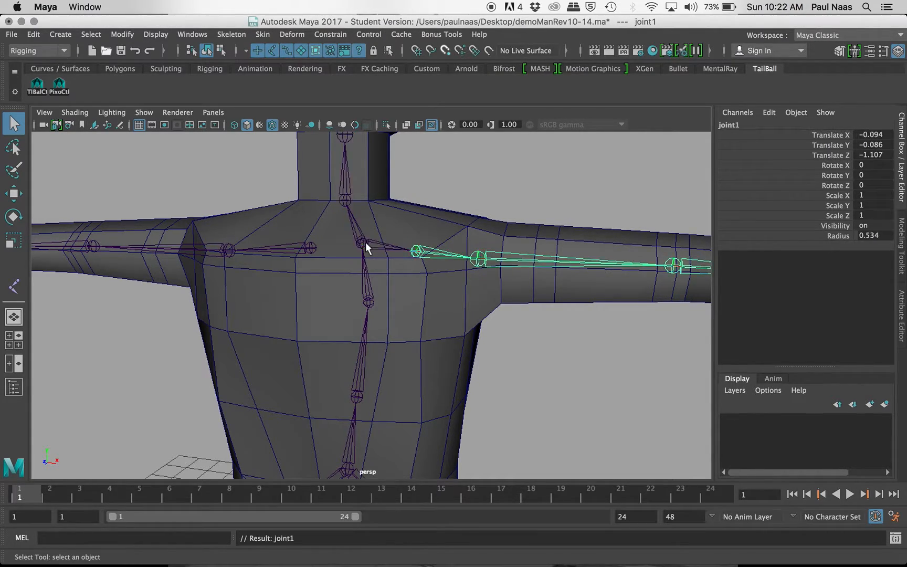
- Parent the mirrored right arm chain's root joint to the spine3 joint
left_click(311, 248)
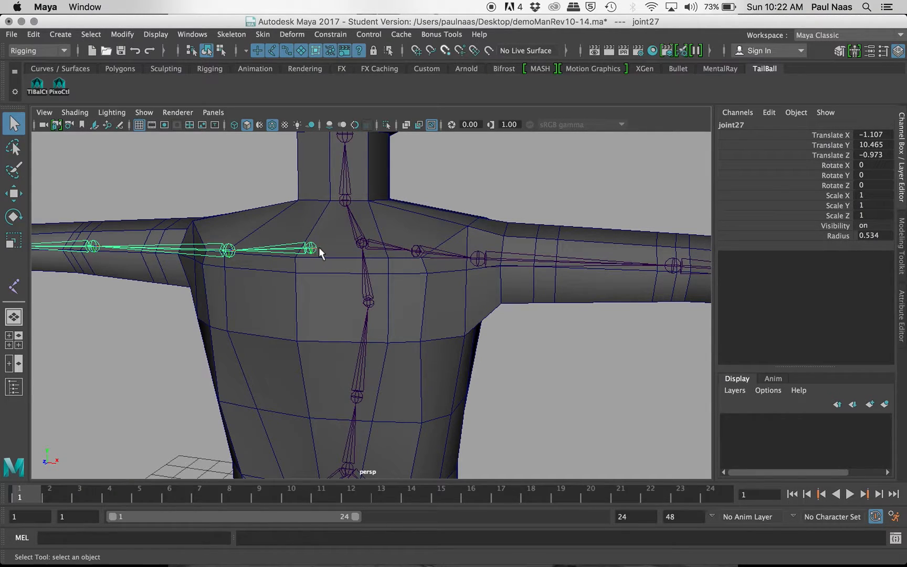
left_click(358, 243, "shift")
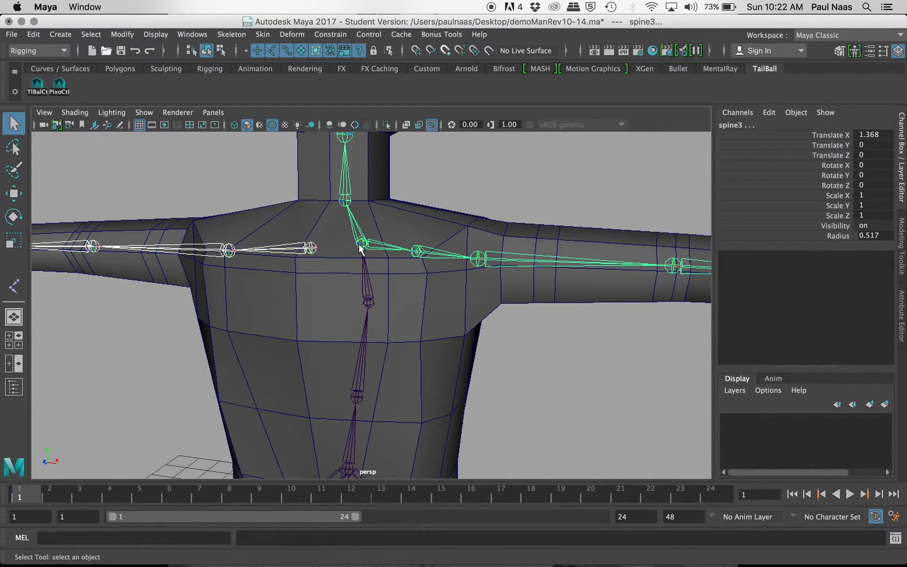
key("p")
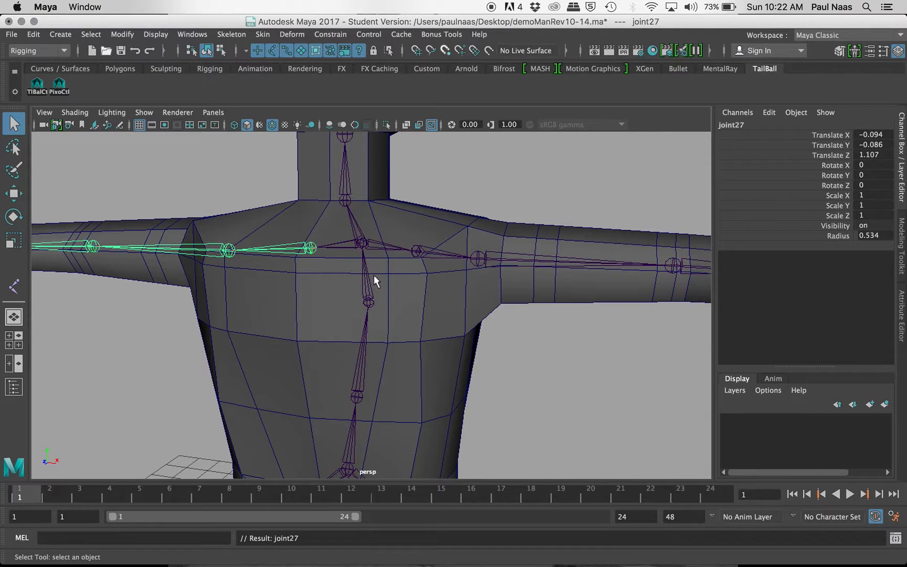
- Test the joint hierarchy by rotating the pelvis joint about 13 degrees in Z, and undo the rotation
scroll(385, 303, "down", 10)
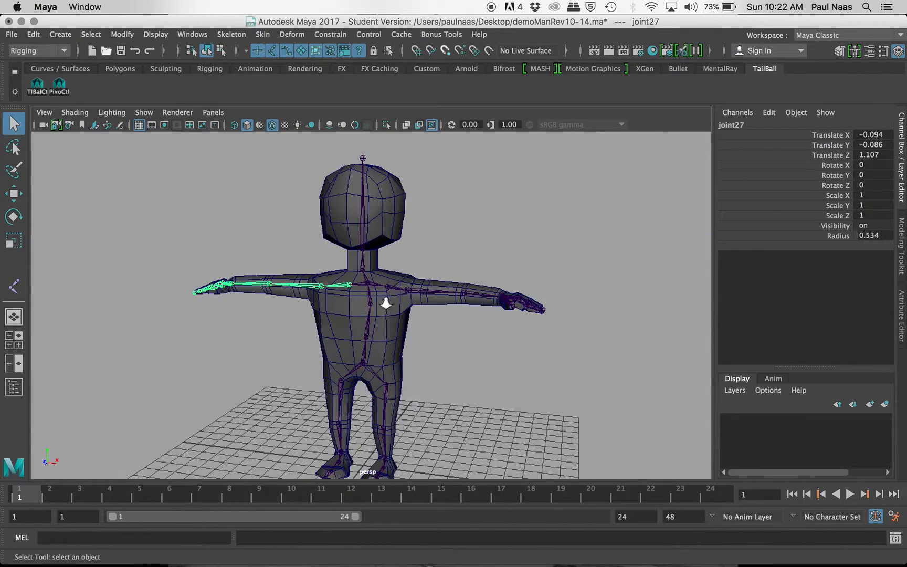
scroll(387, 307, "up", 2)
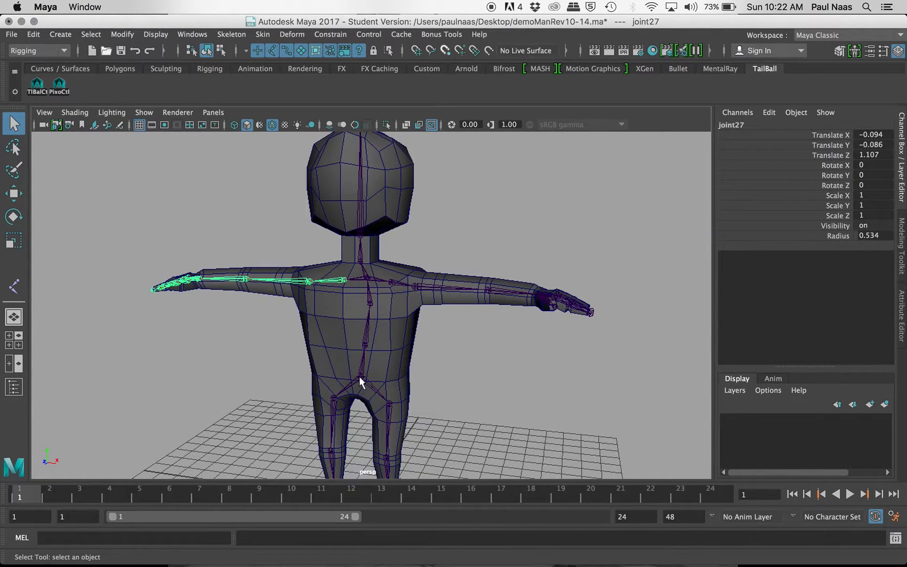
left_click(360, 378)
left_click_drag(360, 379, 290, 376, "alt")
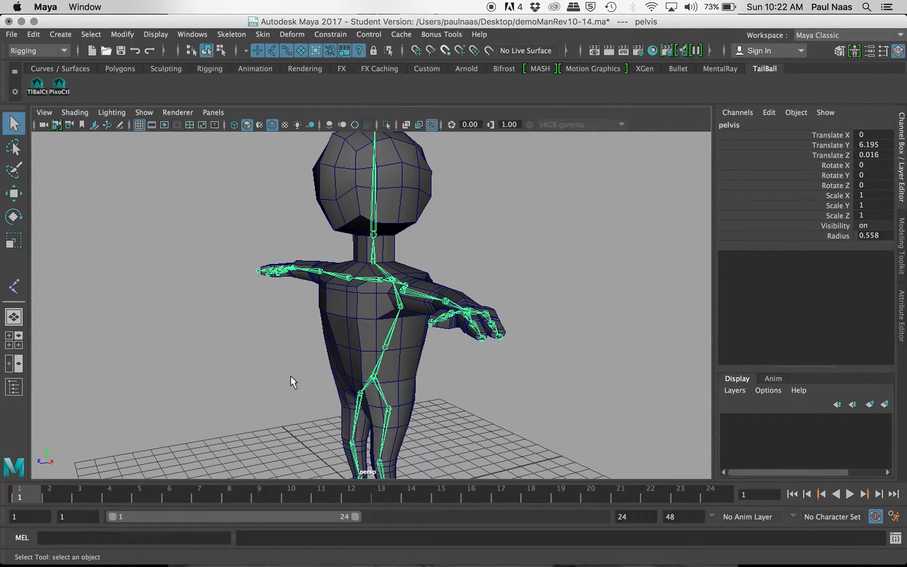
key("e")
left_click_drag(340, 340, 333, 367)
key("z")
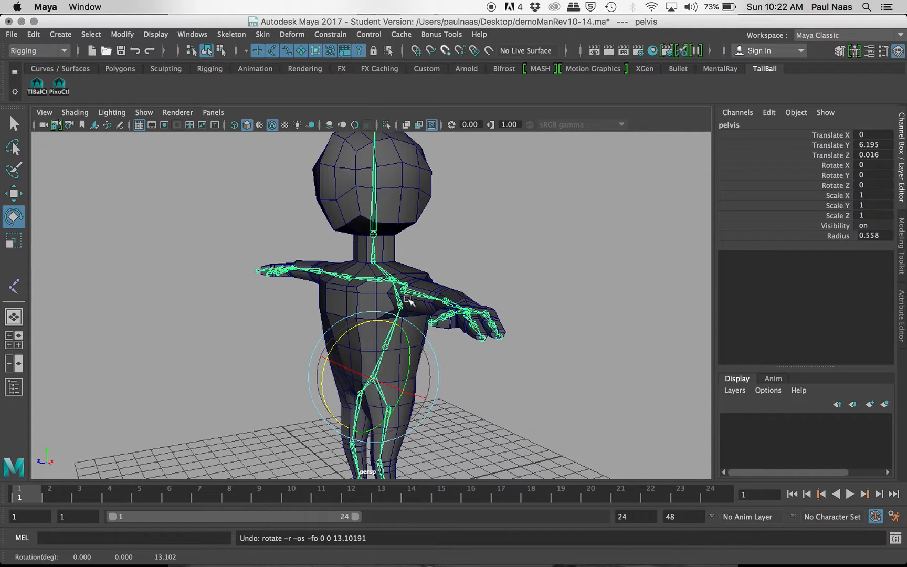
- Test-rotate the left arm chain from its root joint, undo the rotation, and clear the selection
left_click(405, 289)
left_click_drag(418, 295, 374, 356)
key("z")
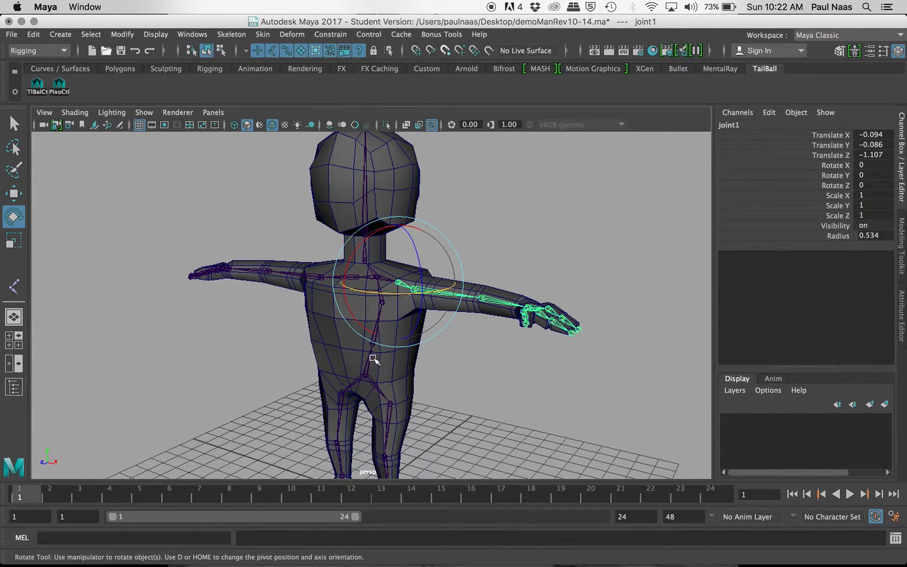
left_click(444, 390)
- Test-rotate the left hip joint around Z and undo the rotation
left_click(391, 406)
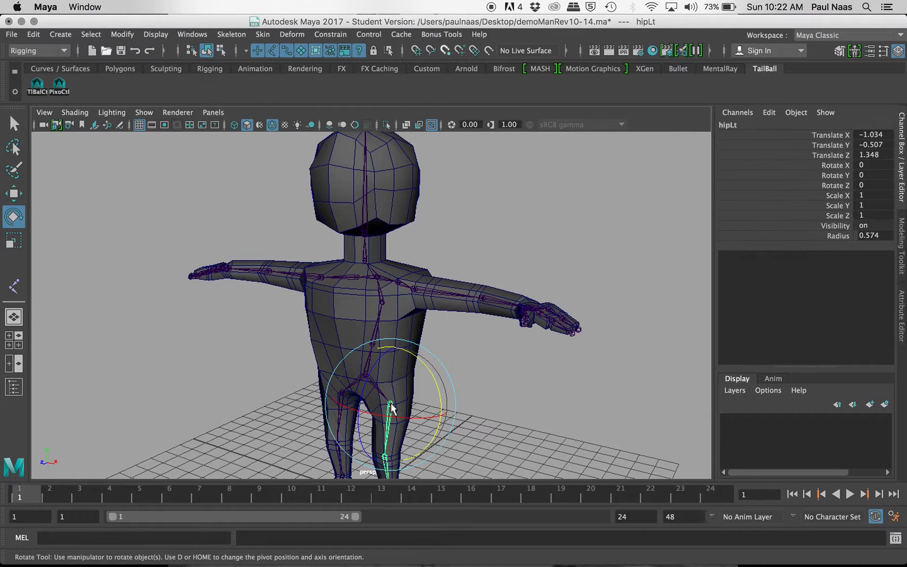
left_click_drag(364, 386, 361, 383)
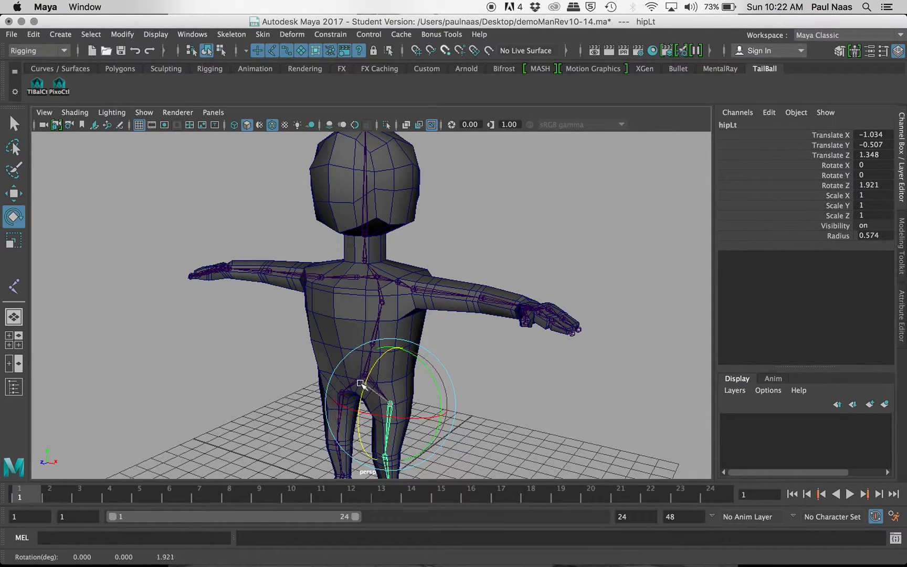
key("z")
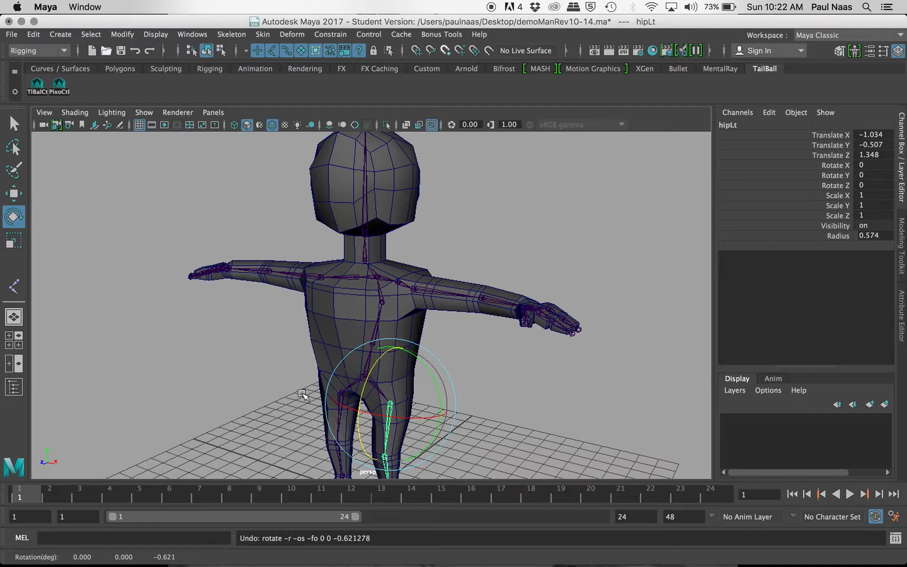
scroll(302, 395, "down", 4)
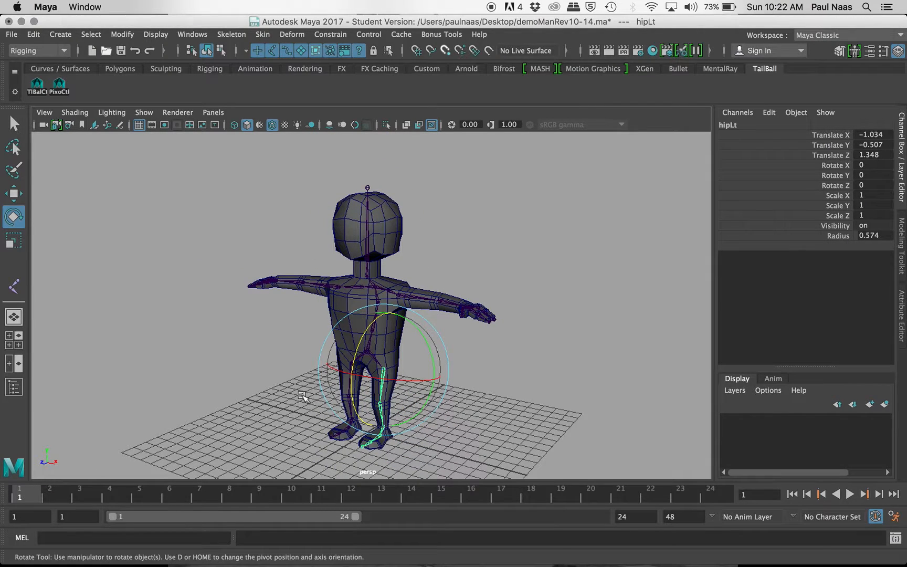
mouse_move(470, 268)
left_mouse_down("alt")
mouse_move(494, 263)
mouse_move(484, 263)
left_mouse_up("alt")
scroll(481, 263, "down", 4)
scroll(480, 263, "up", 6)
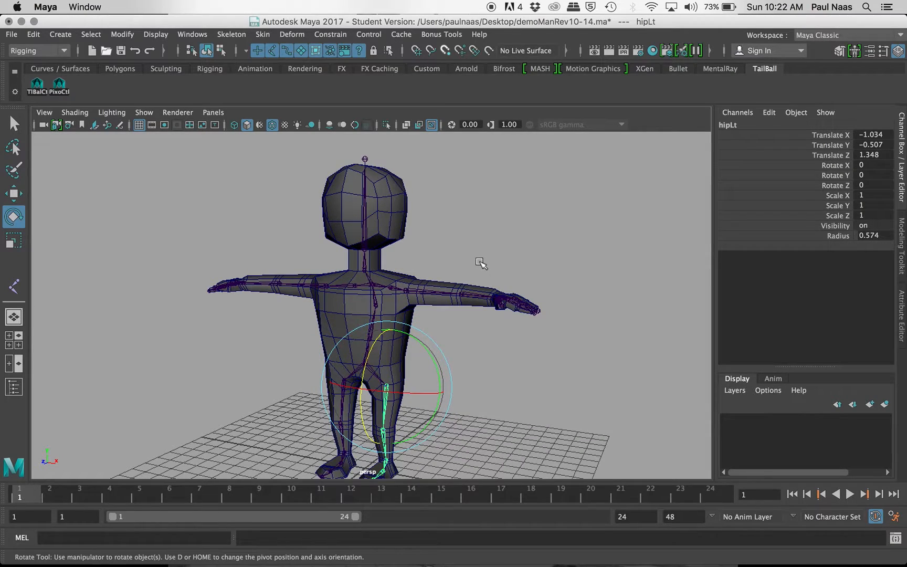
scroll(480, 262, "up", 3)
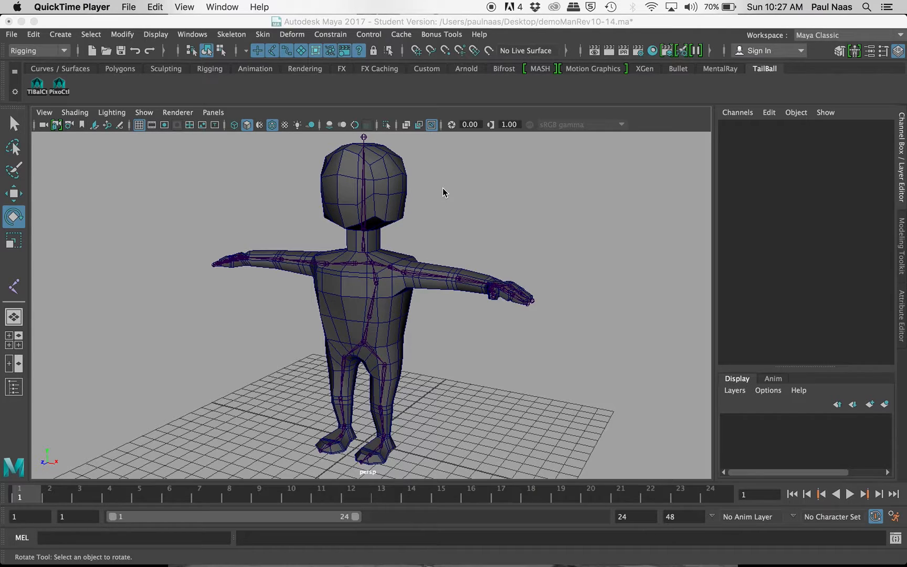
scroll(442, 192, "down", 3)
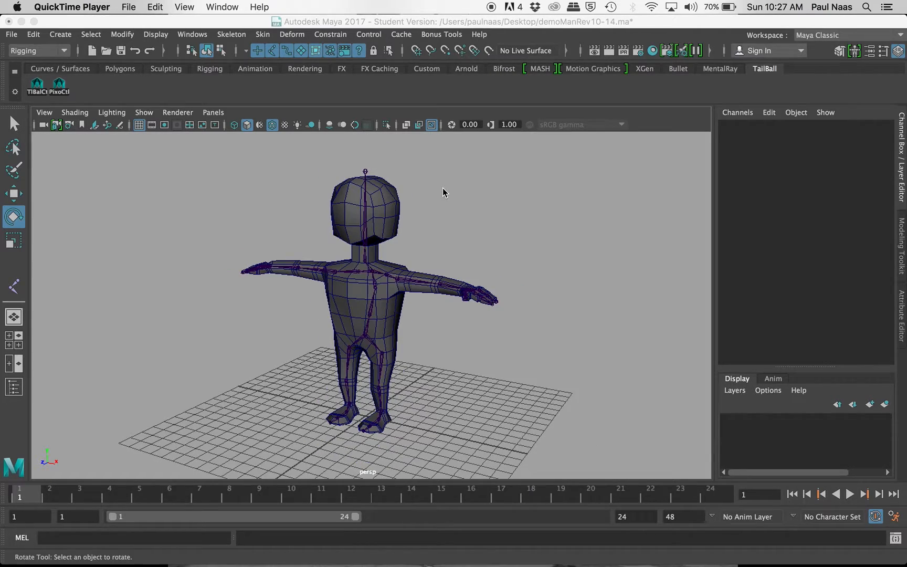
scroll(441, 210, "up", 3)
scroll(407, 335, "down", 2)
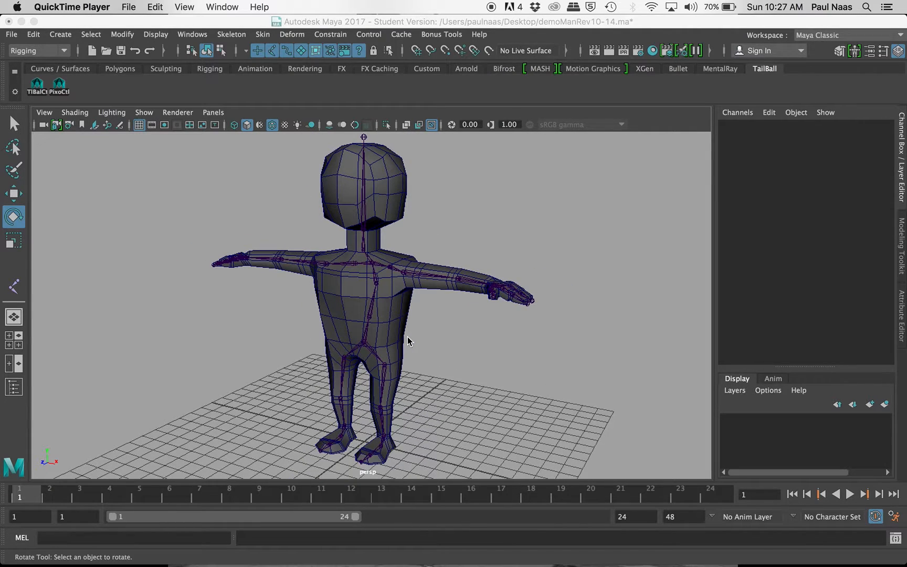
- Select the pelvis joint and the demoMan mesh, open the Bind Skin options, and reset them to their defaults
left_click(366, 347)
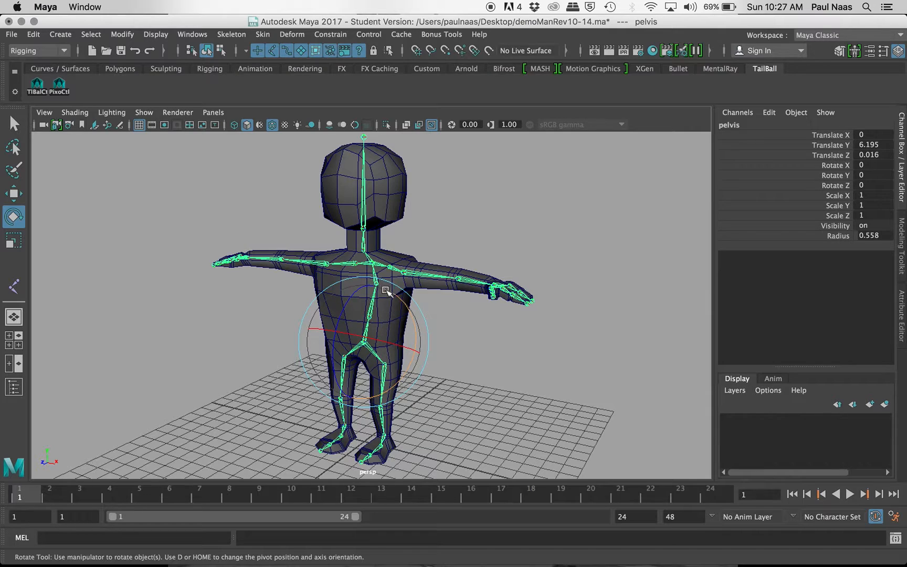
key("q")
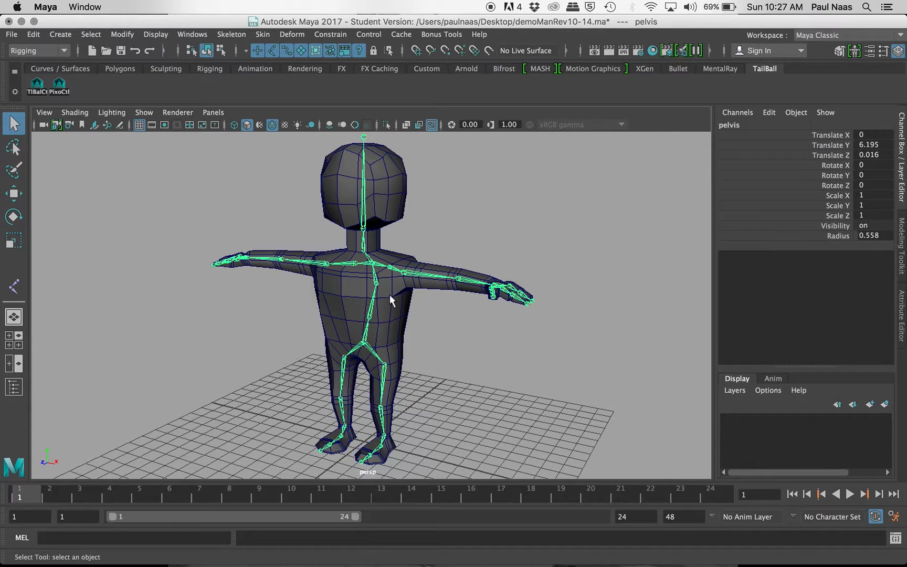
left_click(390, 295, "shift")
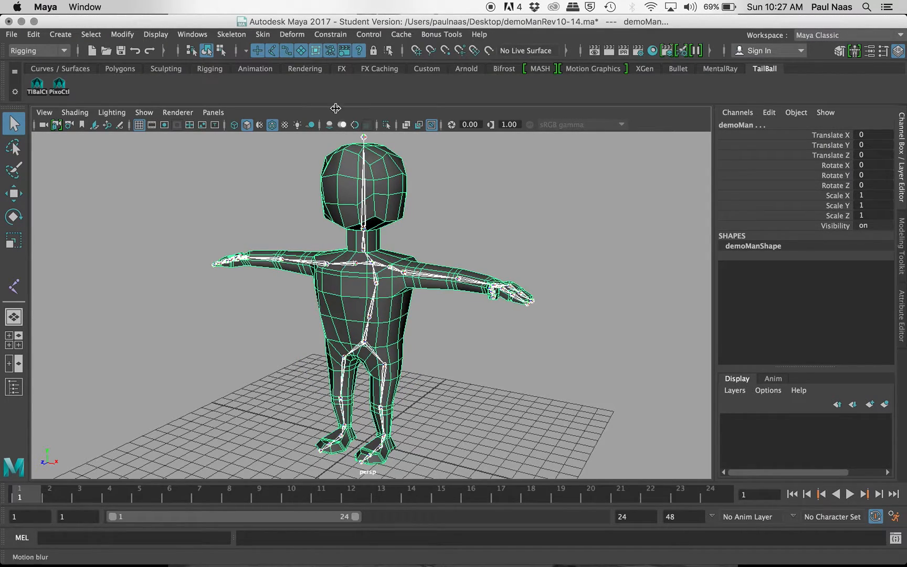
left_click(262, 35)
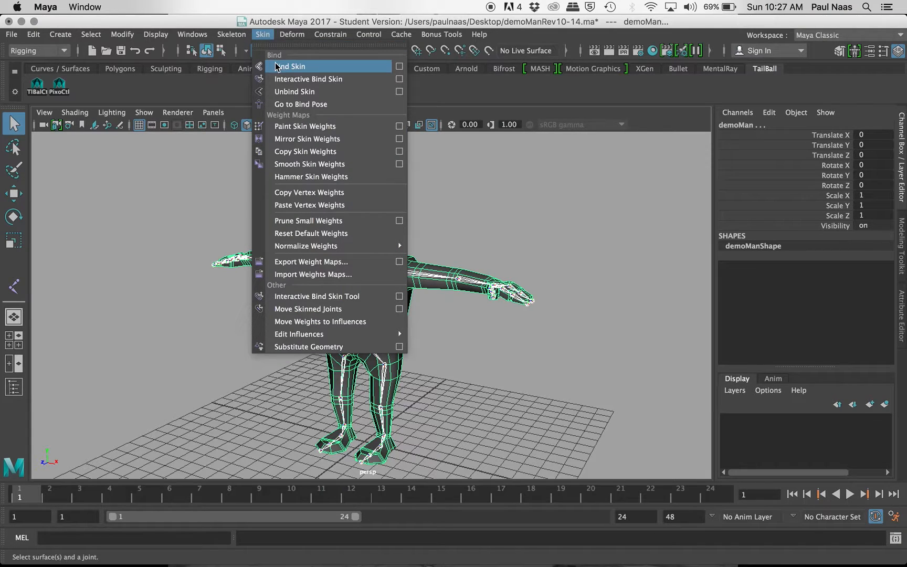
left_click(400, 67)
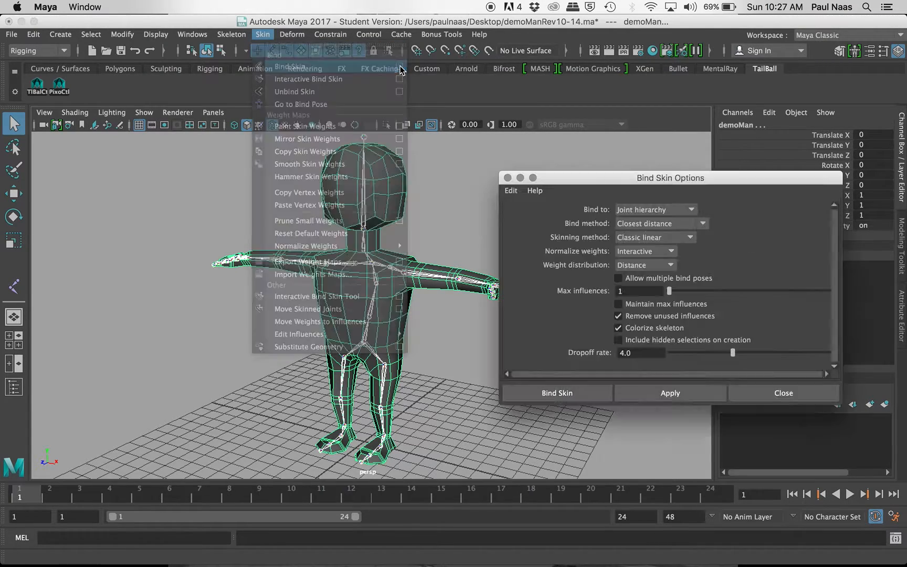
left_click(512, 192)
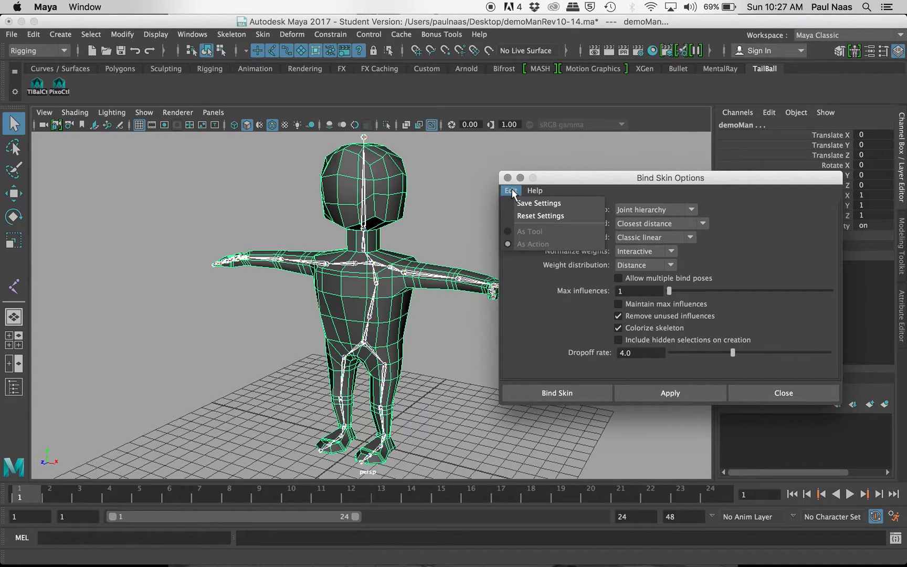
left_click(528, 216)
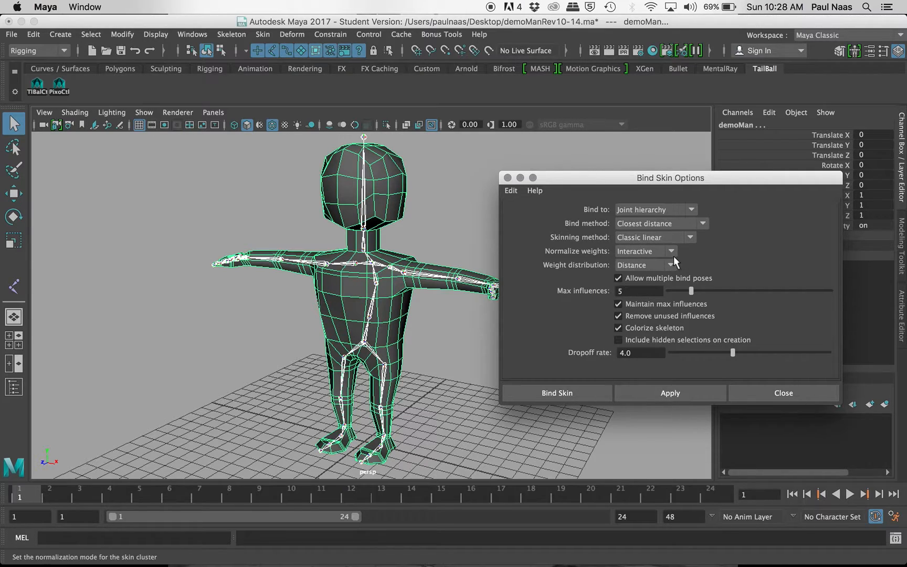
- Disable multiple bind poses and maintaining max influences, set max influences to 1, and bind the mesh to the skeleton
left_click(617, 278)
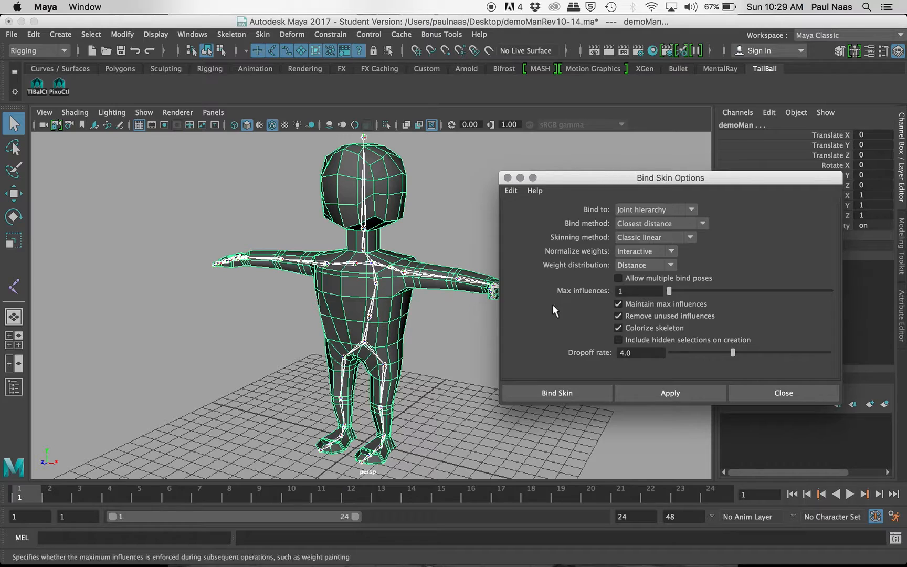
left_click(618, 304)
left_click(583, 392)
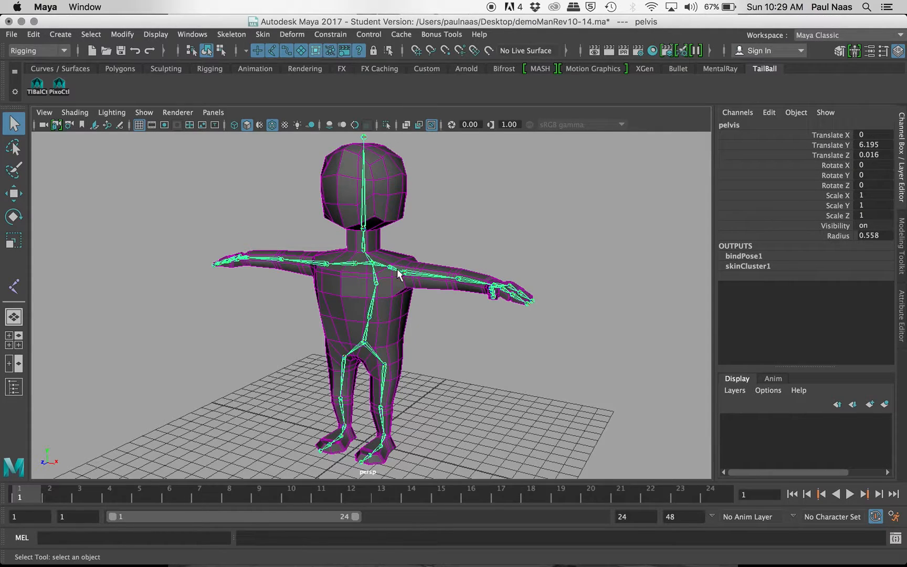
- Test the skin binding by rotating the left elbow joint about -64 degrees in Y, and undo the rotation
left_click(475, 249)
left_click(456, 279)
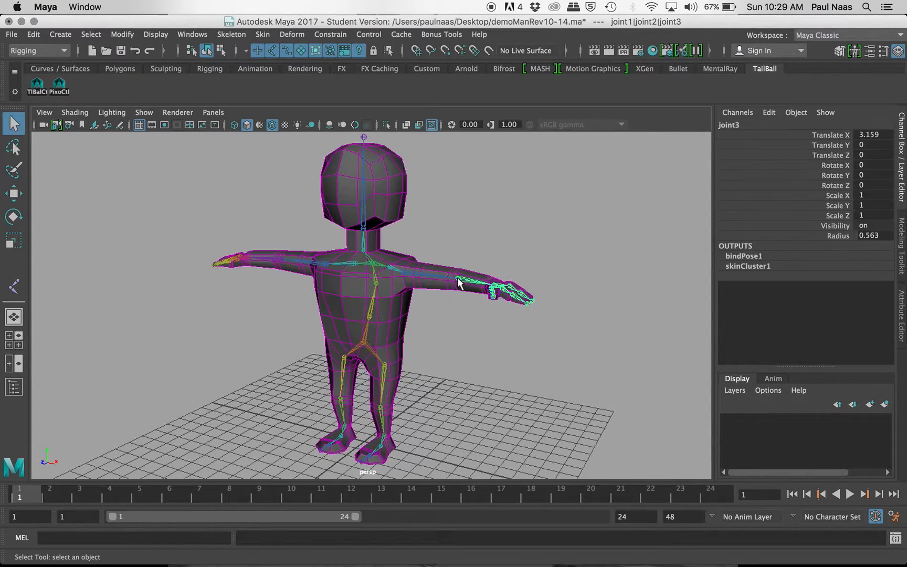
key("e")
left_click_drag(458, 286, 407, 292)
key("z")
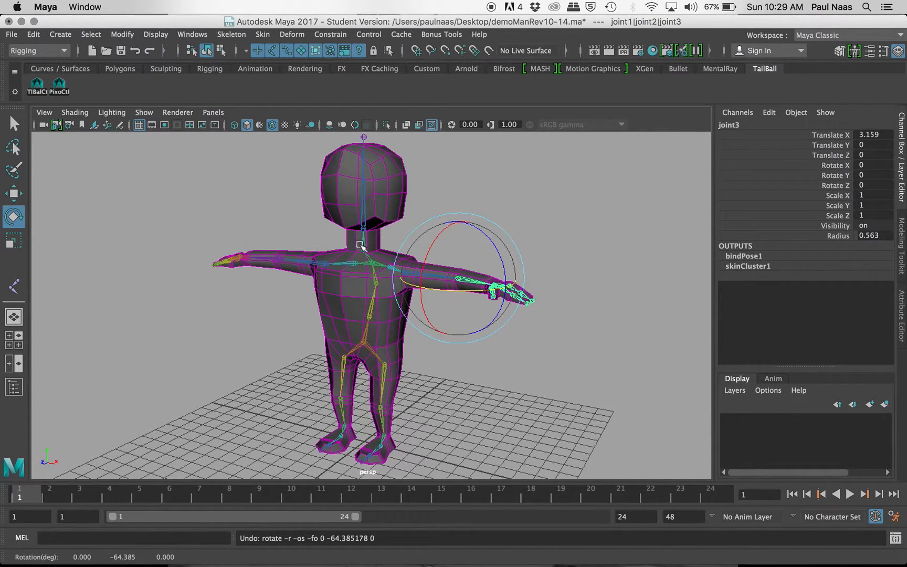
- Test the head's deformation by rotating the neck joint about 35 degrees in Z, and undo the rotation
left_click(357, 233)
left_click_drag(357, 232, 363, 197)
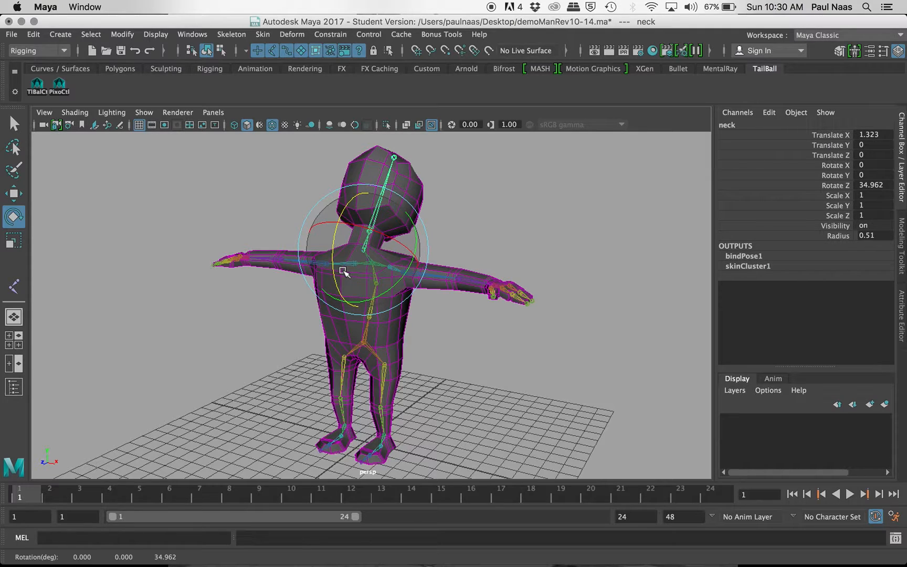
key("ctrl+z")
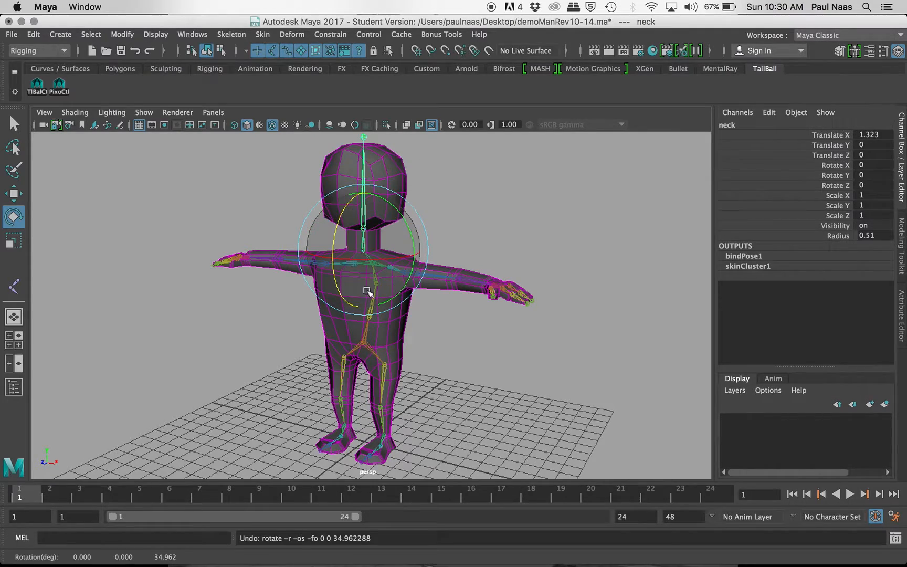
- Test the left shoulder's deformation by rotating its joint about 56 degrees in Y, undo the rotation, and clear the selection
left_click(480, 308)
left_click(406, 274)
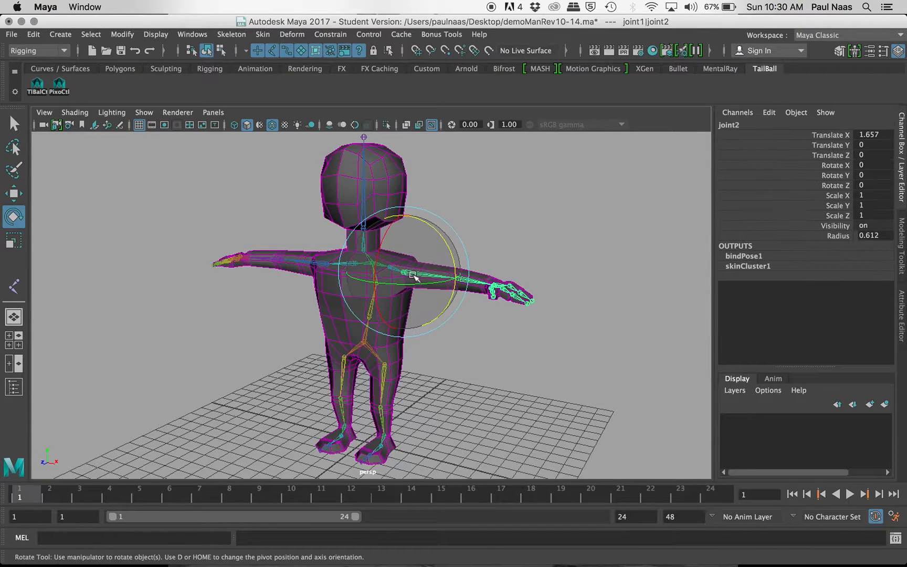
left_click_drag(434, 284, 475, 283)
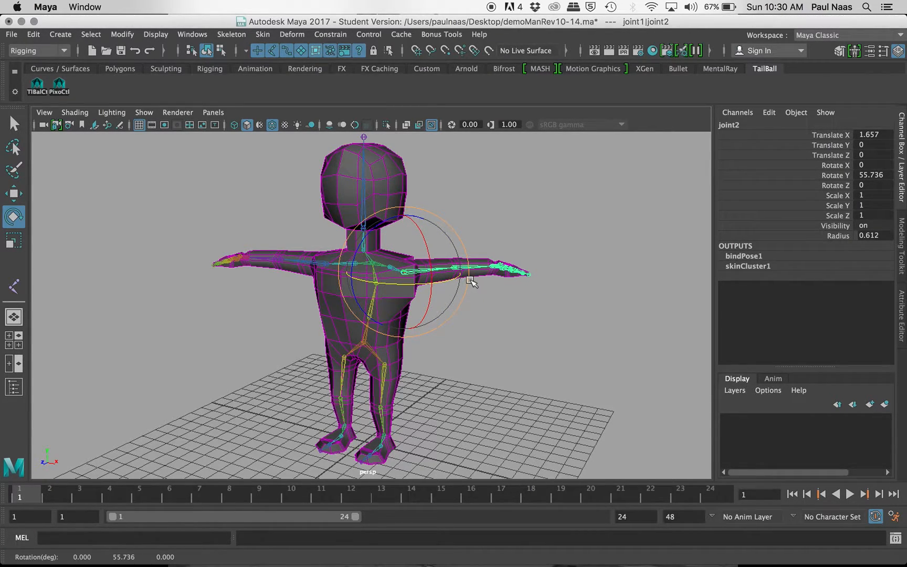
key("z")
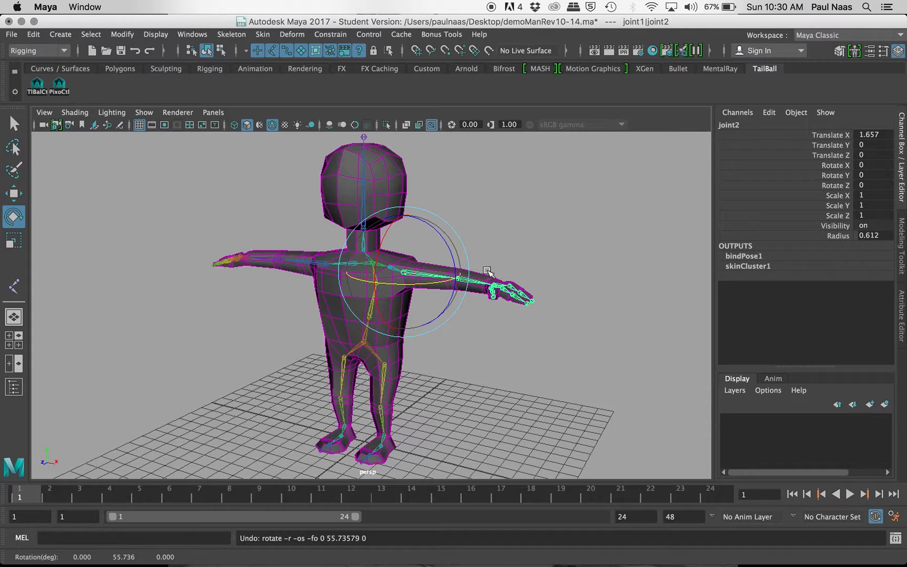
left_click(494, 209)
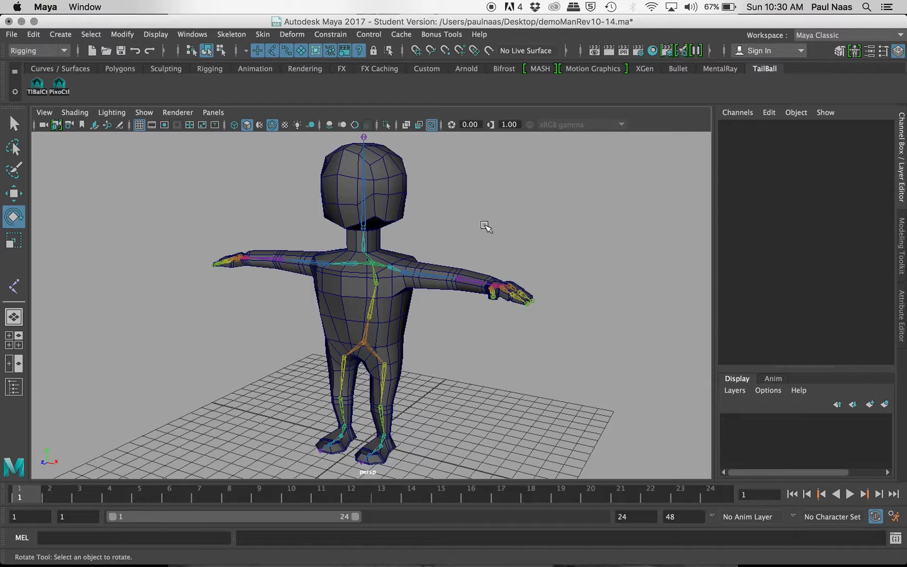
- Test the left leg's deformation by rotating the hip joint about -86 degrees in Z, undo the rotation, and clear the selection
left_click(384, 364)
left_click_drag(385, 364, 381, 429)
key("z")
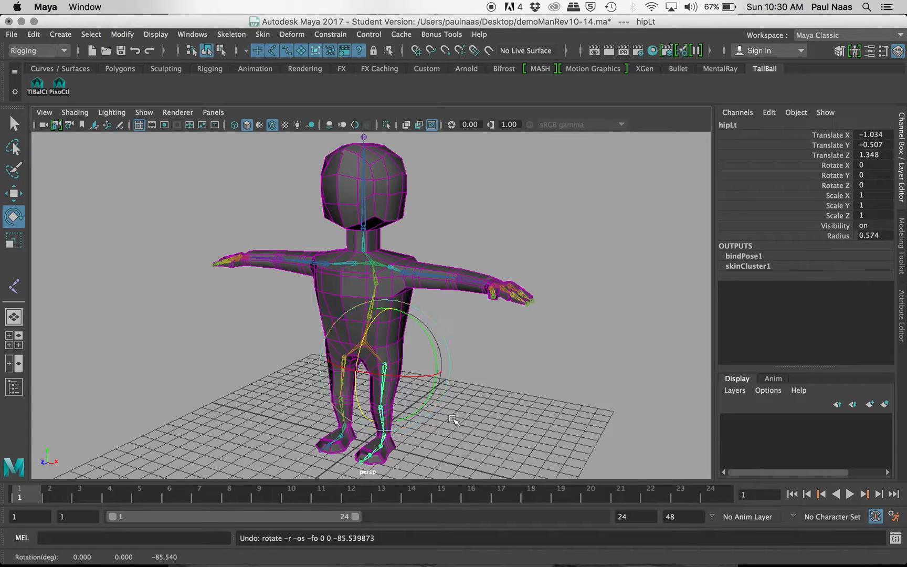
left_click(568, 201)
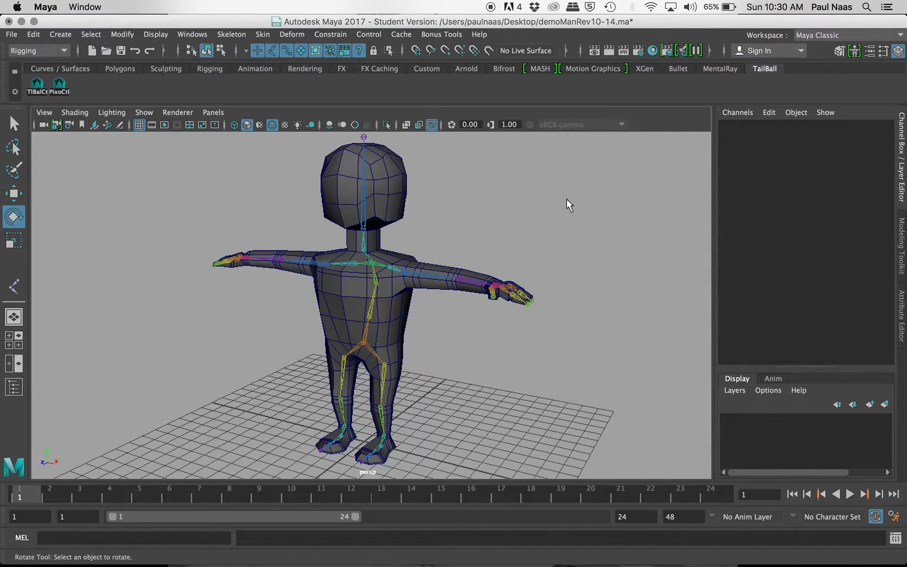